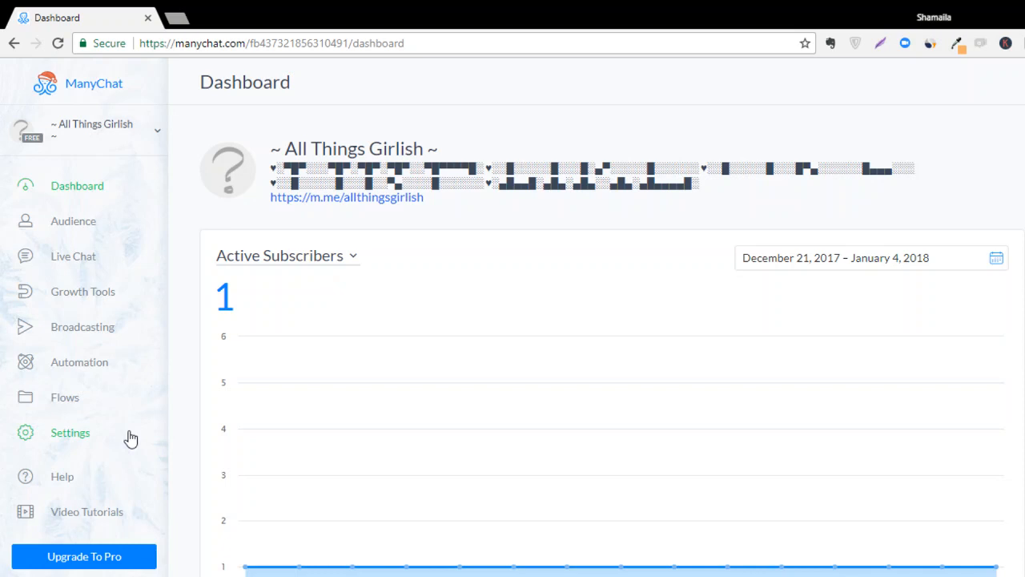
Open the Welcome Message automation in the Basic Builder and start editing its message.
left_click(85, 364)
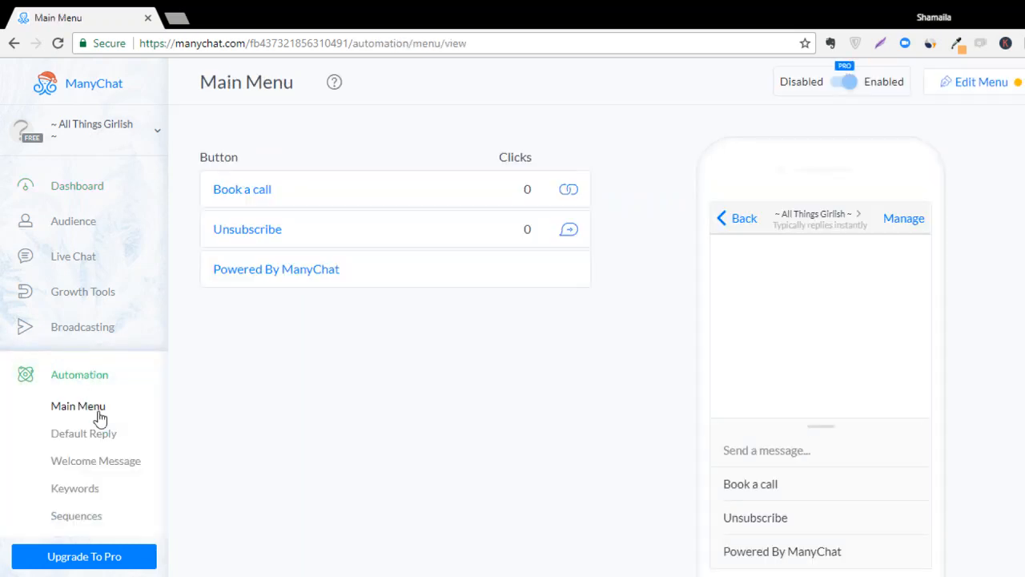
left_click(107, 467)
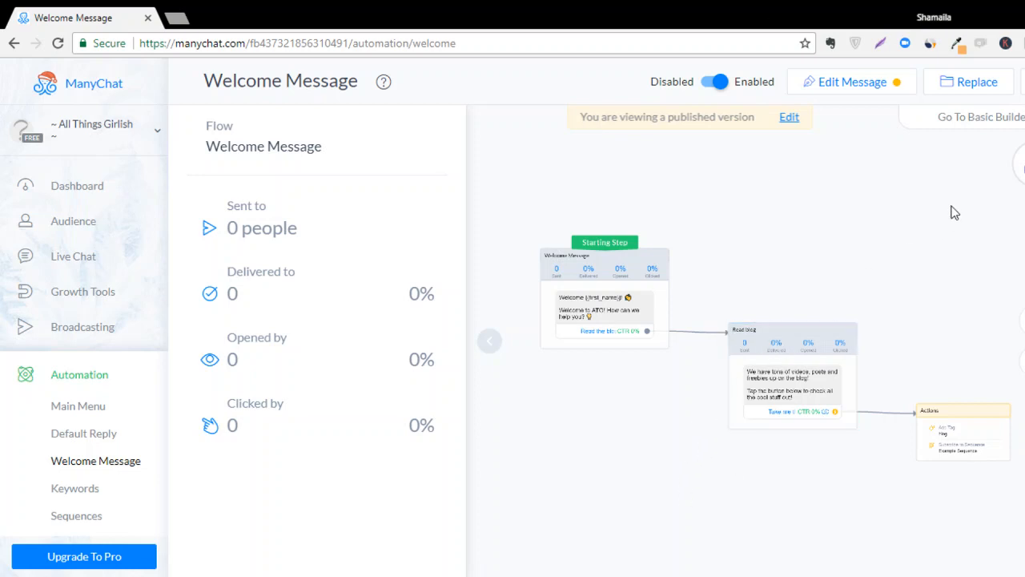
left_click(986, 126)
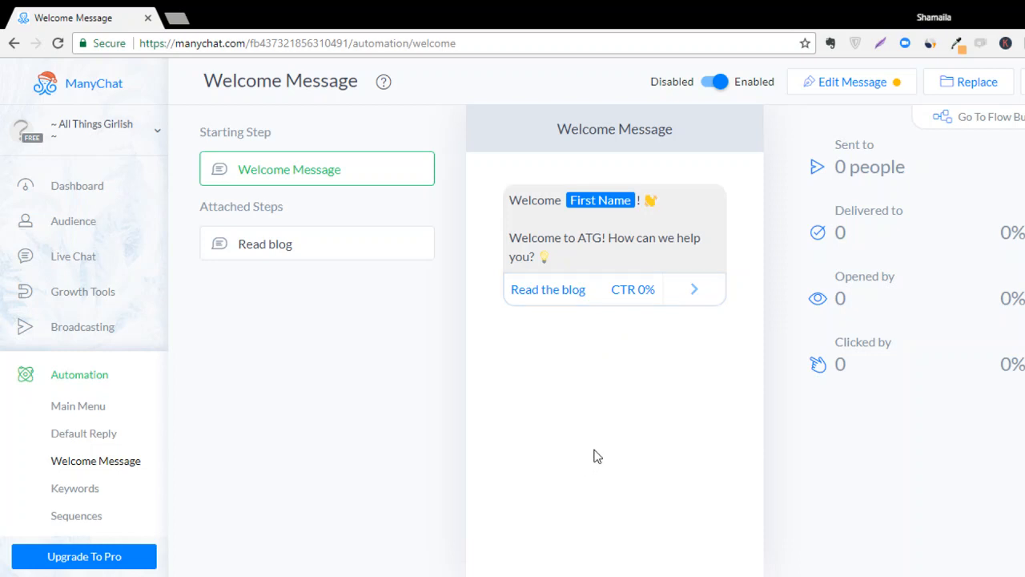
left_click(985, 117)
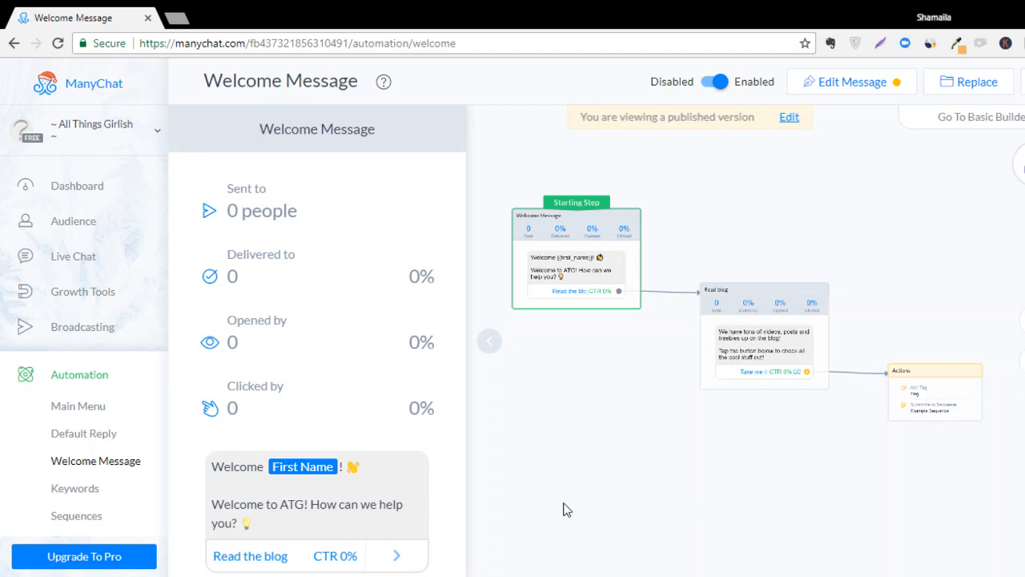
left_click_drag(579, 462, 606, 443)
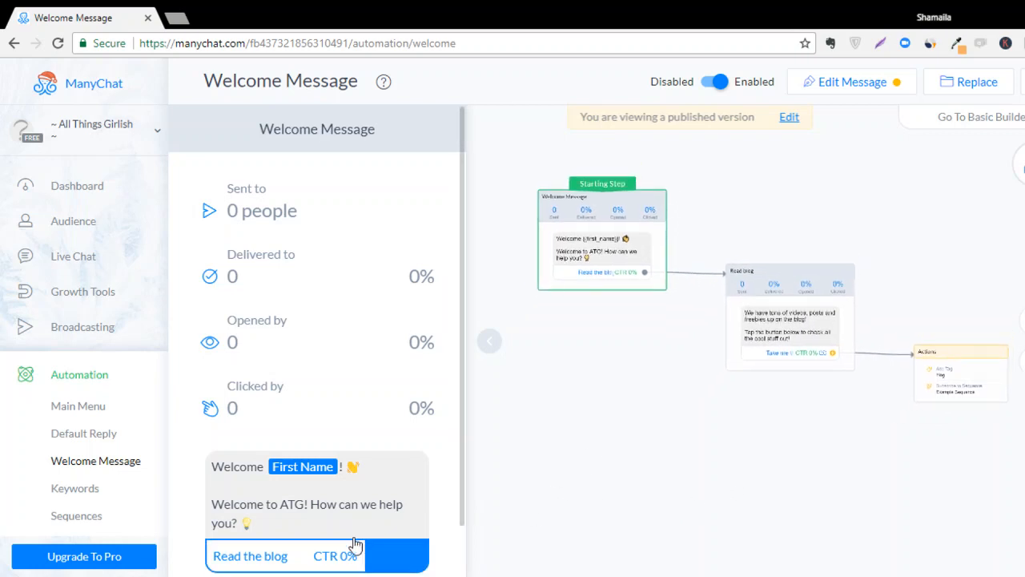
left_click(984, 119)
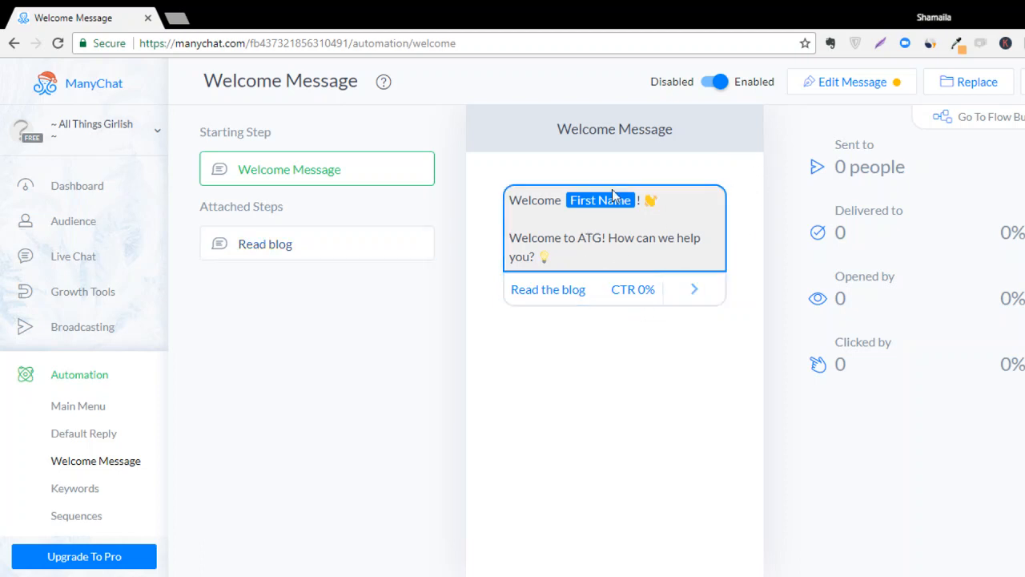
left_click(850, 91)
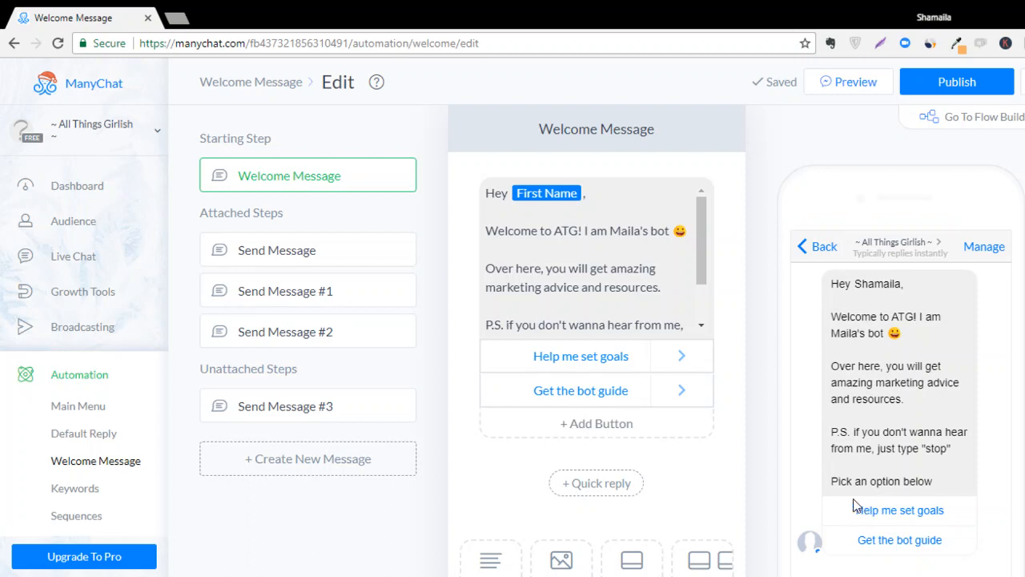
Delete the name variable after "Hey" in the welcome text and insert a First Name variable in its place.
left_click(609, 201)
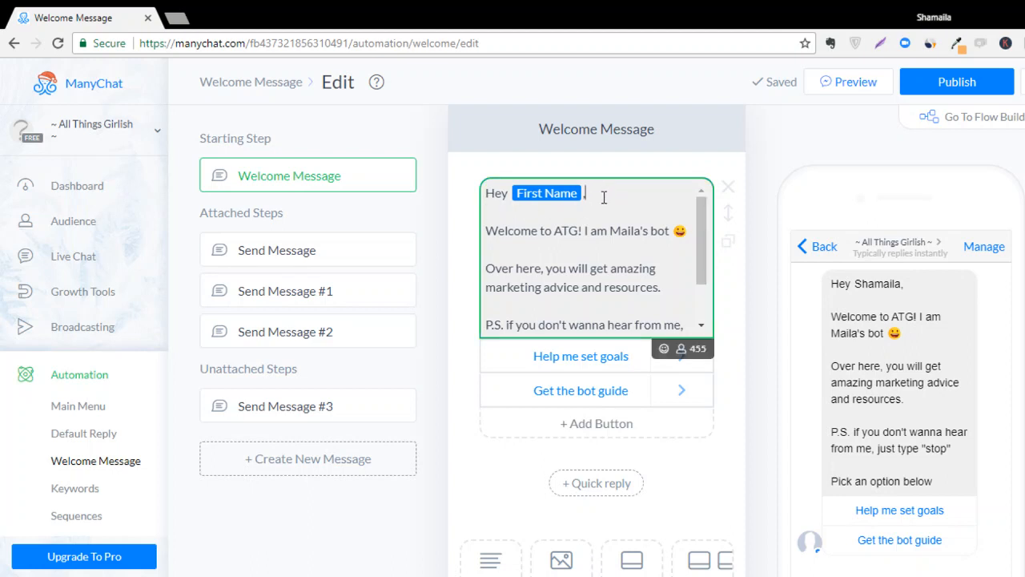
left_click(521, 203)
key("BackSpace")
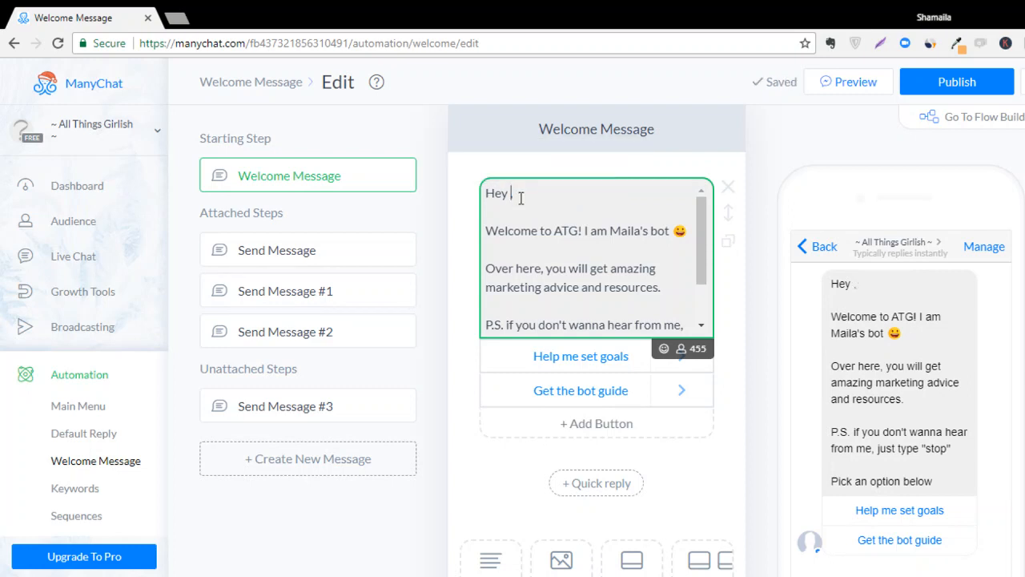
type("{{")
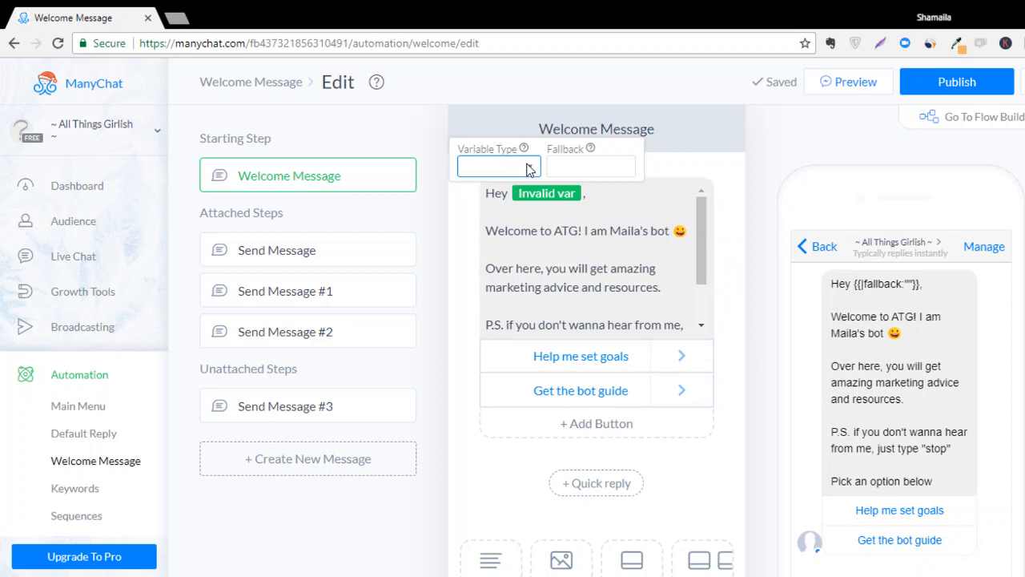
left_click(509, 213)
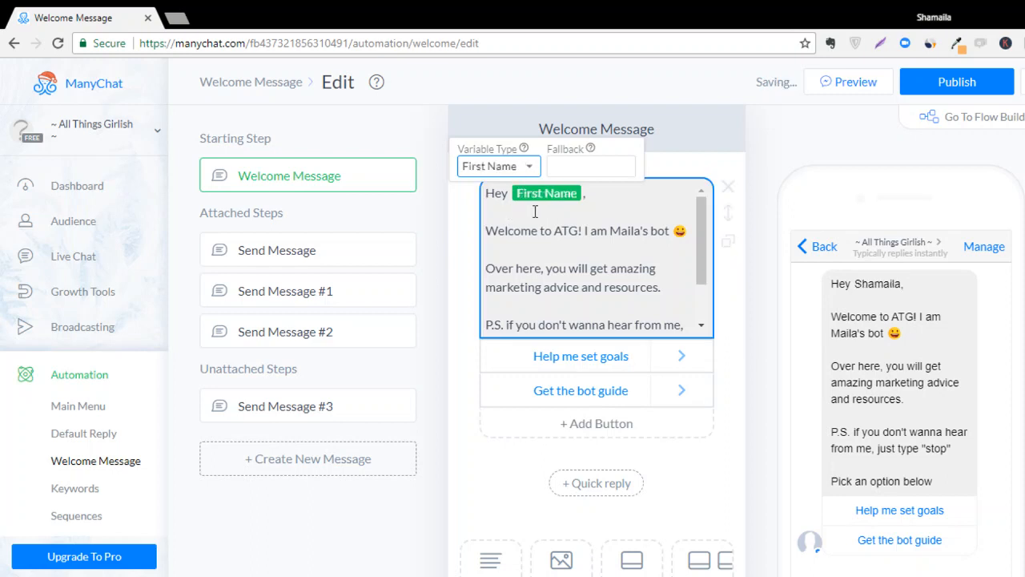
left_click(540, 210)
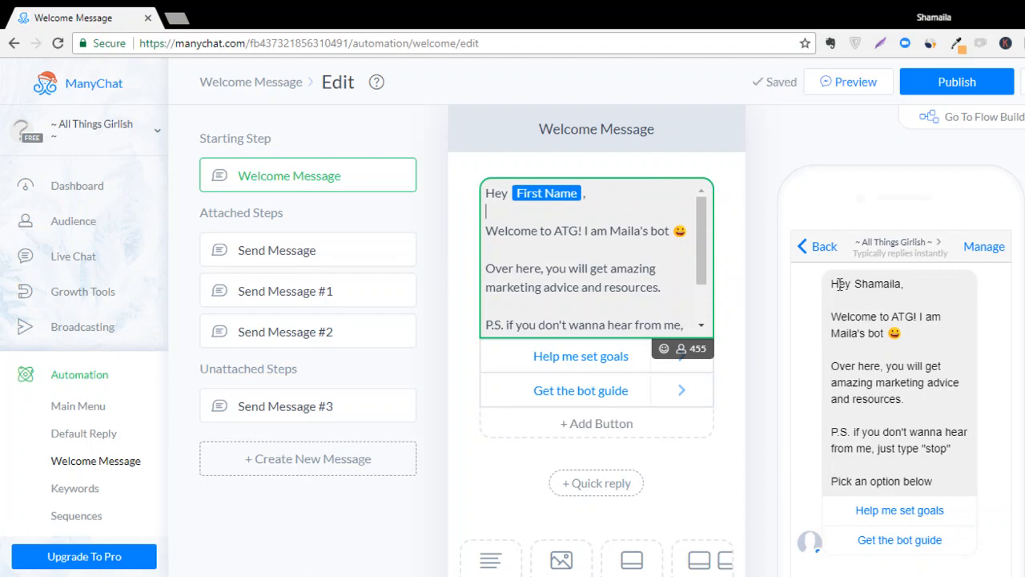
Inspect how the First Name variable is rendered in the greeting of the phone preview.
left_click_drag(831, 285, 913, 294)
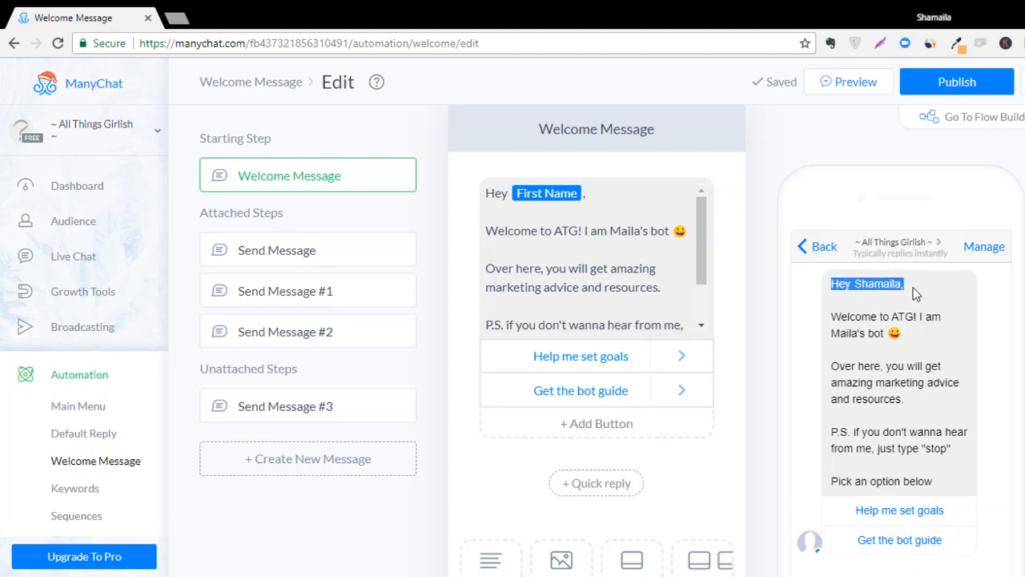
left_click(842, 287)
mouse_move(858, 280)
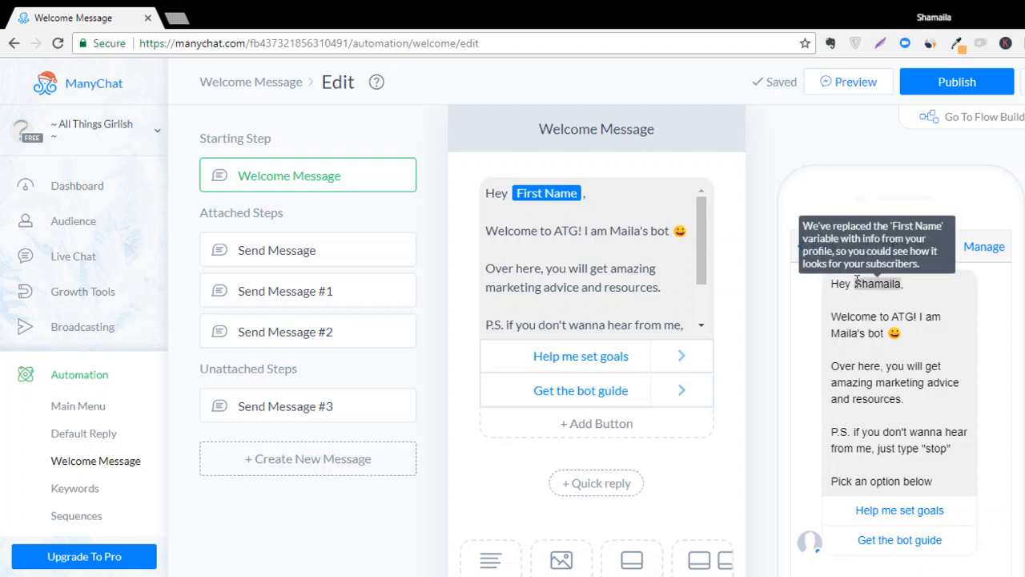
left_click_drag(855, 283, 909, 289)
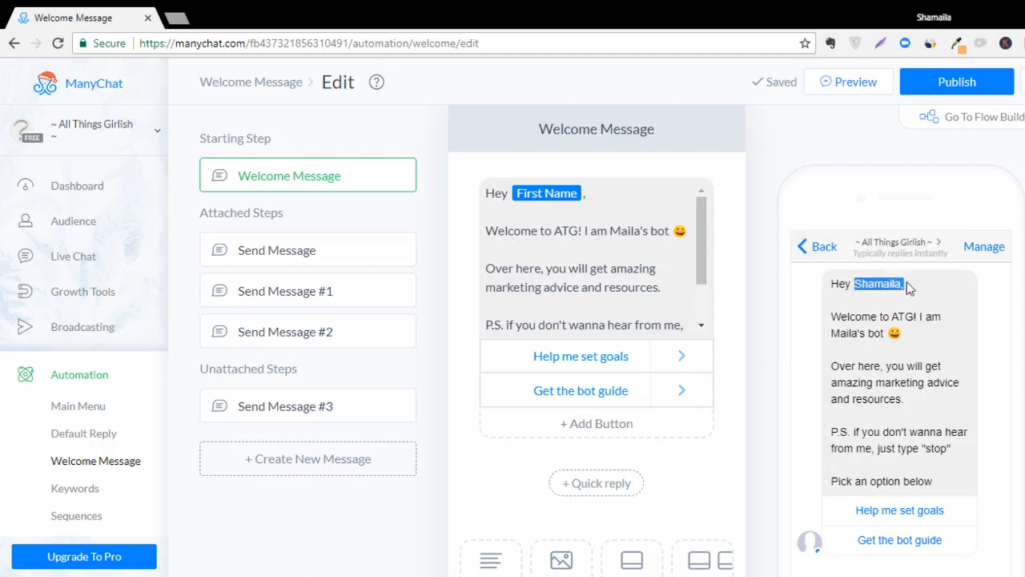
left_click(911, 290)
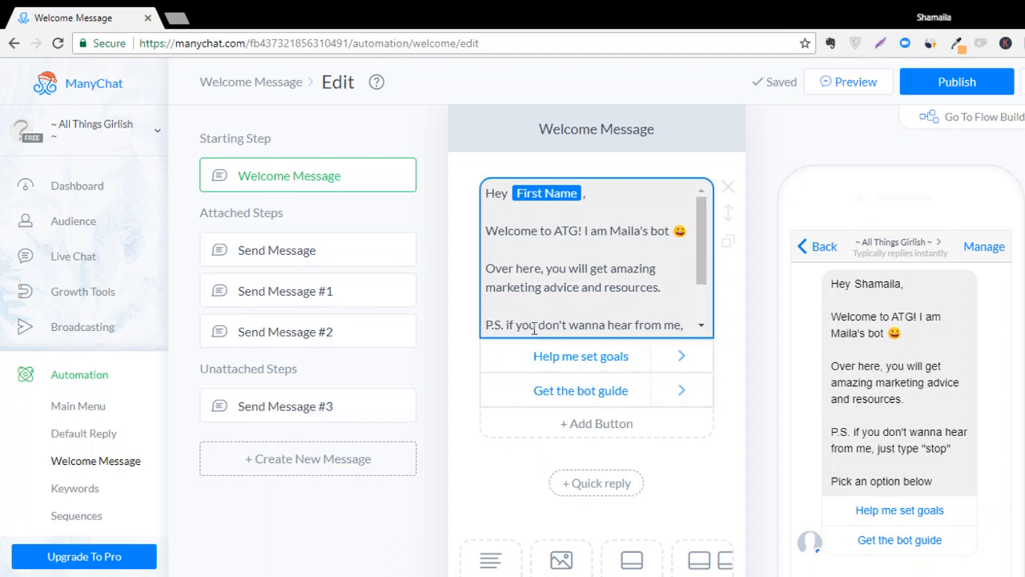
Replace the closing line "Pick an option below" of the welcome text with "What can I help you with?".
left_click_drag(702, 270, 703, 304)
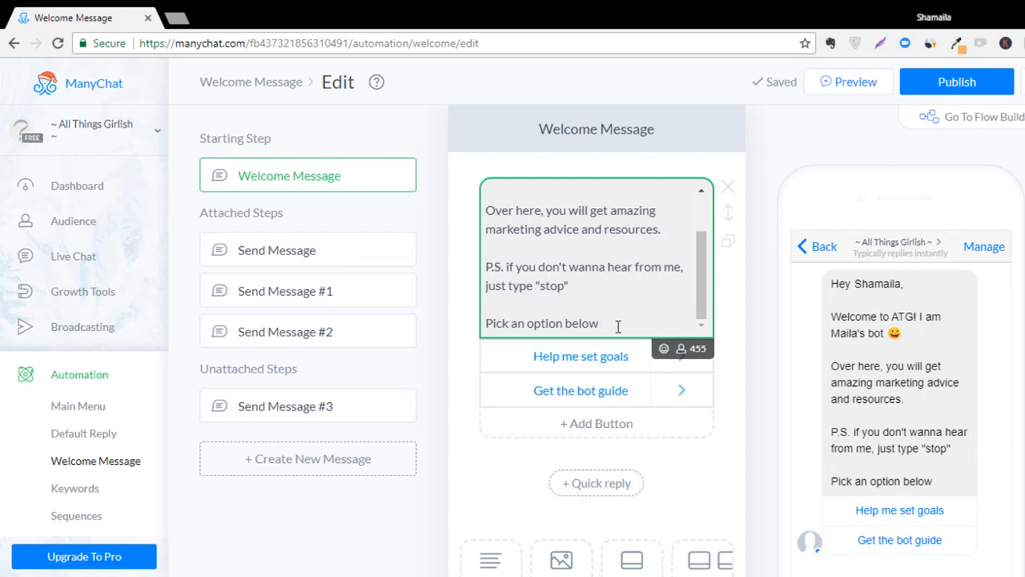
left_click_drag(618, 326, 484, 331)
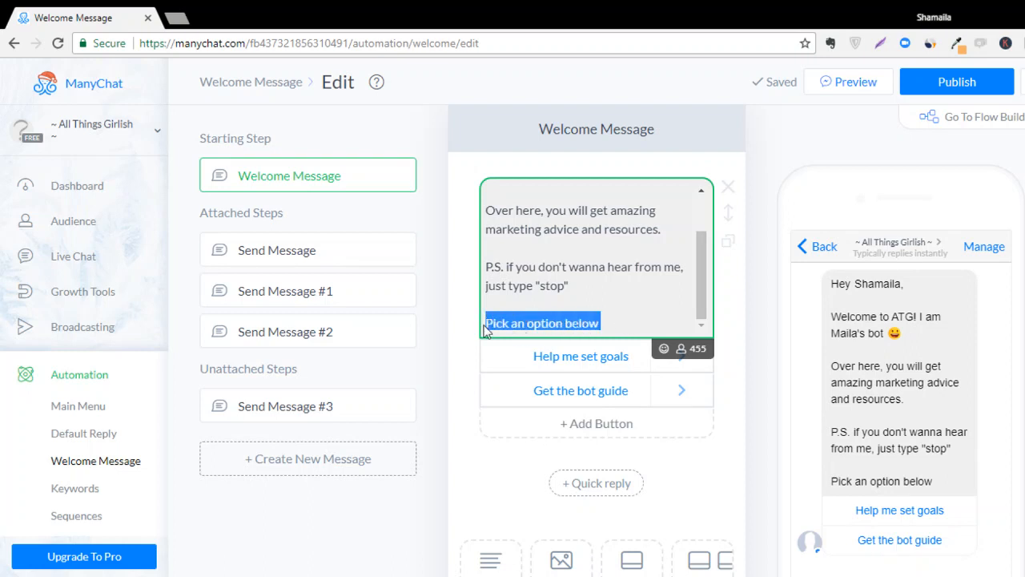
type("What")
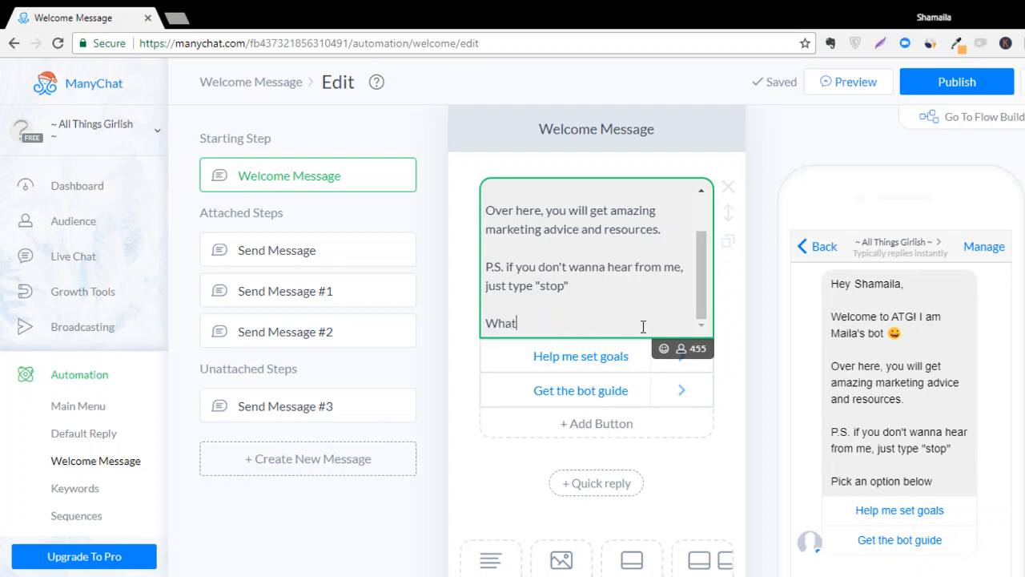
type(" can I")
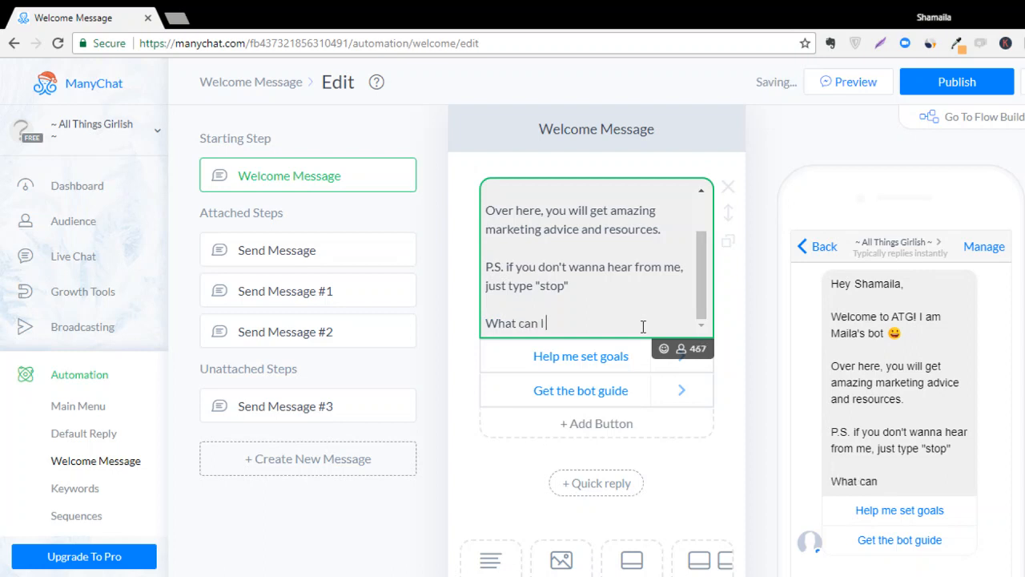
type(" help ypo")
key("BackSpace")
key("BackSpace")
type("po")
key("BackSpace")
key("BackSpace")
type("po")
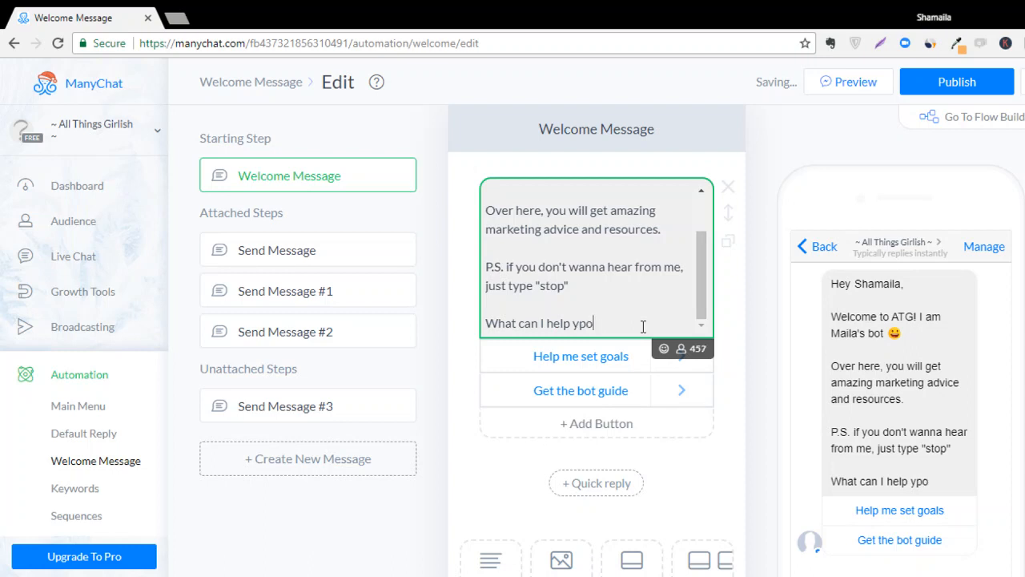
key("BackSpace")
key("BackSpace")
type("ou with?")
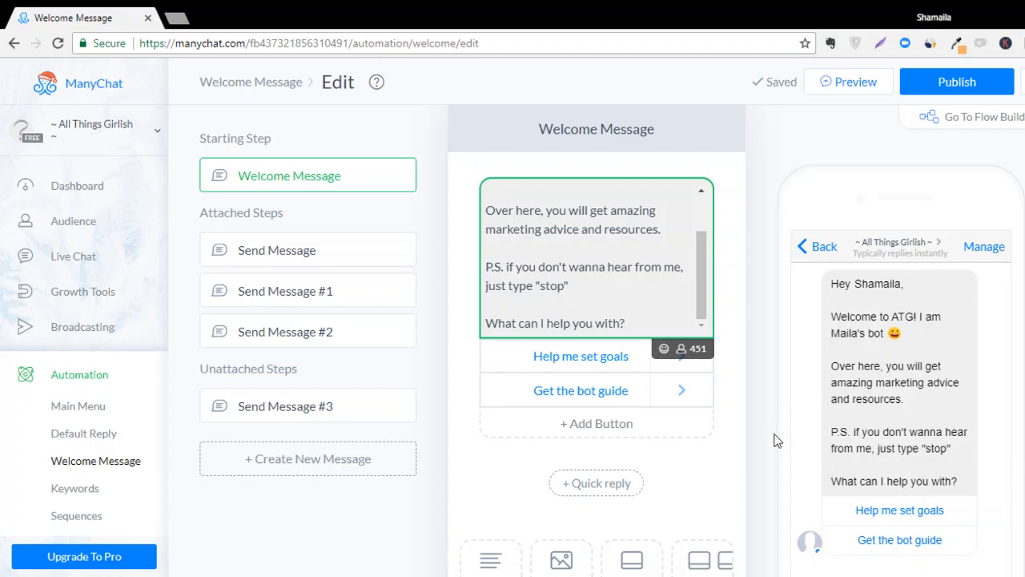
Review the whole welcome text from the greeting to the closing question, along with its buttons.
left_click_drag(695, 262, 696, 212)
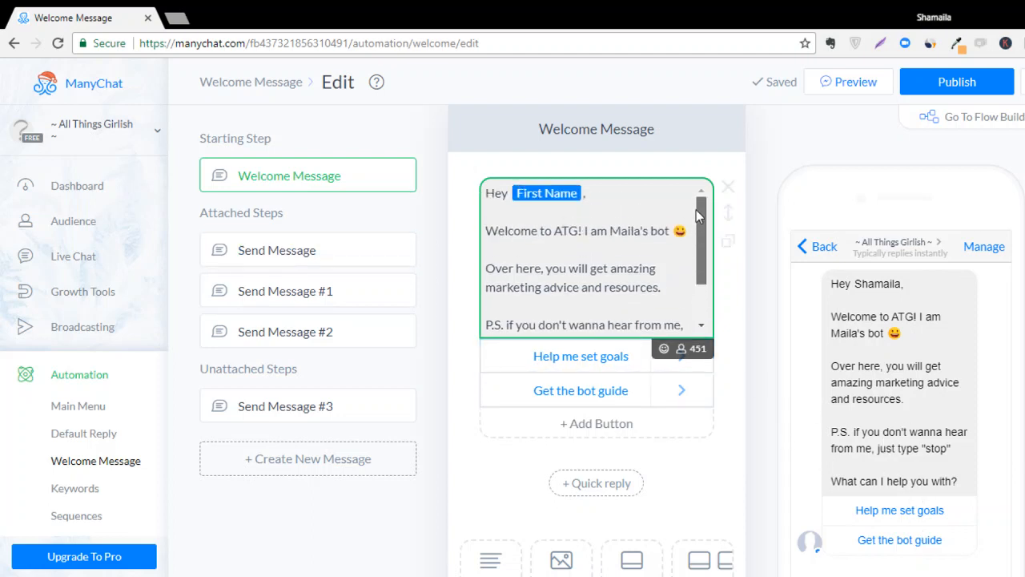
scroll(699, 234, "down", 2)
scroll(702, 228, "up", 2)
scroll(619, 270, "down", 2)
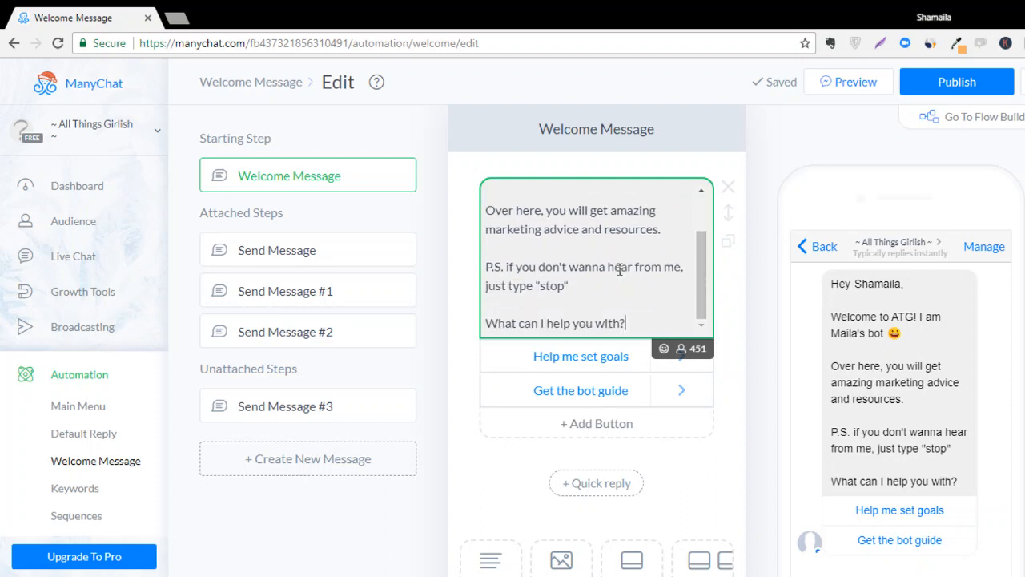
scroll(608, 269, "up", 2)
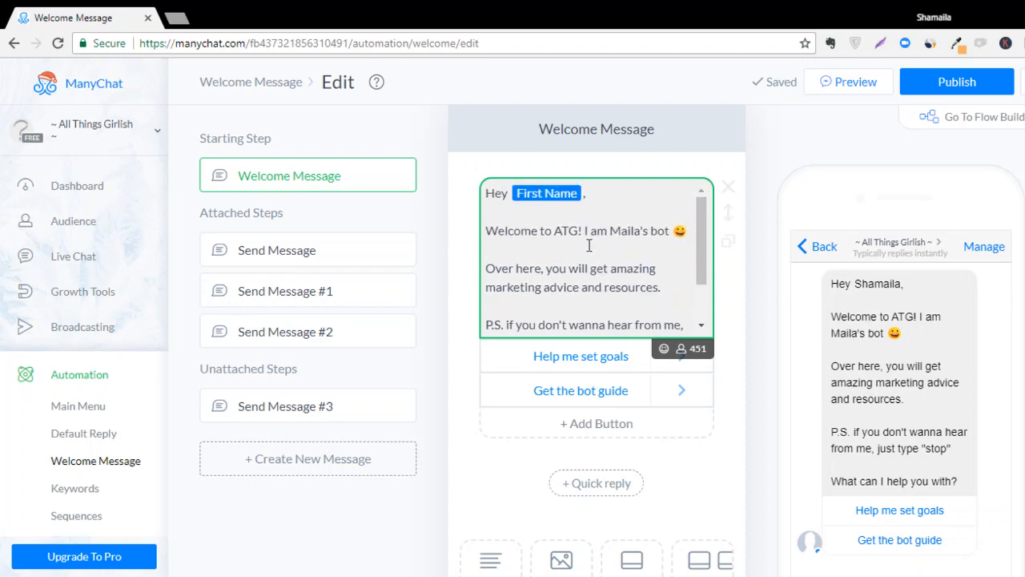
scroll(589, 245, "down", 2)
scroll(589, 245, "down", 1)
scroll(589, 245, "up", 2)
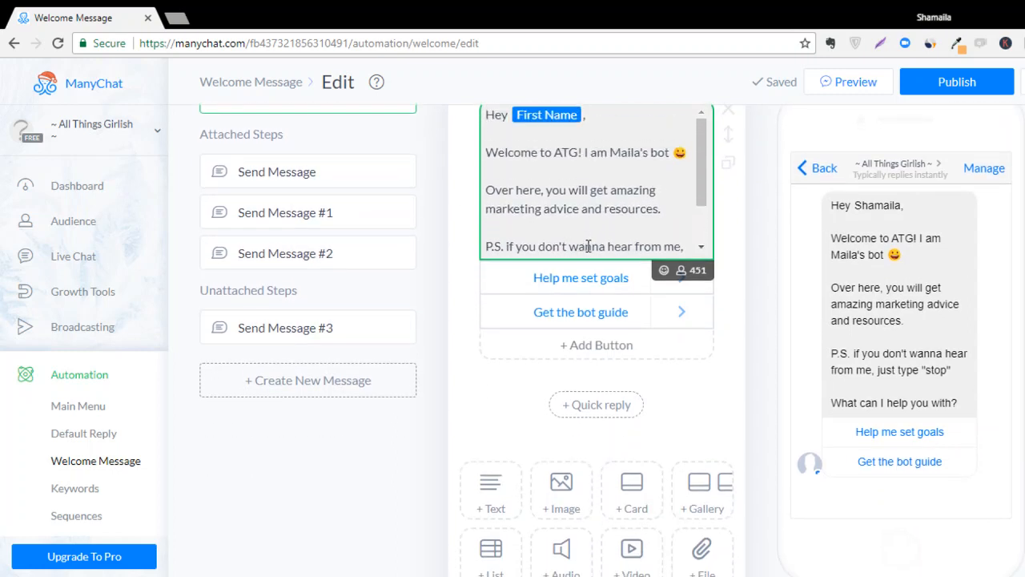
scroll(630, 258, "up", 1)
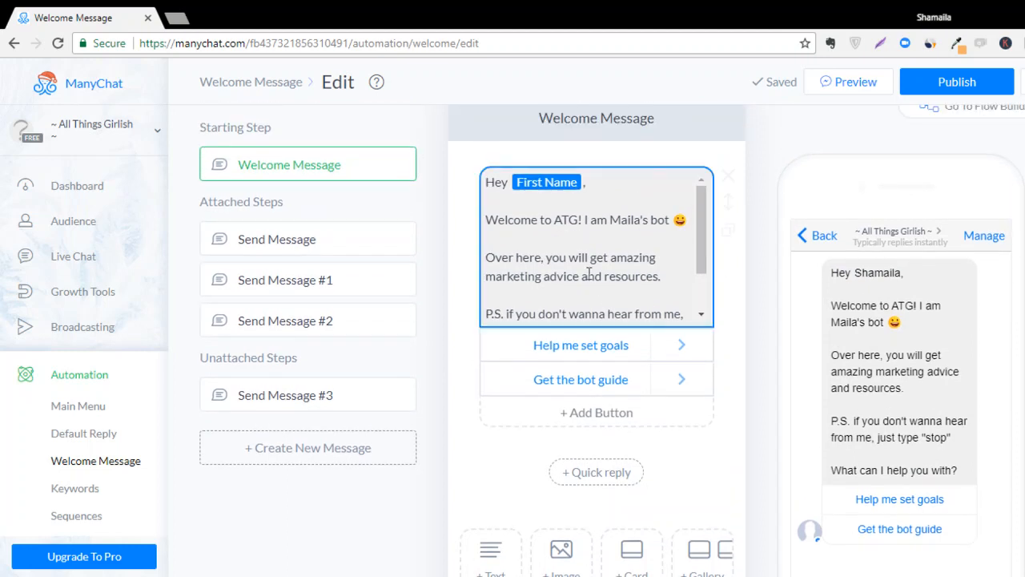
scroll(633, 259, "down", 4)
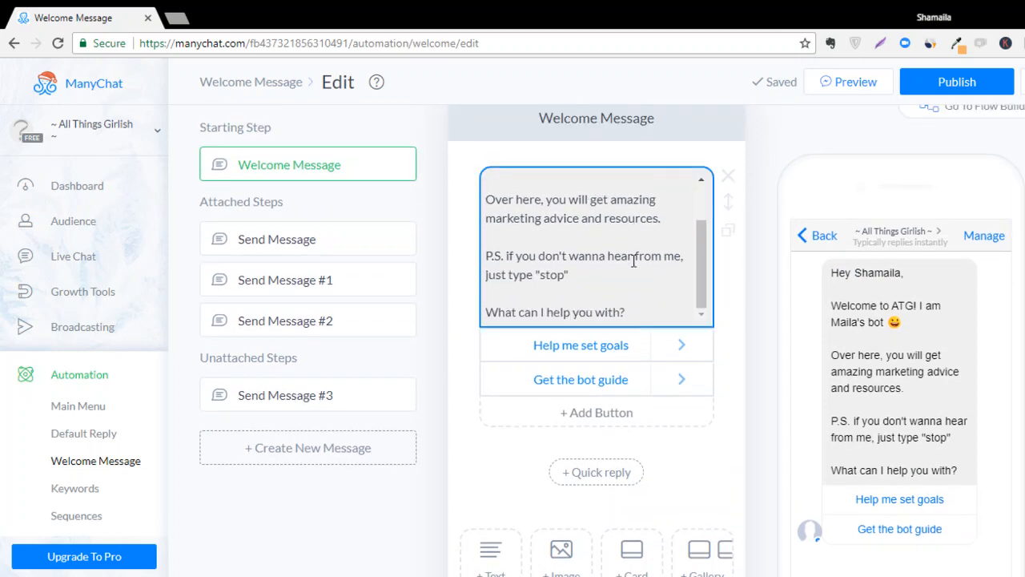
scroll(382, 282, "up", 1)
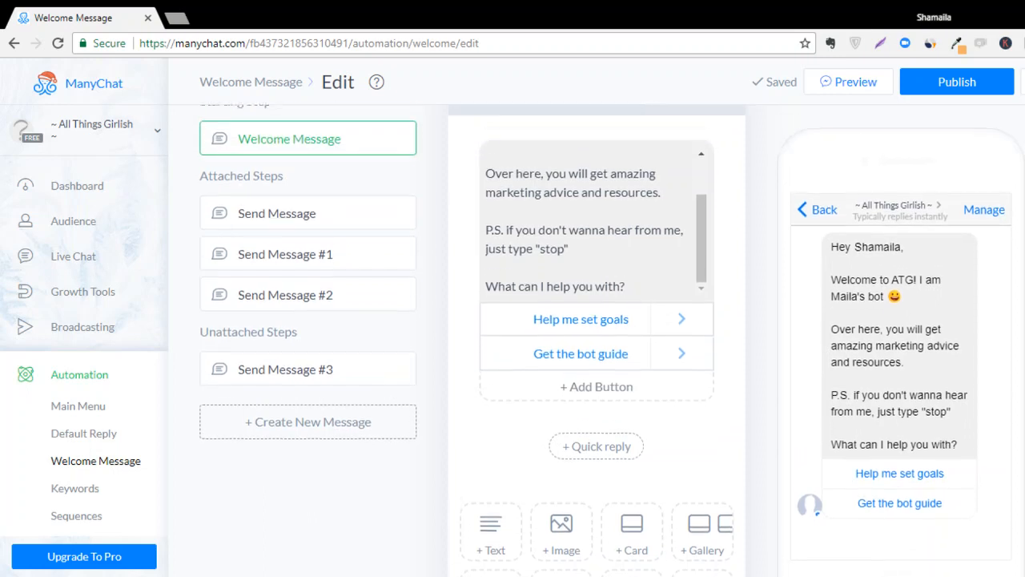
left_click(702, 263)
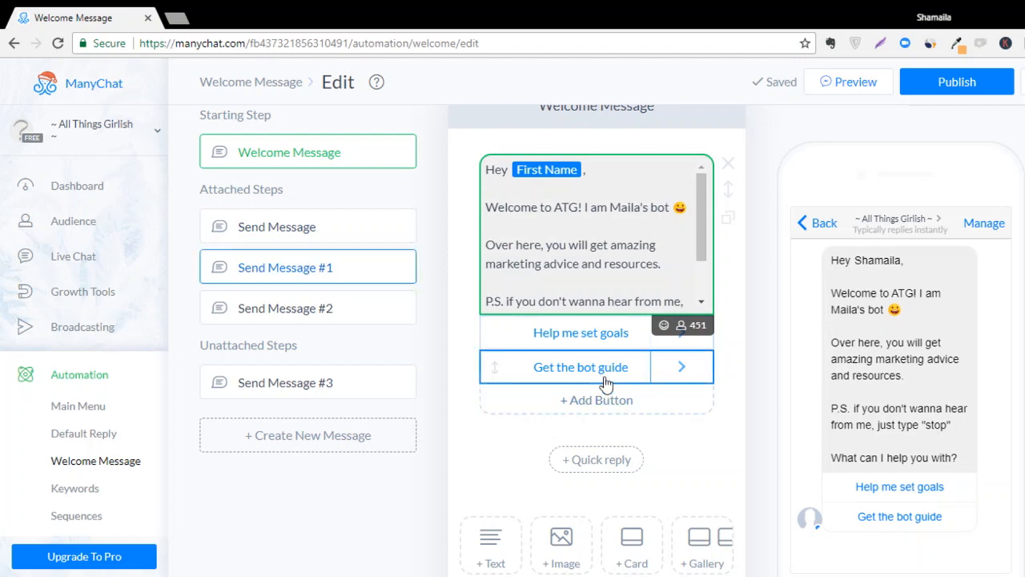
Add a third button titled "Book a consultation" below the welcome text and look through its available press actions.
left_click(607, 402)
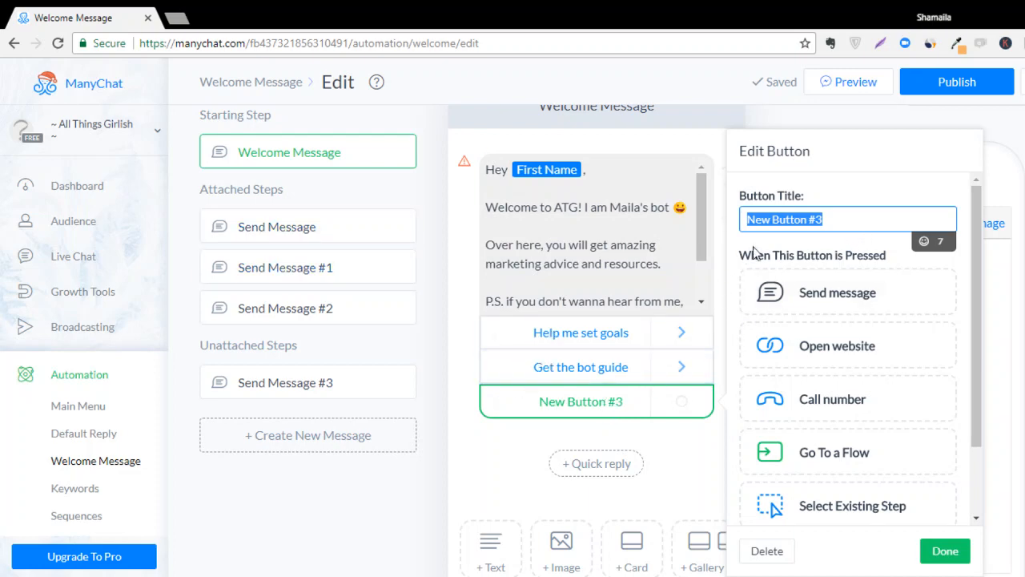
type("B")
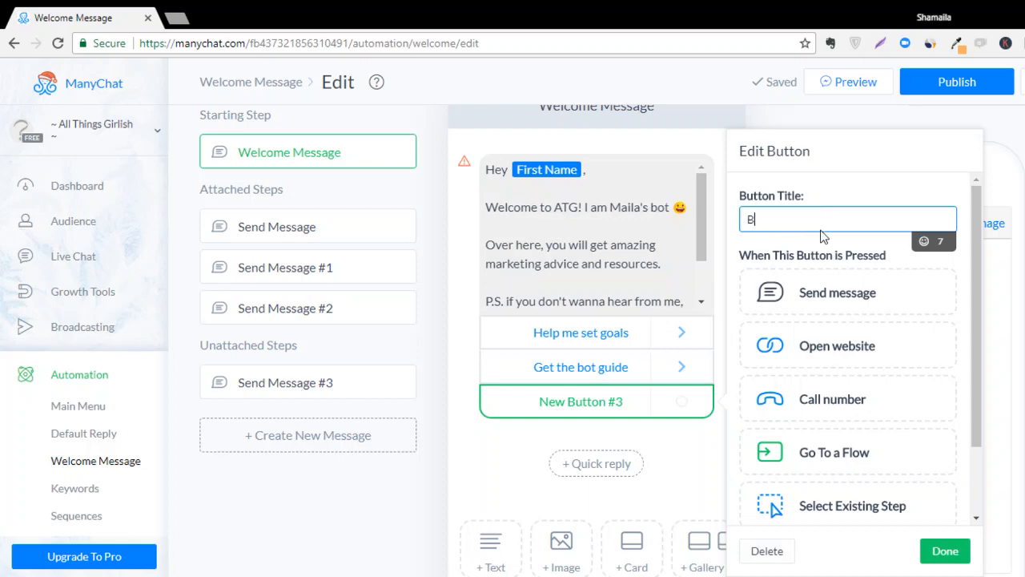
type("ook a consultation")
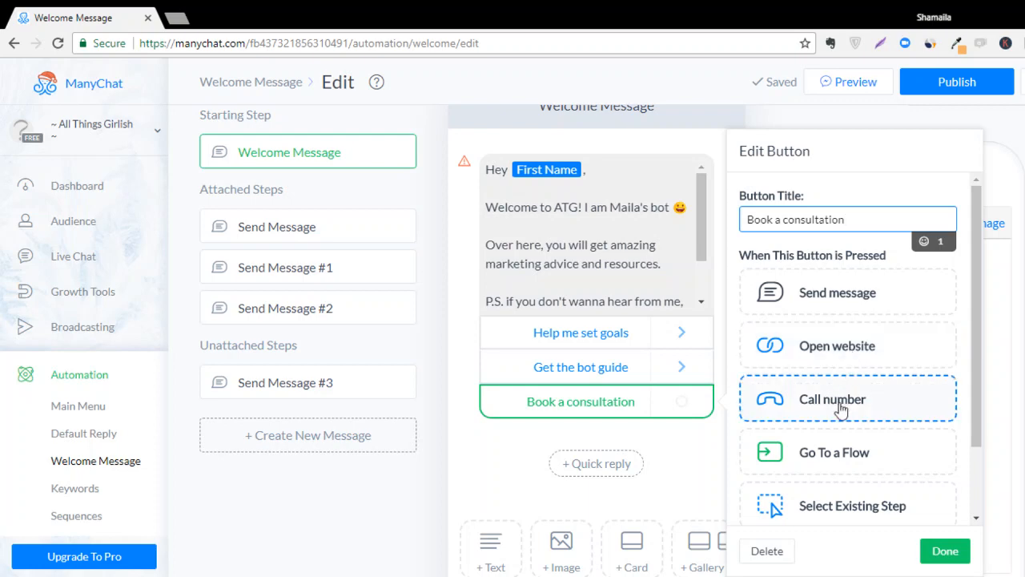
scroll(841, 409, "down", 1)
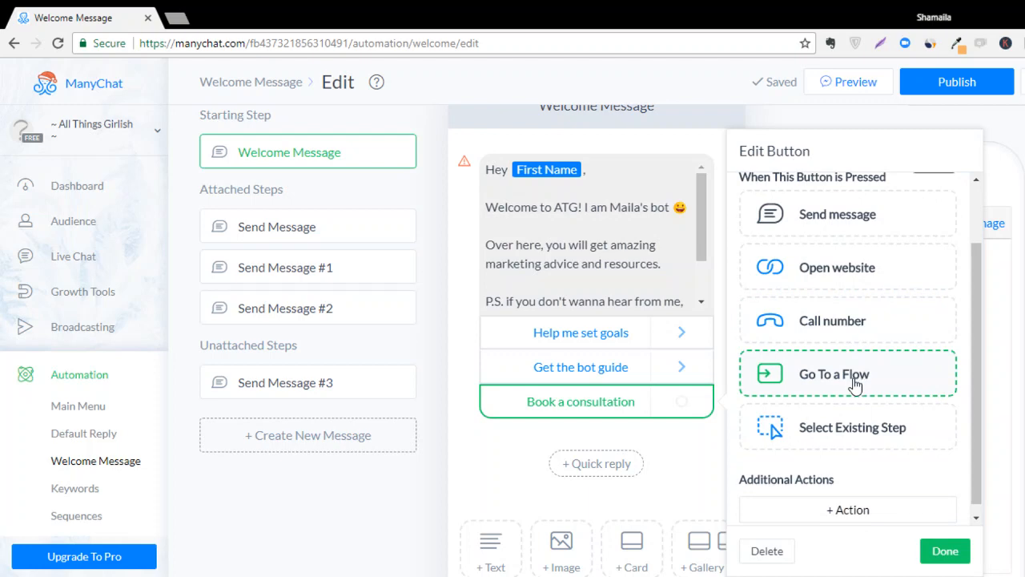
scroll(854, 386, "up", 1)
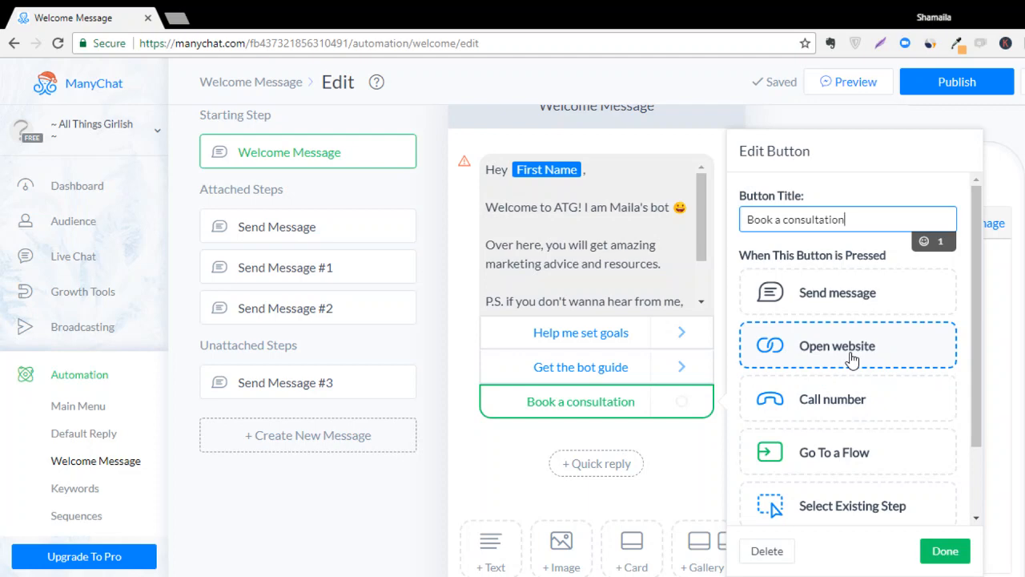
Make the "Book a consultation" button send a new message when pressed, and save the button settings.
left_click(839, 295)
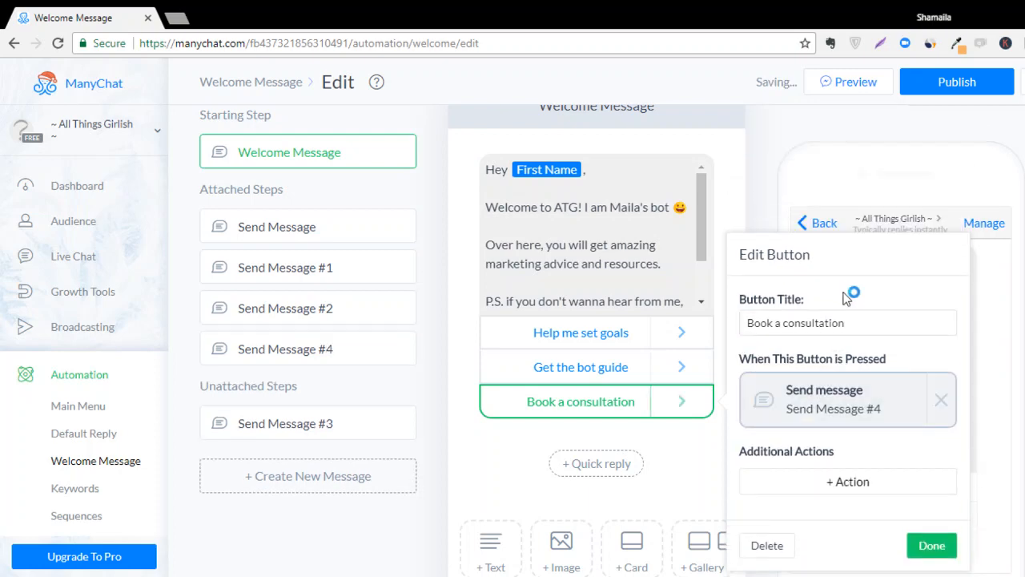
left_click(942, 552)
left_click(613, 413)
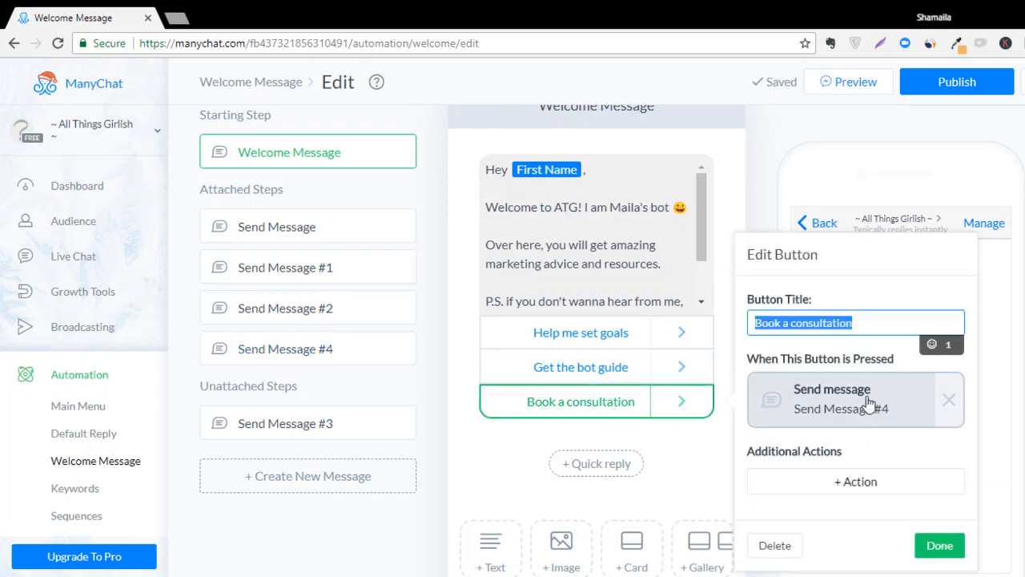
left_click(929, 548)
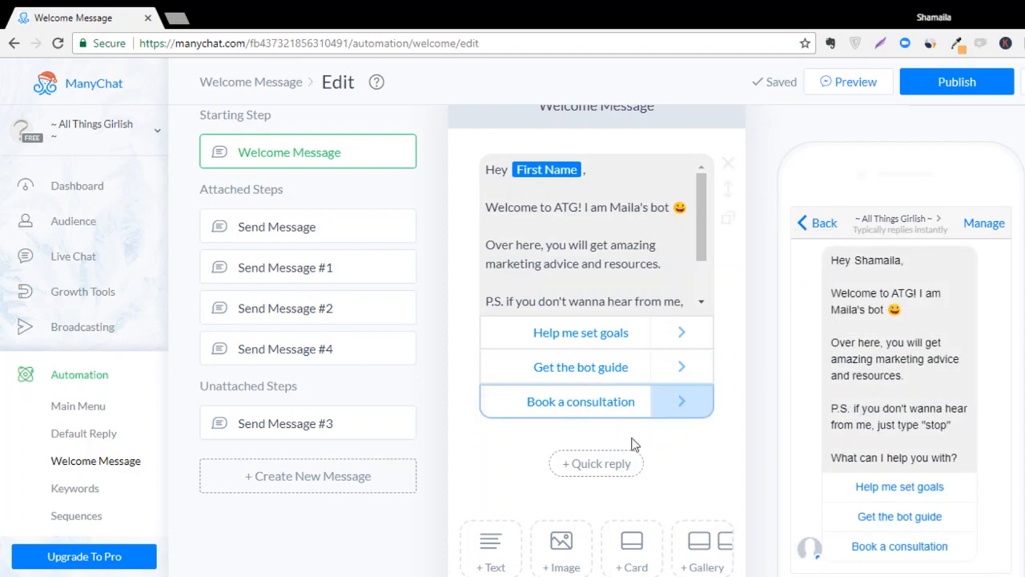
Inspect the empty Send Message #4 step and the "Book a consultation" button in the Welcome Message that links to it.
scroll(602, 439, "down", 2)
scroll(602, 439, "up", 1)
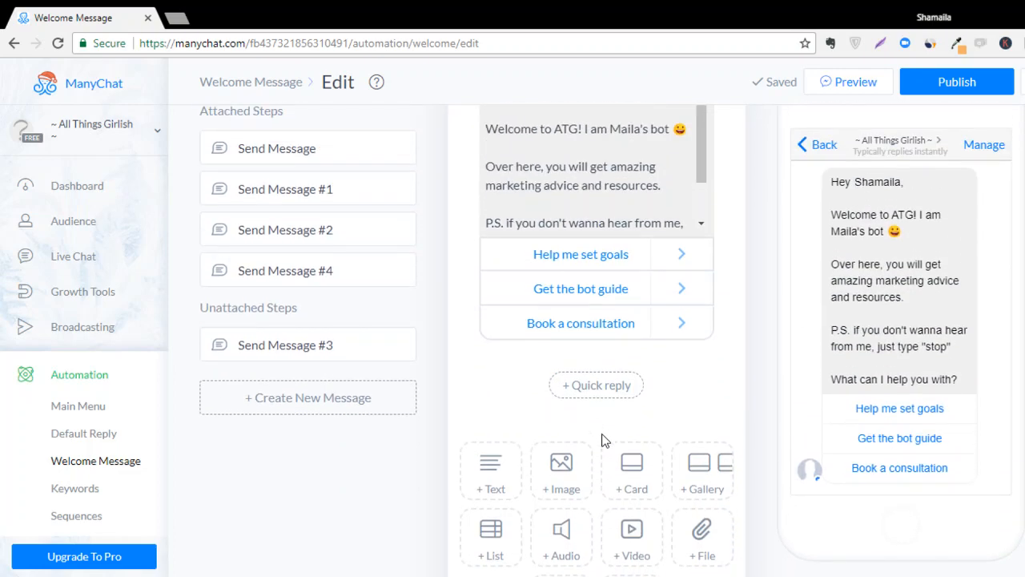
scroll(603, 439, "up", 1)
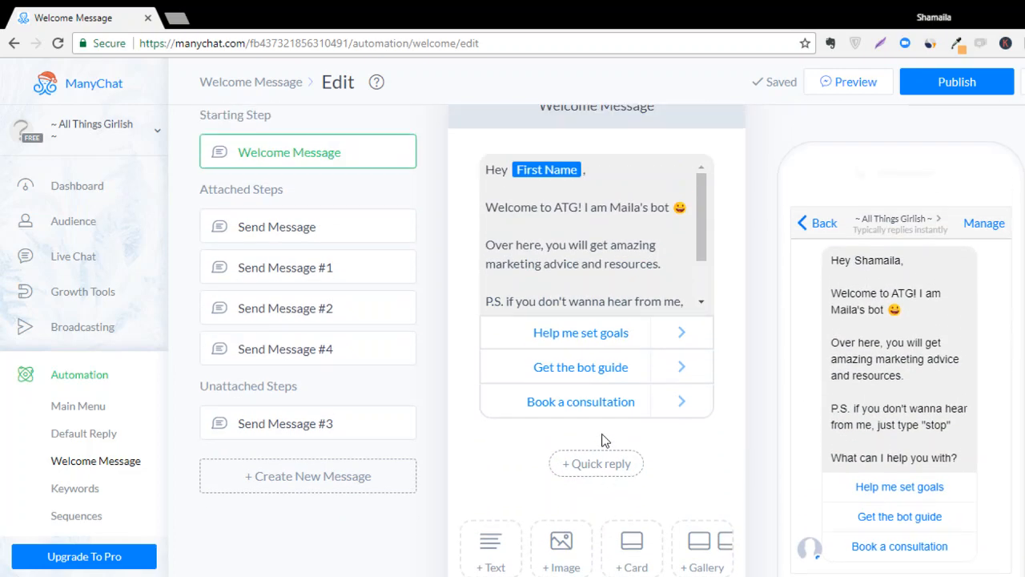
left_click(326, 353)
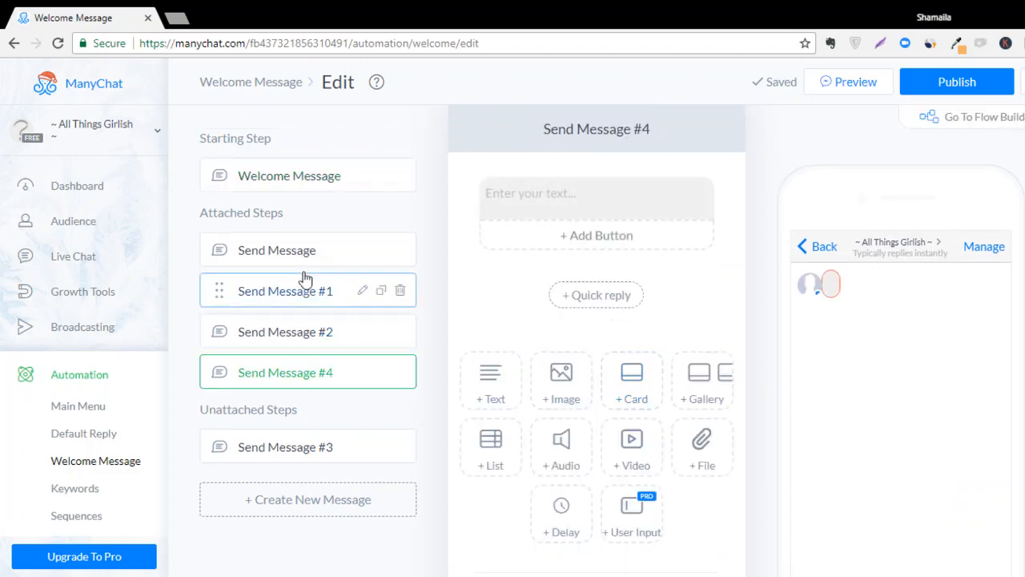
left_click(318, 182)
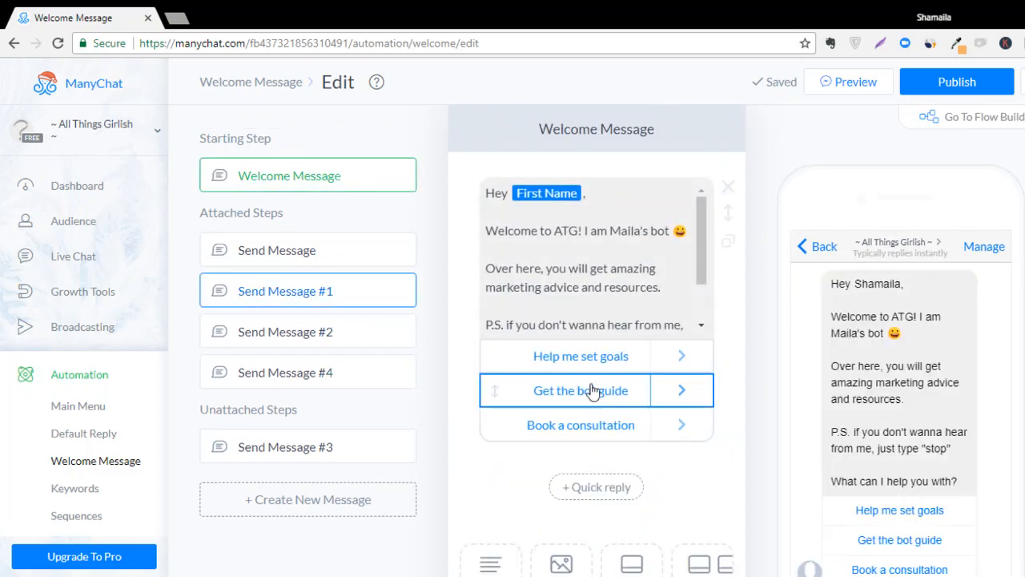
left_click(597, 427)
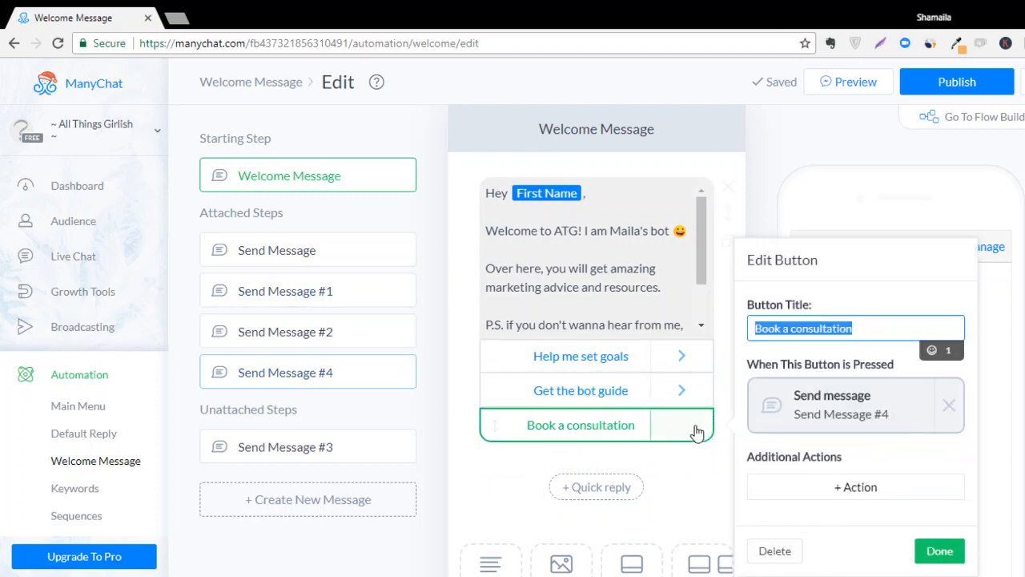
left_click(585, 433)
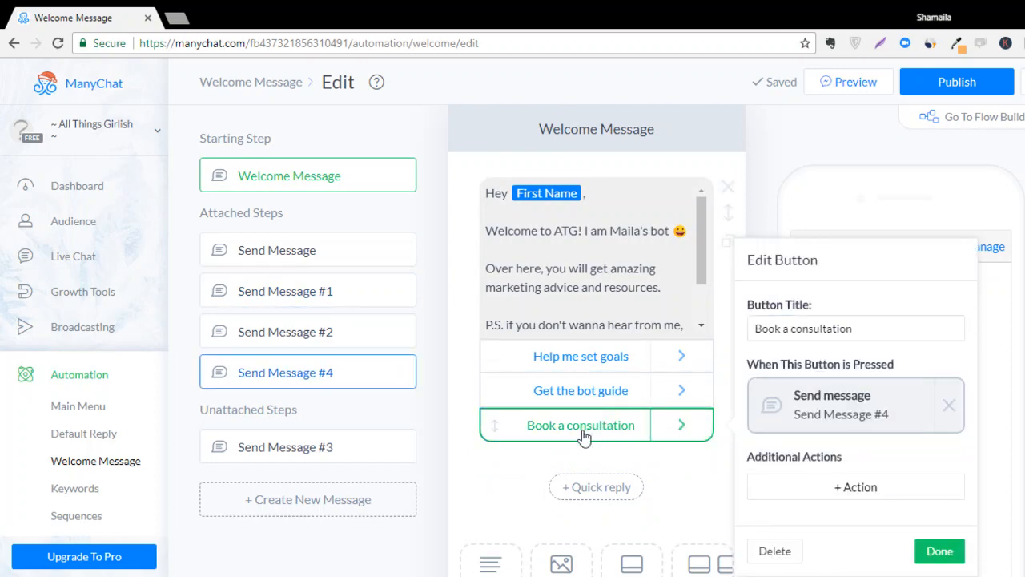
Switch to the Flow Builder and place the Send Message #4 block beneath the Welcome Message block.
left_click(945, 121)
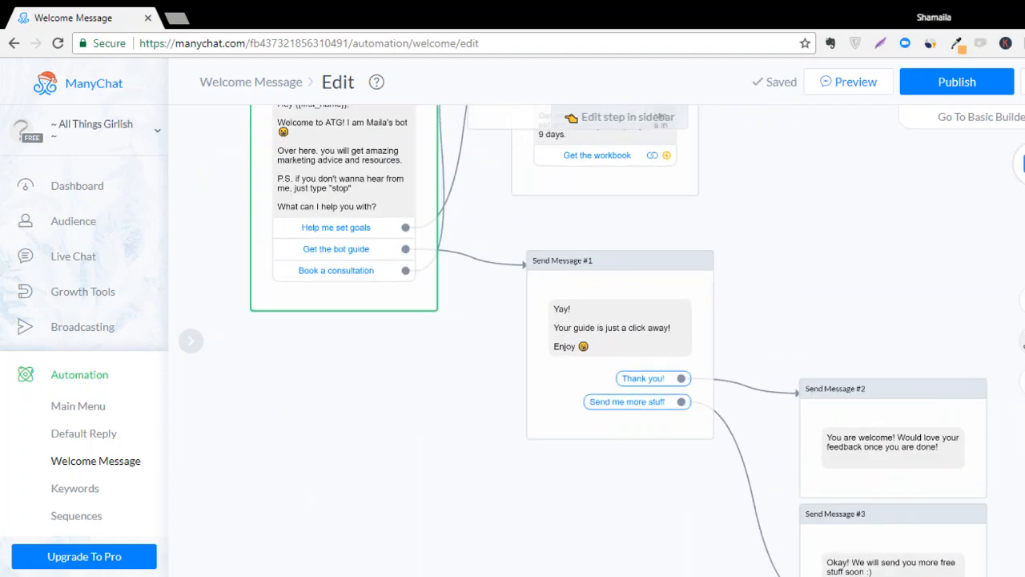
left_click_drag(395, 385, 401, 508)
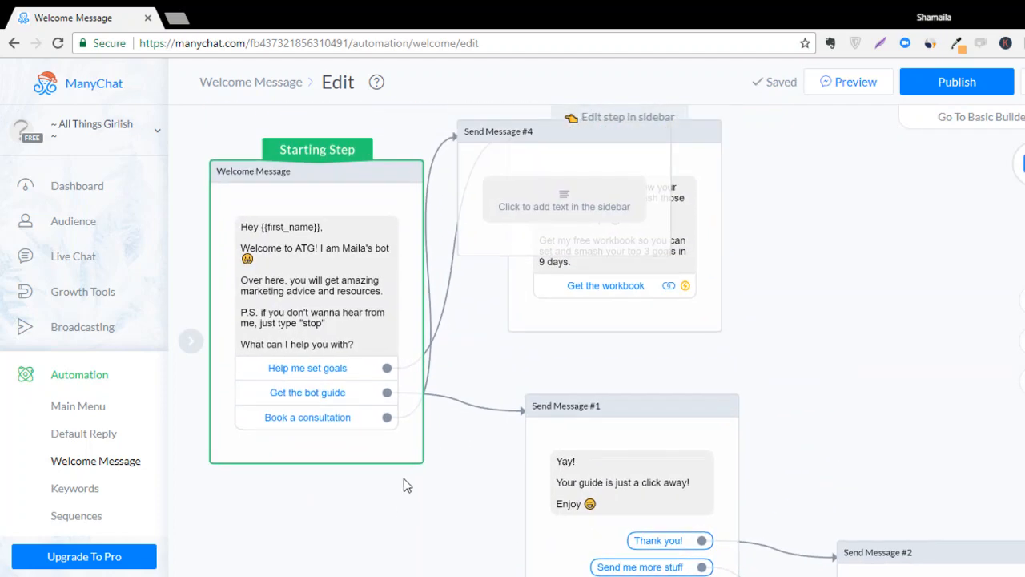
left_click_drag(510, 132, 371, 538)
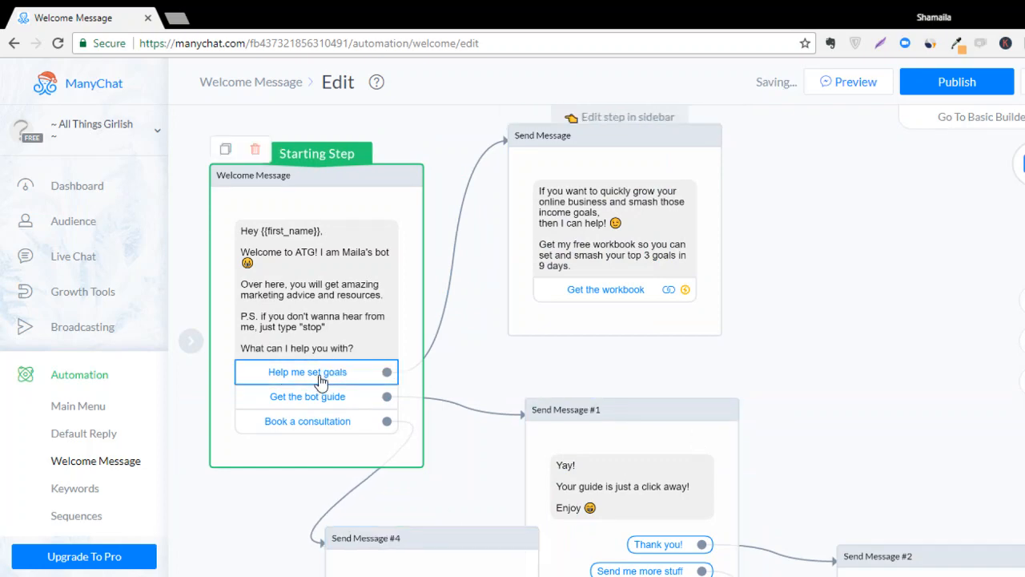
Check the welcome buttons' connections in the flow and move the Send Message #4 block clear of Send Message #1.
left_click(324, 374)
left_click(542, 511)
left_click_drag(472, 480, 331, 313)
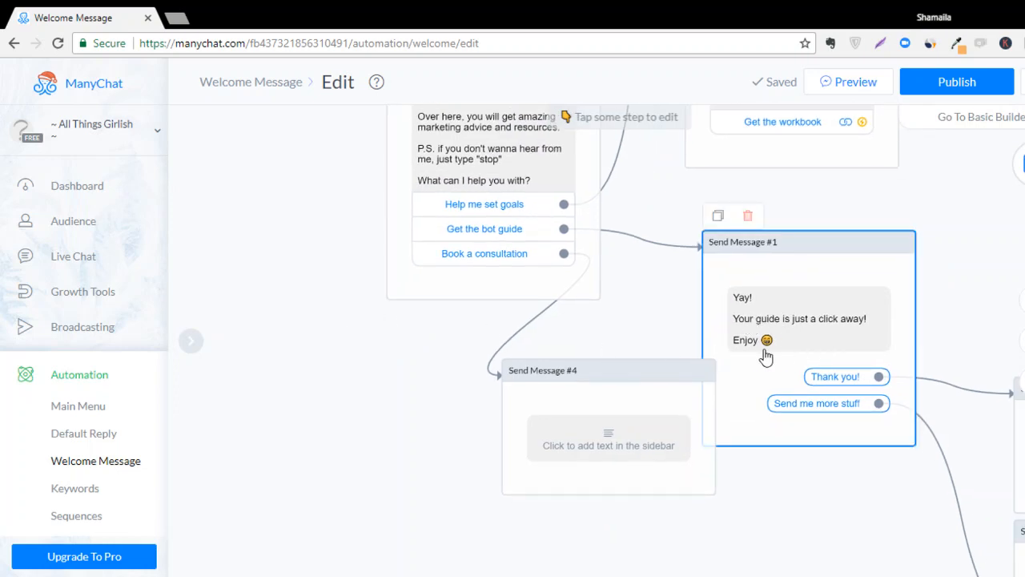
left_click_drag(355, 370, 297, 521)
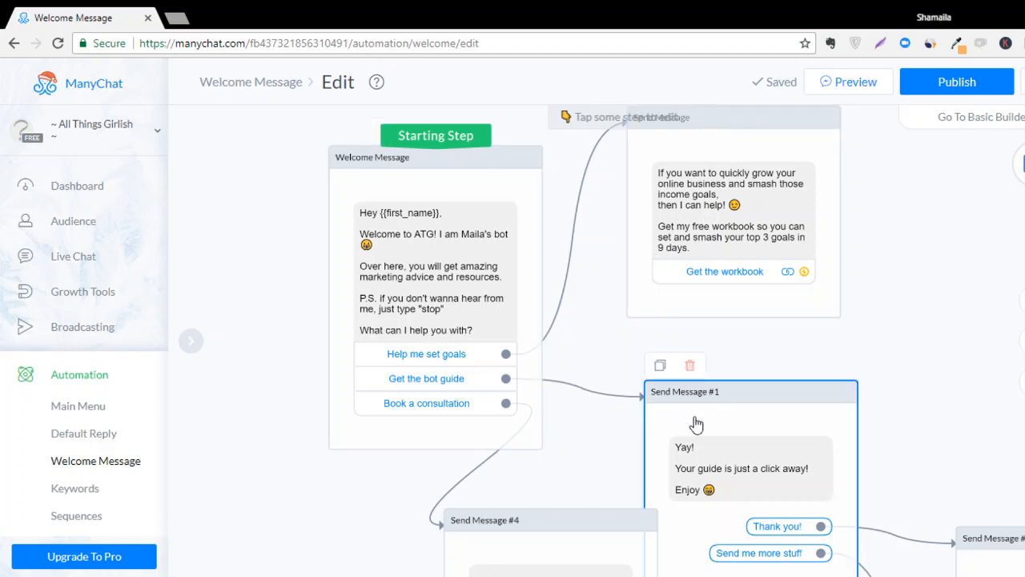
left_click_drag(297, 497, 346, 298)
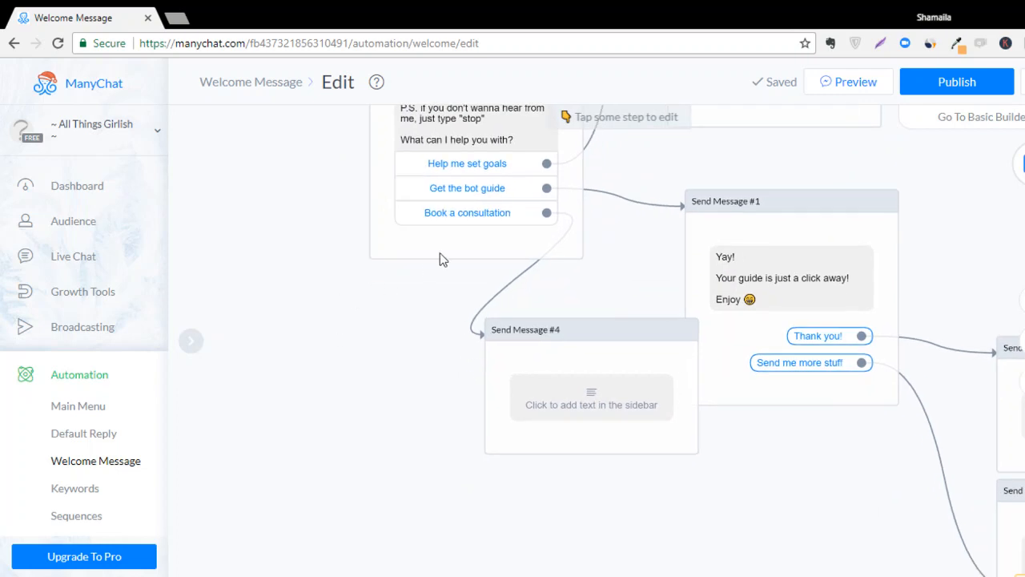
left_click_drag(575, 334, 502, 352)
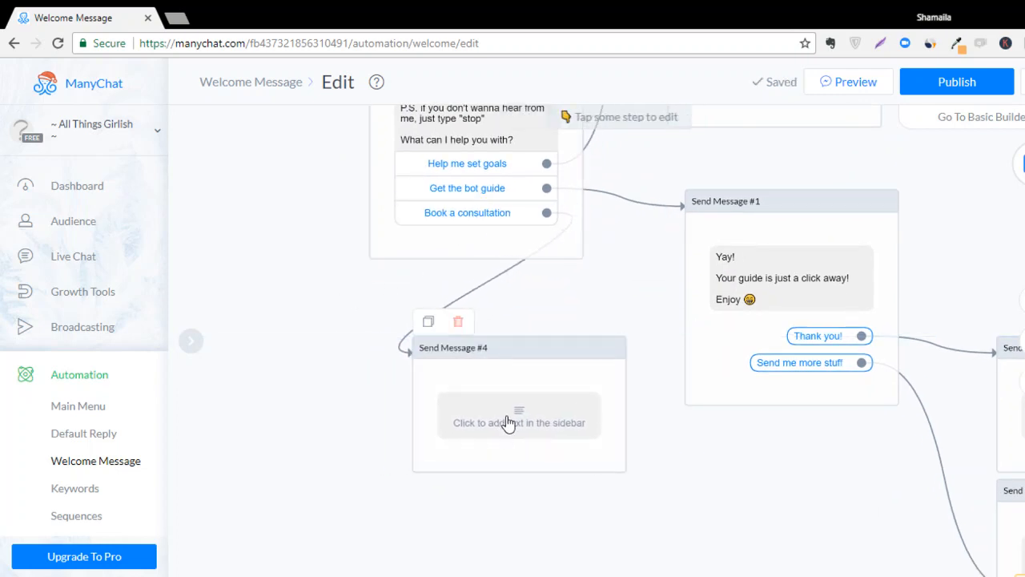
Write "In order to book a free consultation, you will need to fill out a form" as the text of Send Message #4.
left_click(505, 423)
left_click(347, 201)
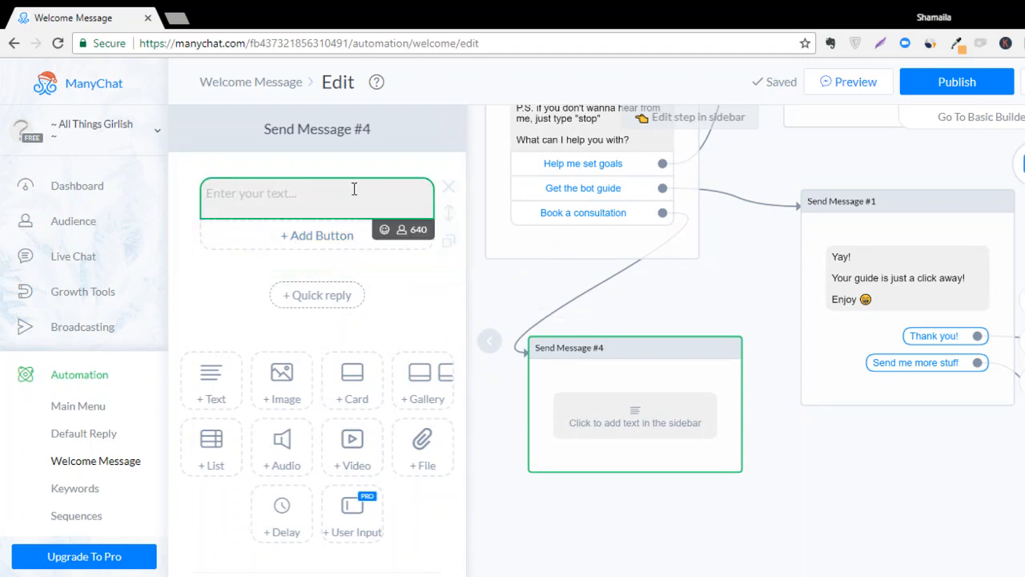
type("In order to book a free consult")
type("on")
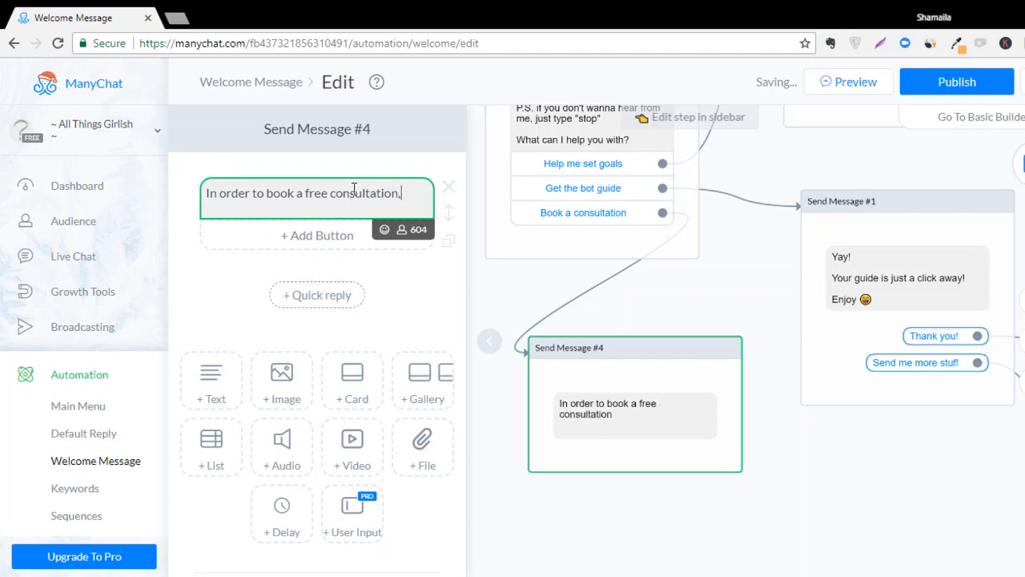
type(", you ill")
key("BackSpace")
key("BackSpace")
key("BackSpace")
type("will need to")
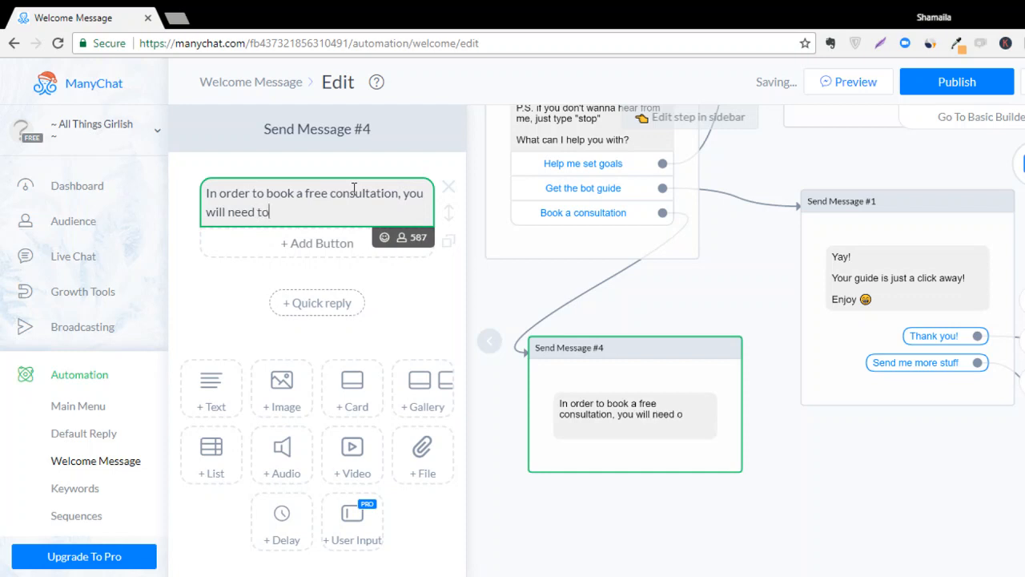
type(" fill out a form")
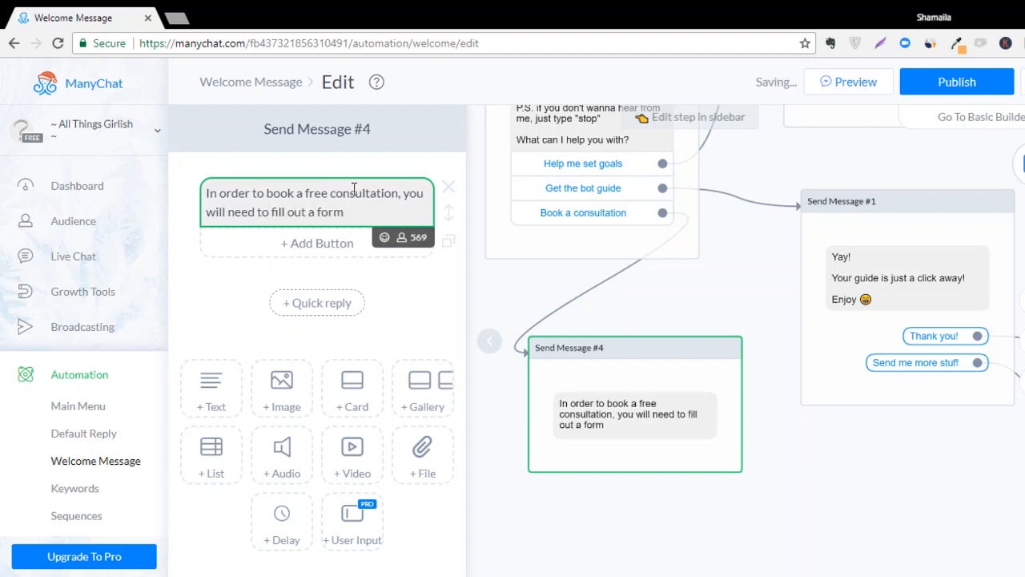
Add a smiling emoji at the end of the Send Message #4 text.
left_click(385, 240)
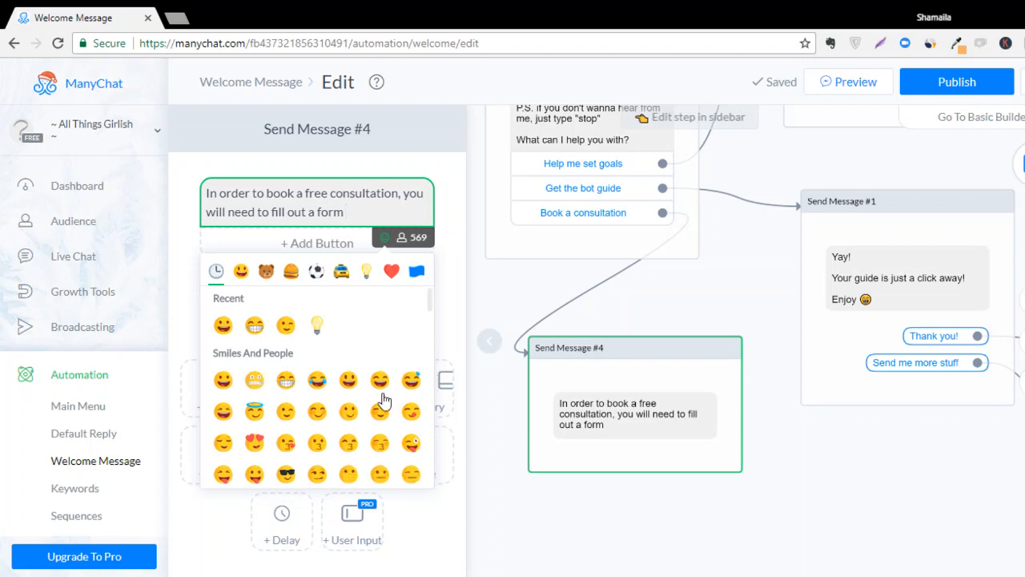
left_click(317, 413)
left_click(455, 181)
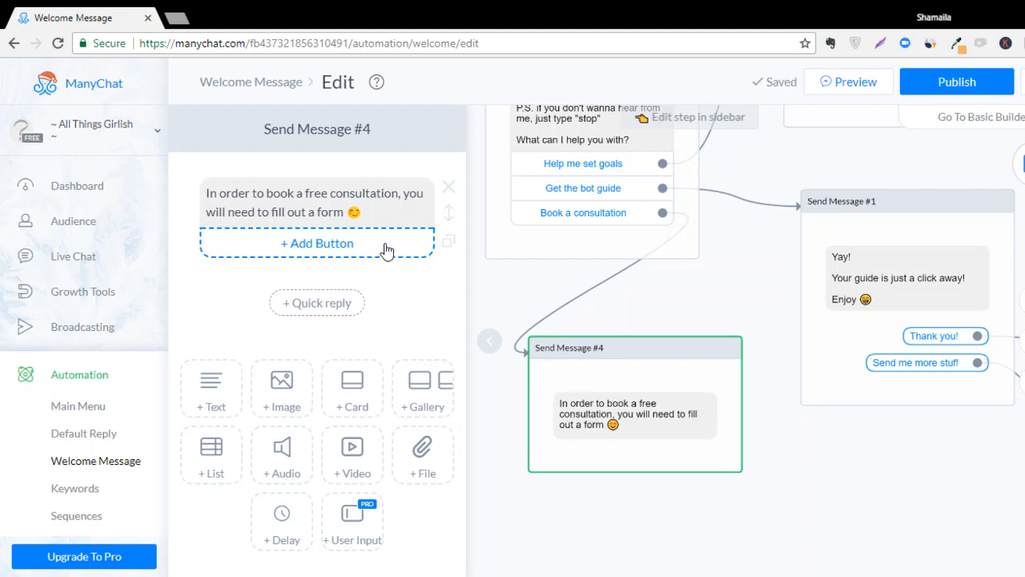
left_click(387, 251)
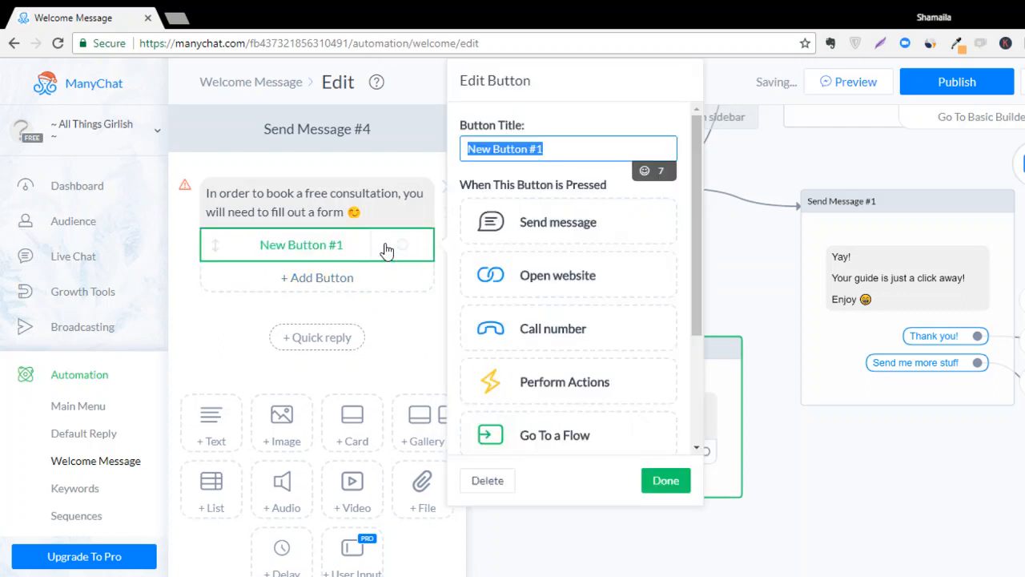
left_click(568, 276)
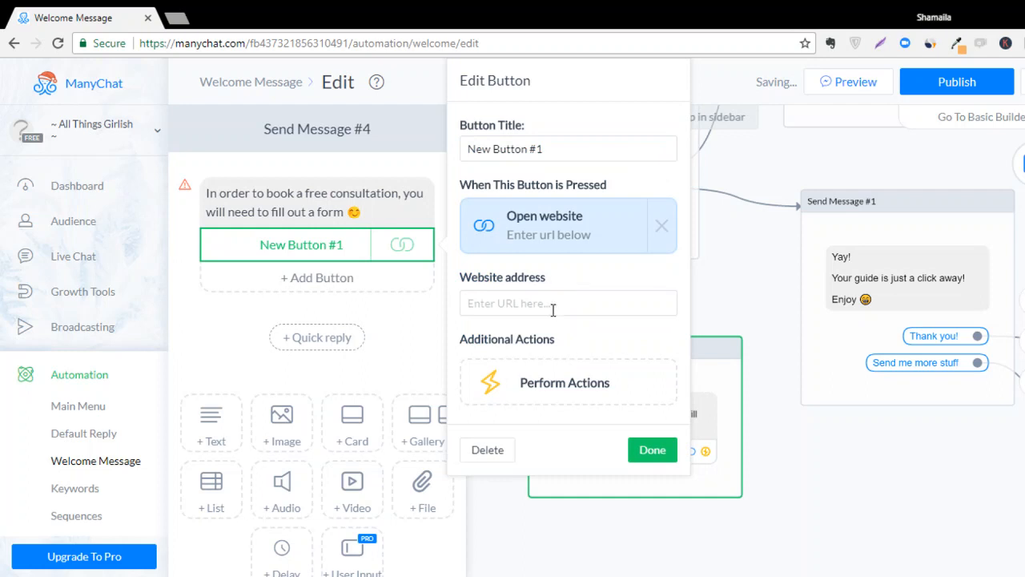
left_click(551, 304)
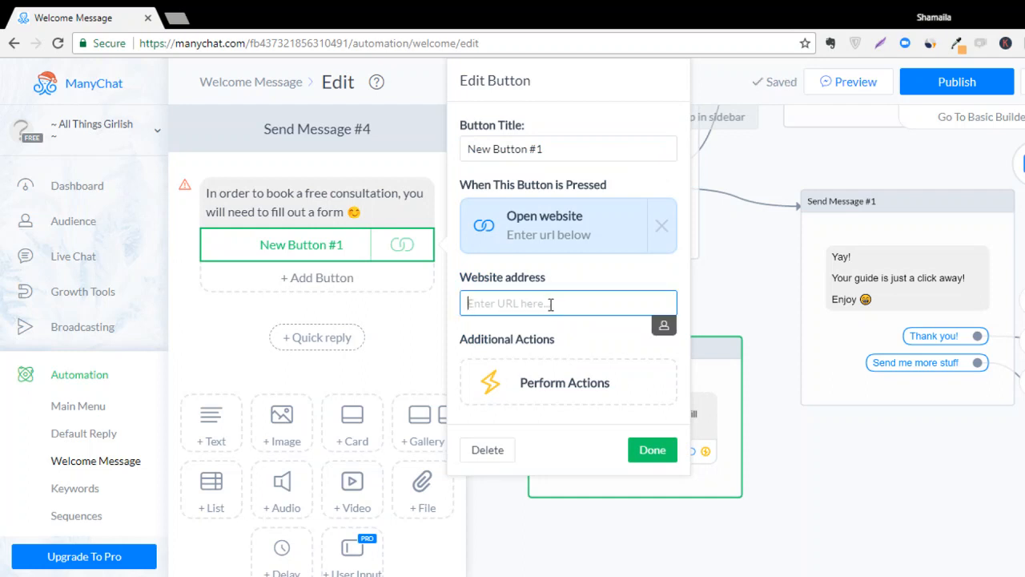
type("www.hellomail.com")
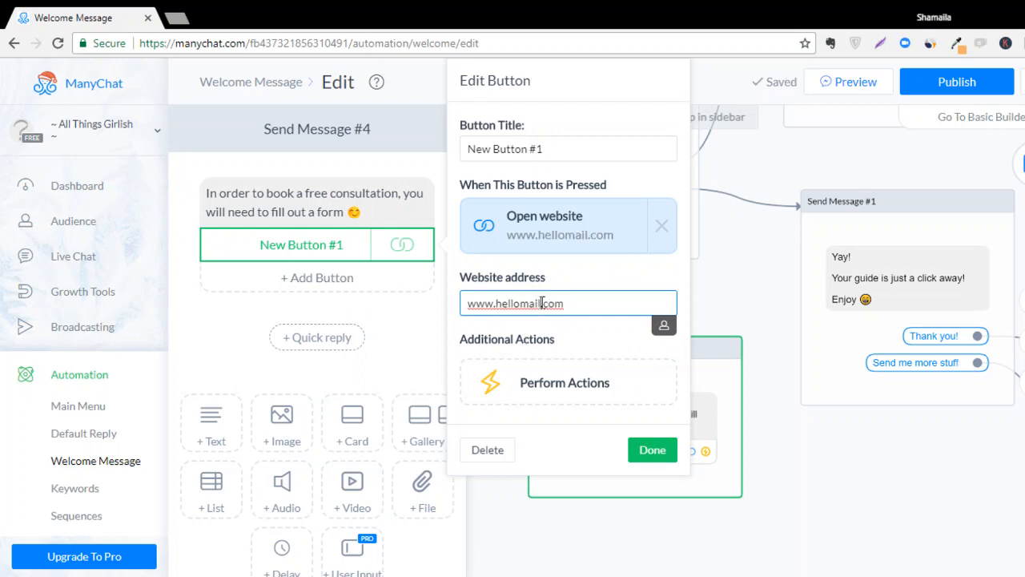
left_click(623, 303)
key("Left")
key("Left")
key("Left")
key("Left")
type("a")
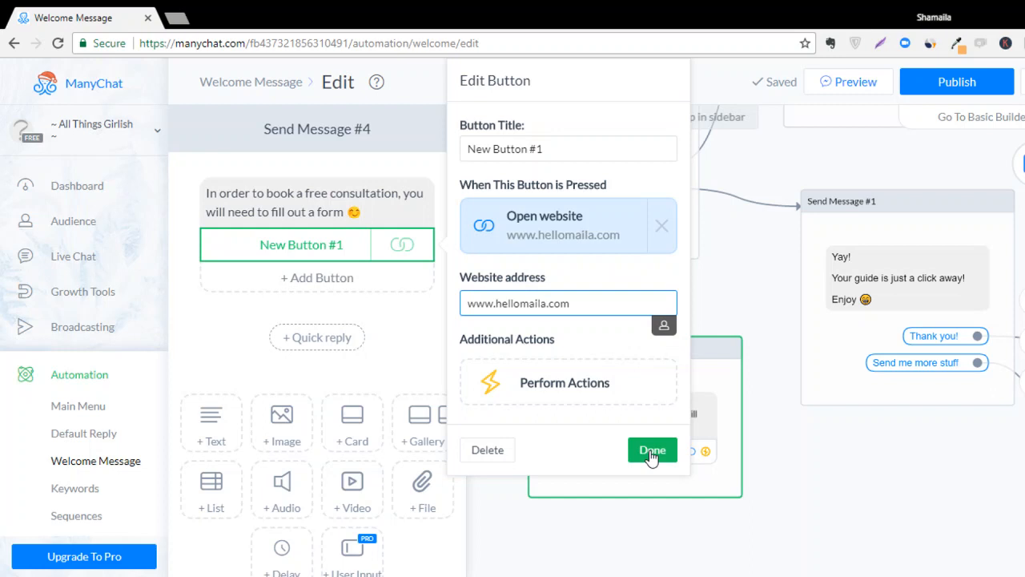
Title the new website button "Go to form" and save its settings.
left_click_drag(544, 148, 451, 144)
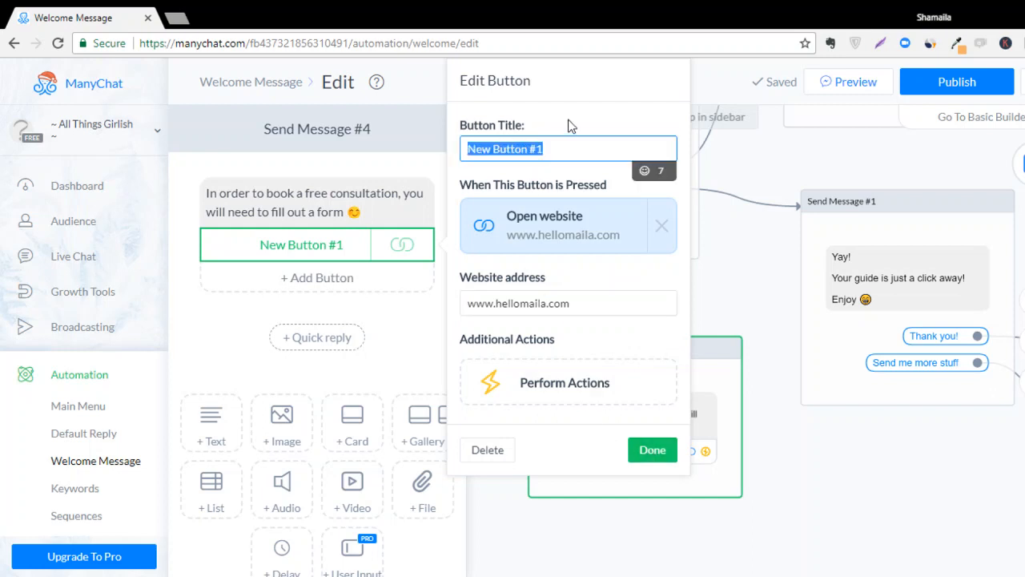
type("Boo")
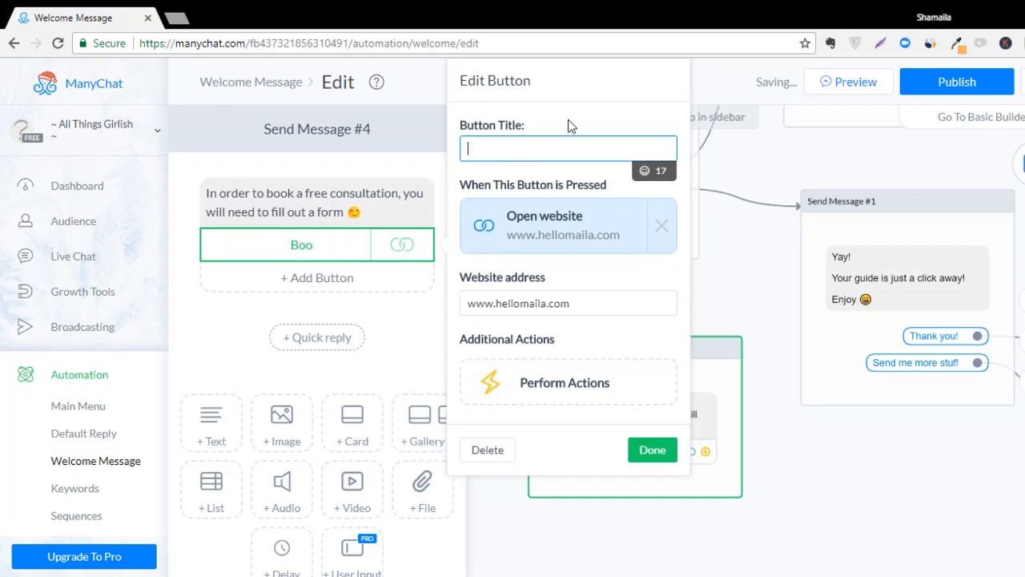
type("Go to form")
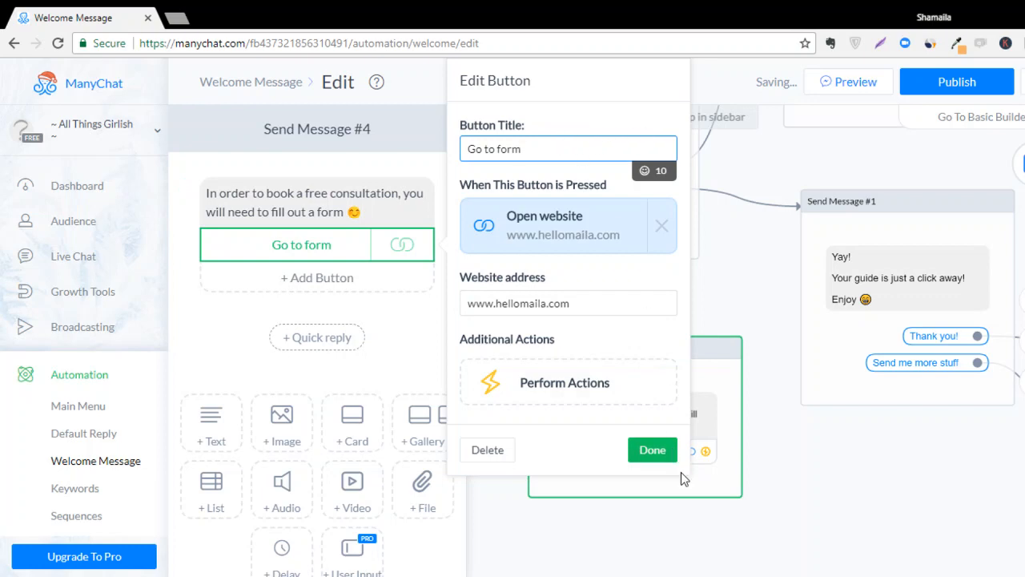
left_click(655, 452)
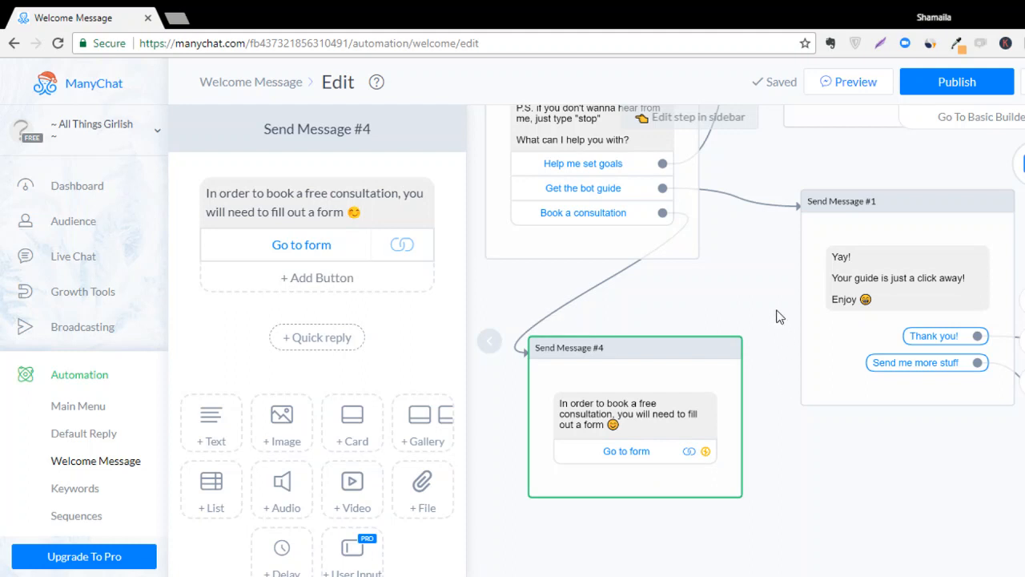
Review the flow from the Welcome Message to its linked messages and inspect the "Help me set goals" button's press action.
left_click_drag(758, 294, 748, 355)
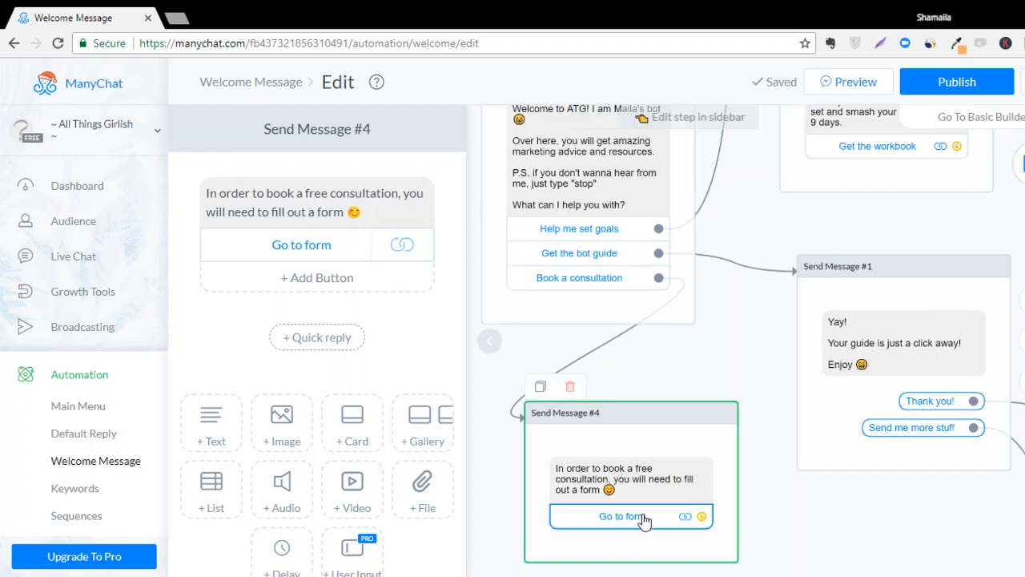
scroll(677, 339, "up", 3)
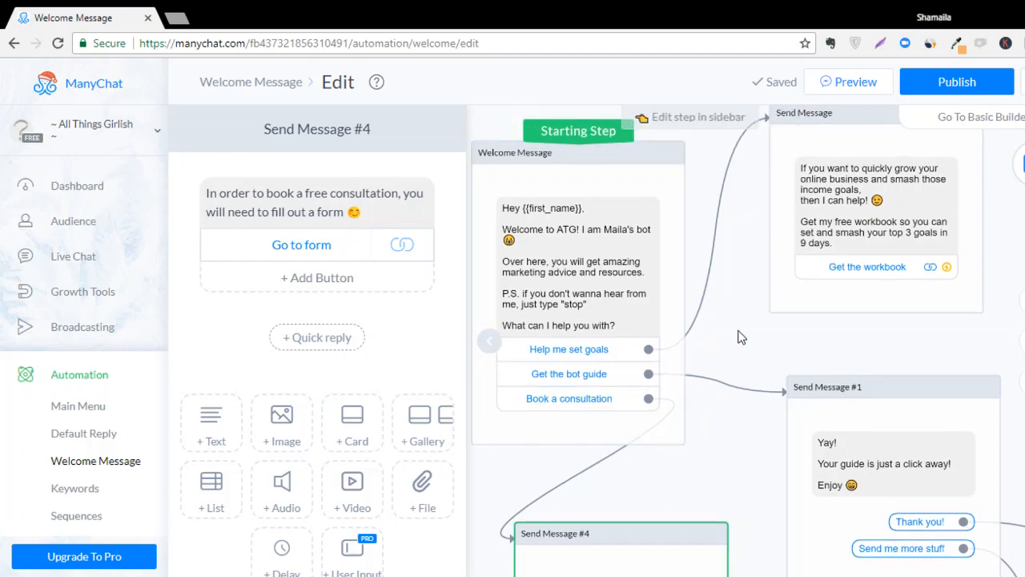
left_click(614, 355)
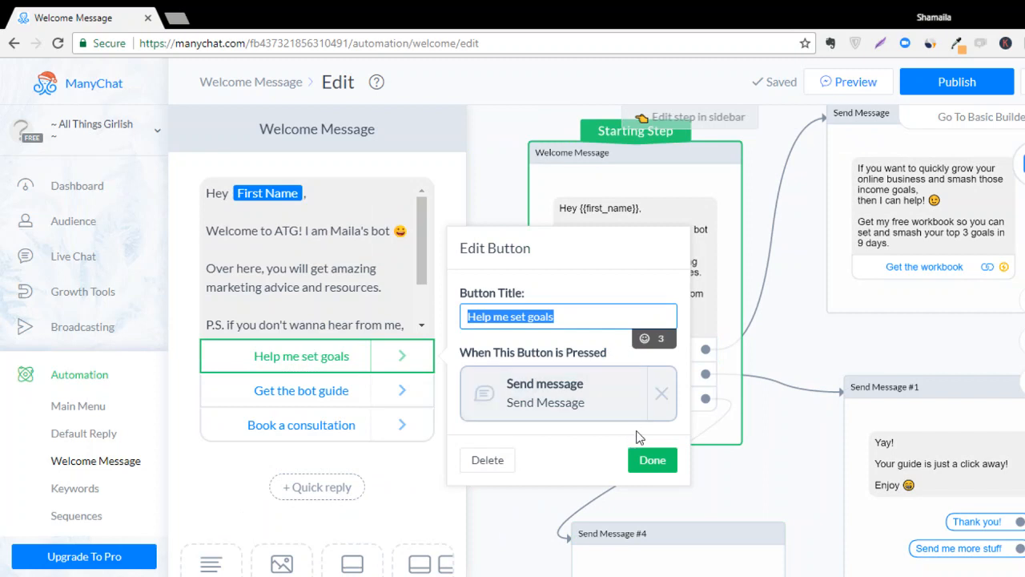
left_click(431, 302)
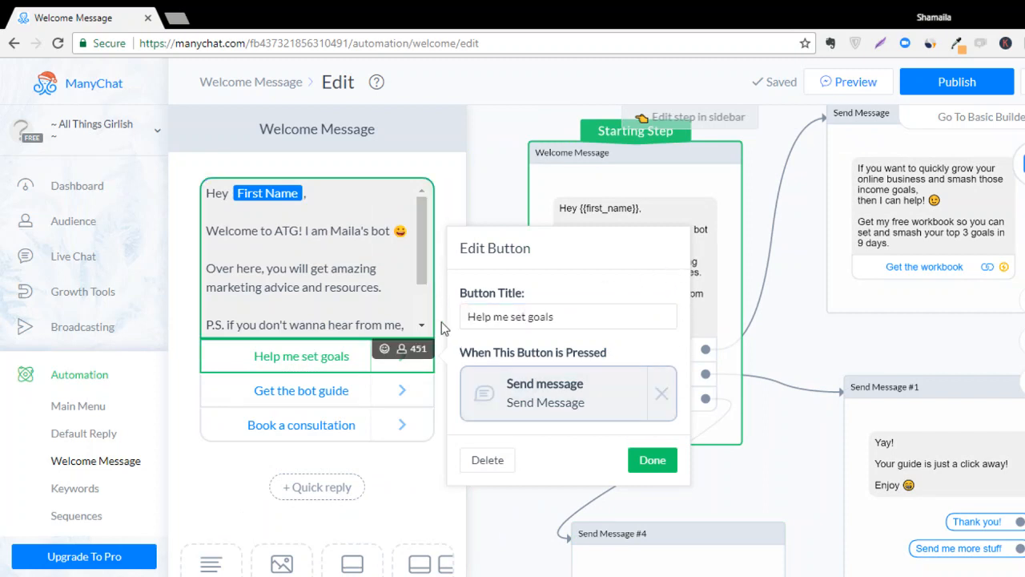
Close the "Help me set goals" button settings and examine the text of its linked workbook message.
left_click_drag(773, 322, 671, 349)
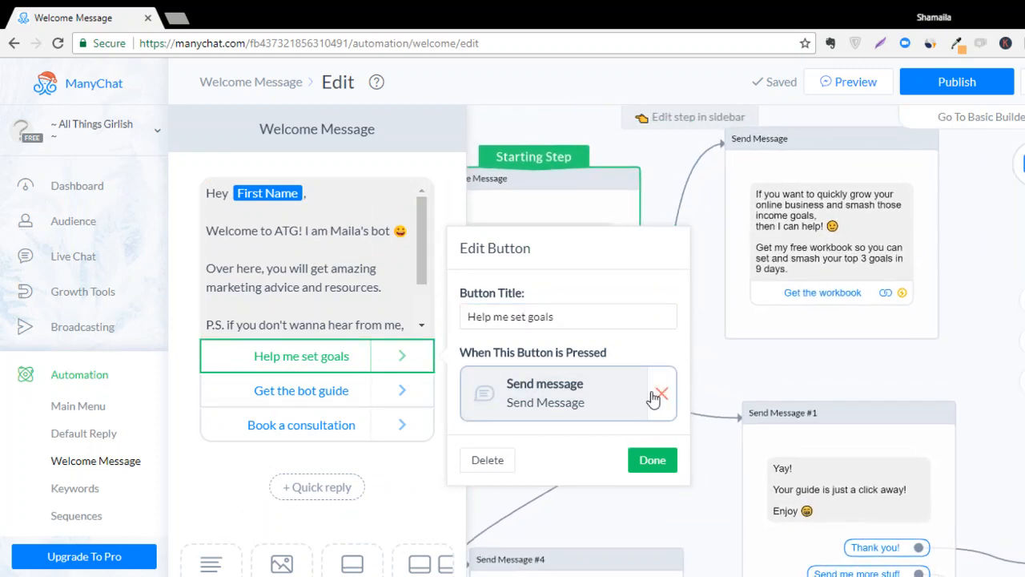
left_click(659, 463)
left_click(802, 230)
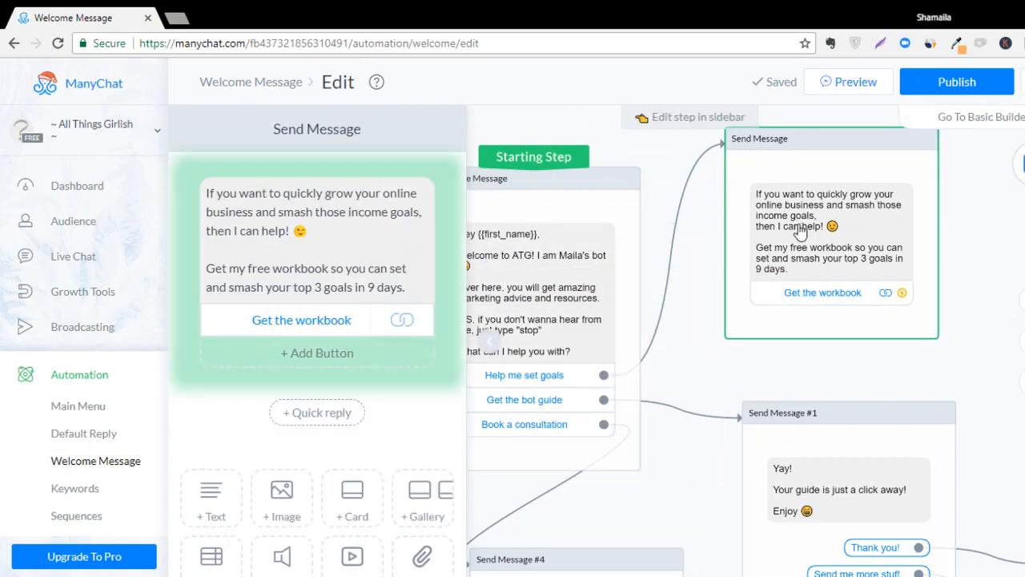
left_click(286, 231)
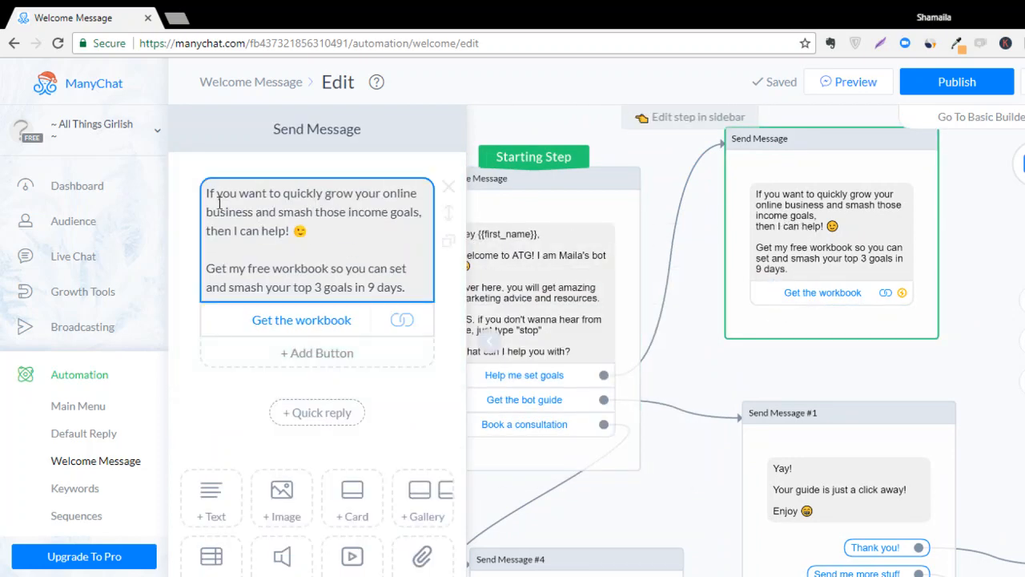
left_click_drag(207, 193, 412, 295)
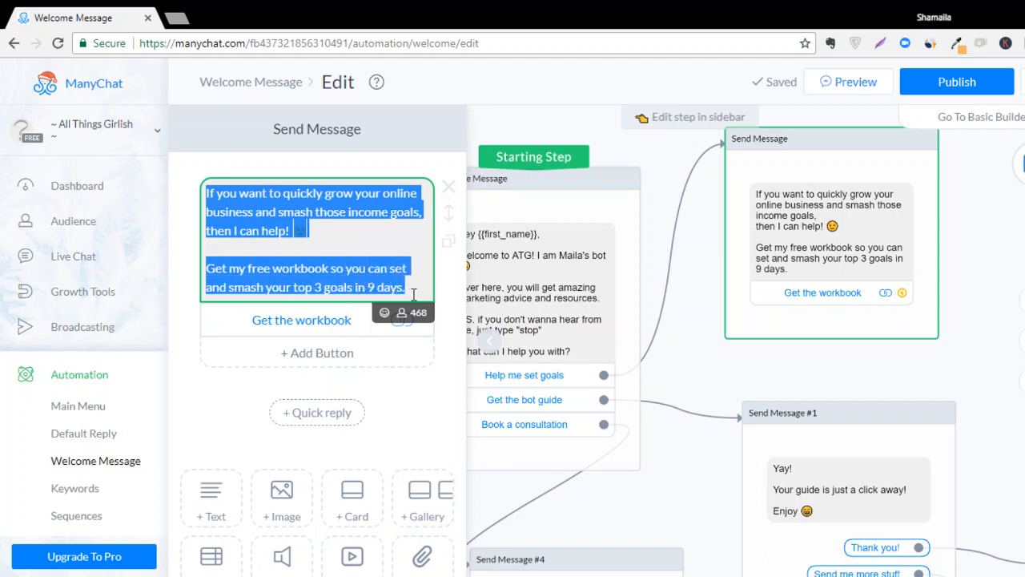
left_click(411, 395)
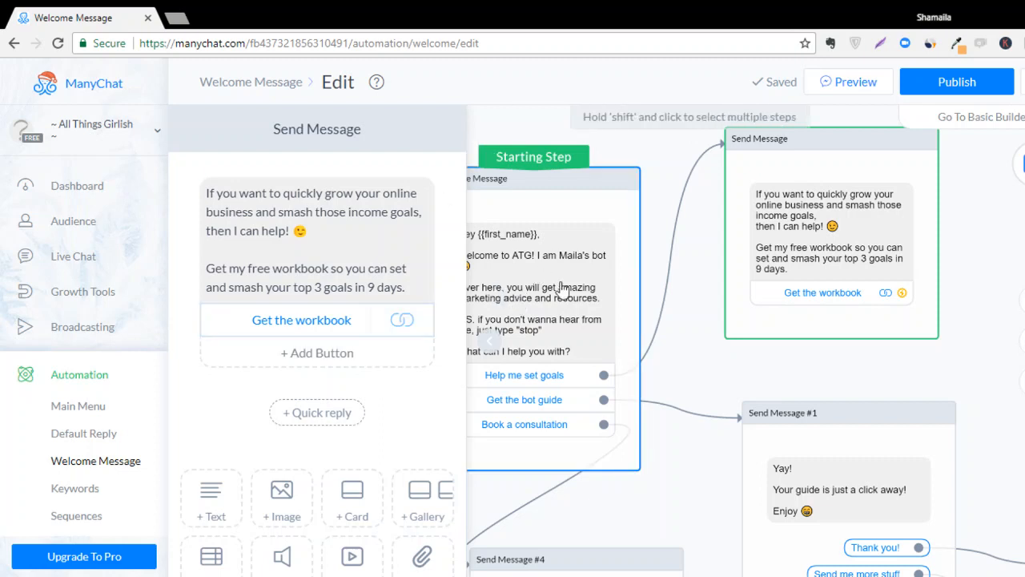
Inspect the "Get the workbook" button's title, press action and website address, and close its settings.
left_click(290, 330)
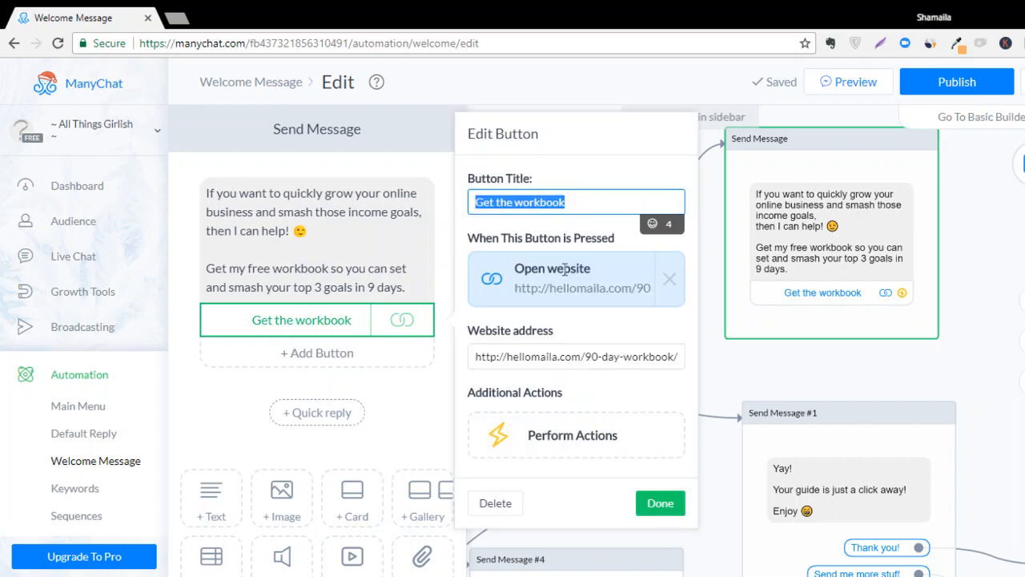
left_click(517, 294)
left_click(472, 362)
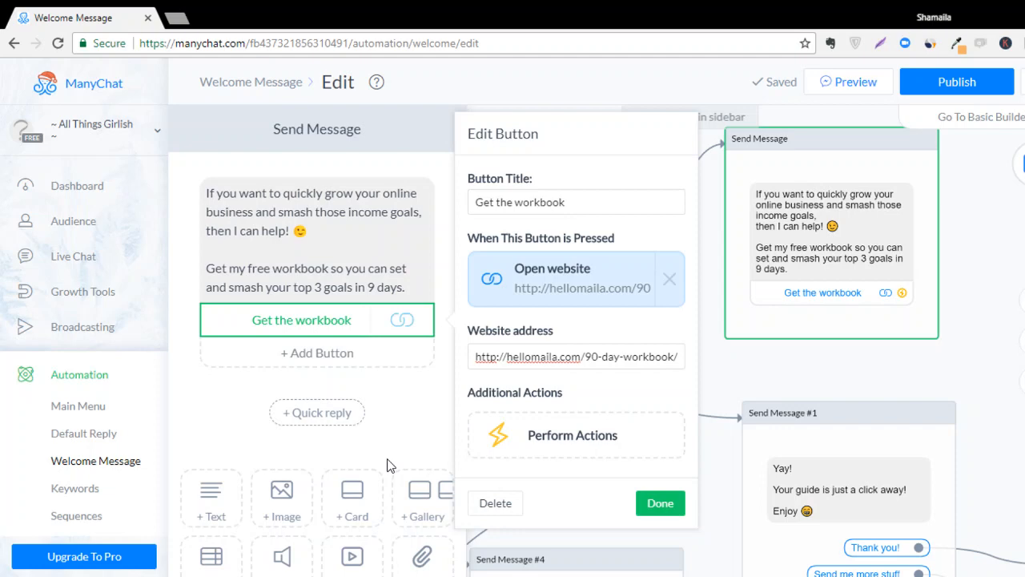
left_click(649, 503)
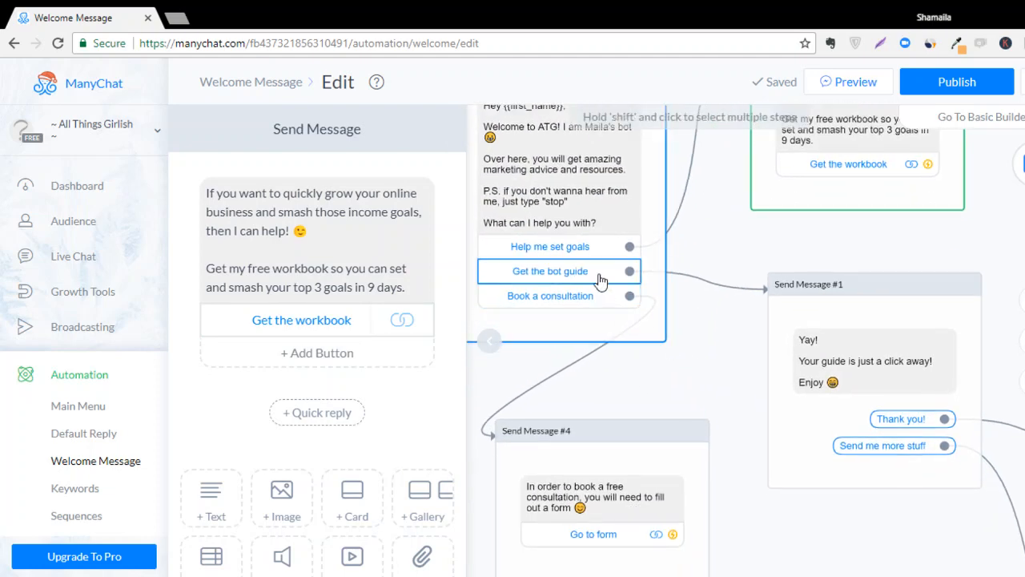
Inspect the "Get the bot guide" button's press action and examine its linked reply, Send Message #1.
left_click(552, 268)
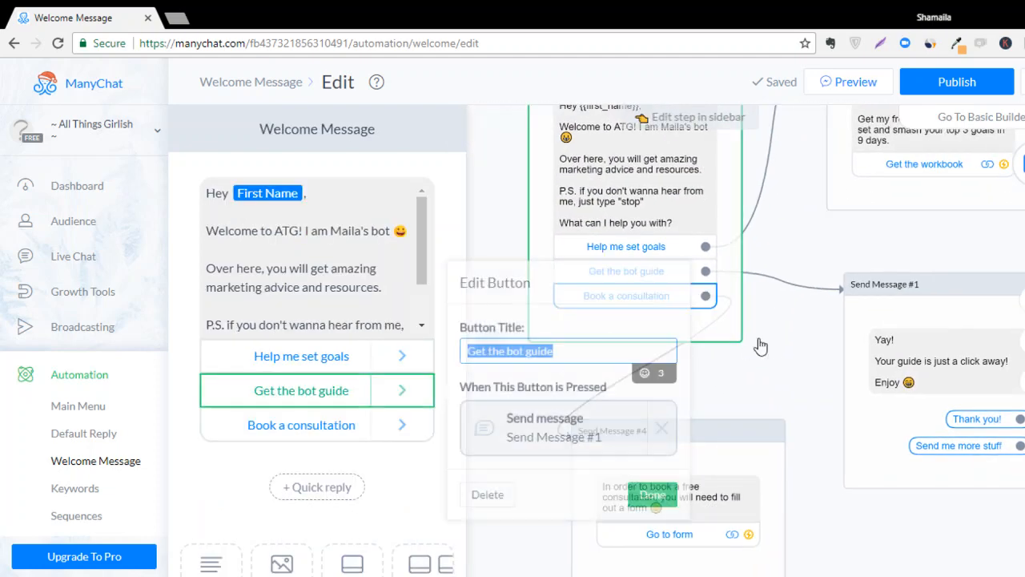
left_click(781, 394)
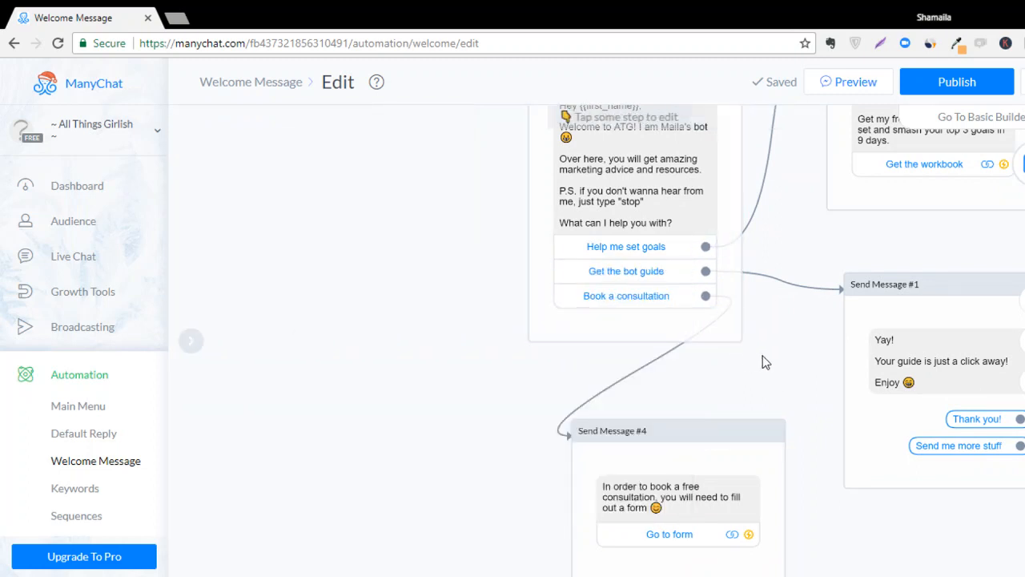
left_click_drag(770, 360, 408, 308)
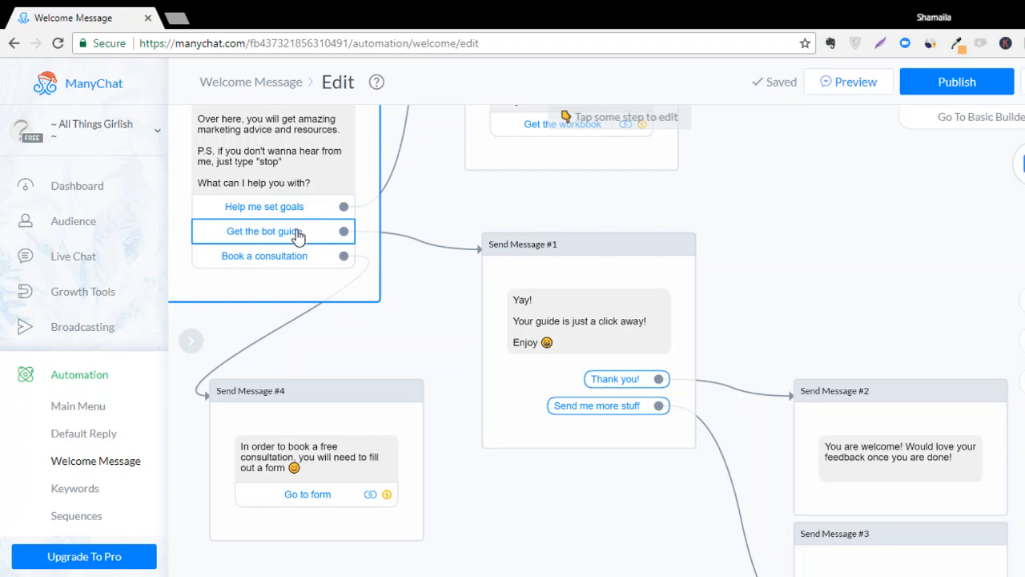
left_click(652, 297)
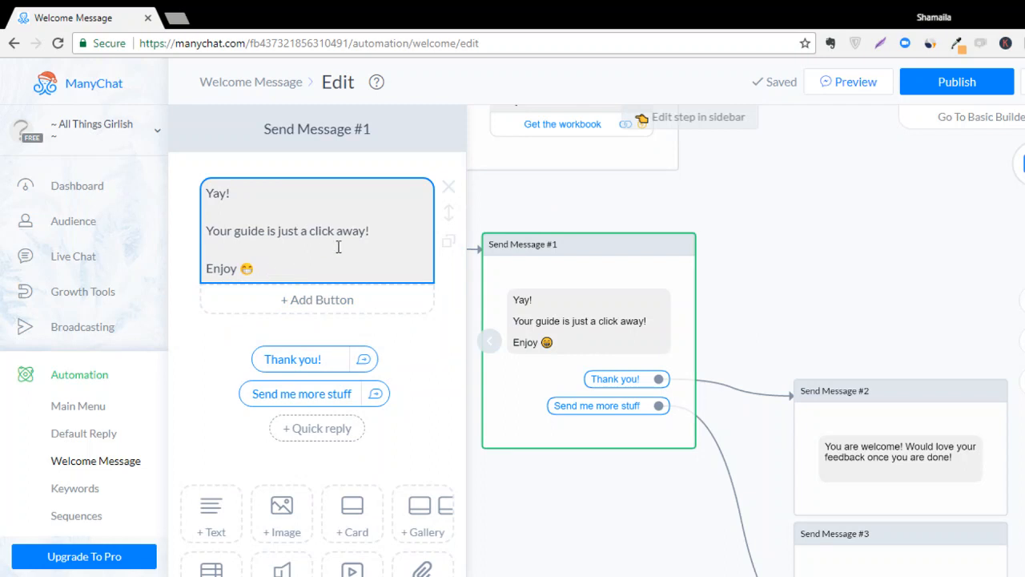
Add a second button below "Get the workbook" in the workbook message, leaving its title and action at their defaults.
left_click_drag(586, 199, 699, 387)
left_click(721, 281)
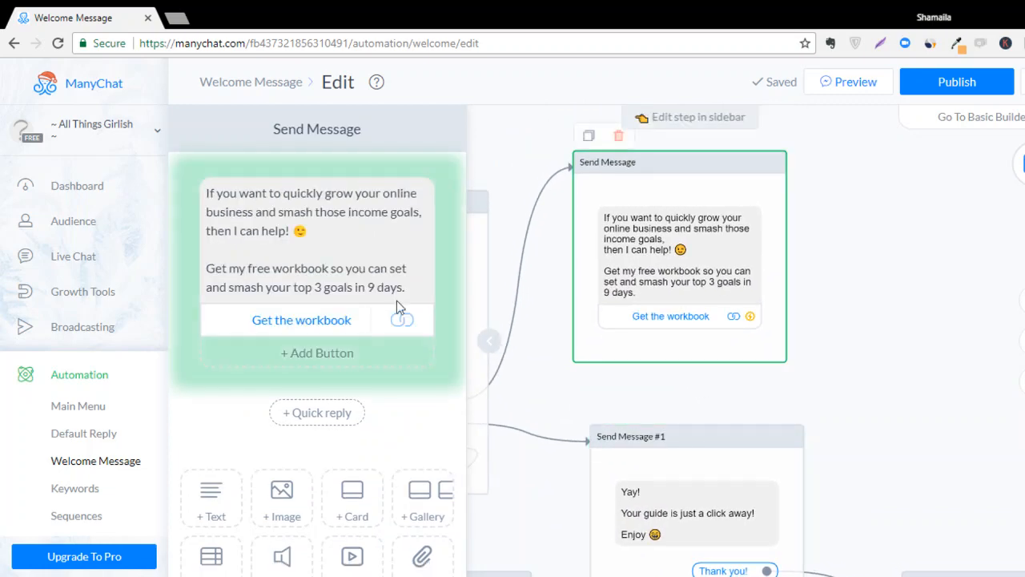
left_click(335, 352)
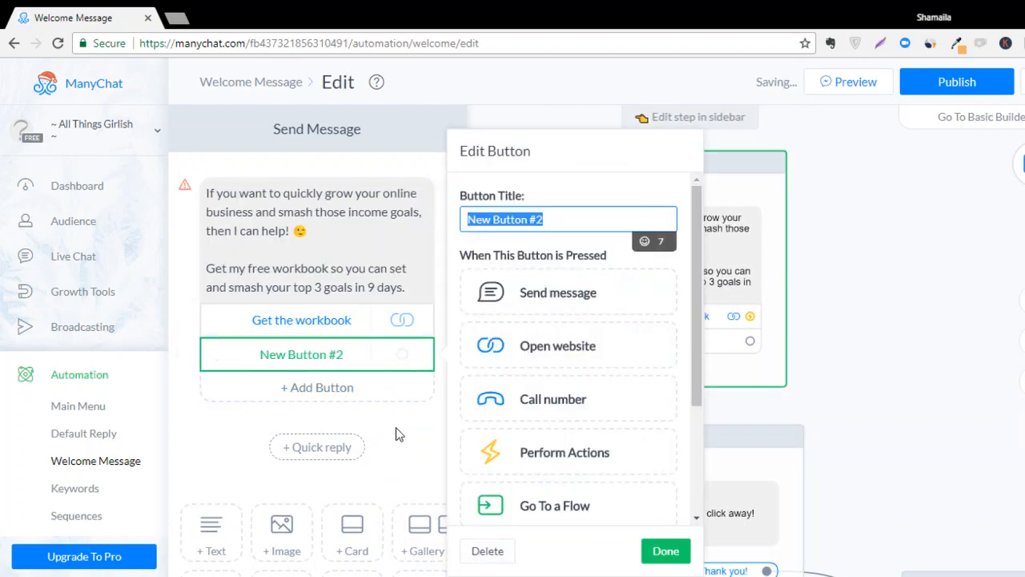
left_click(395, 433)
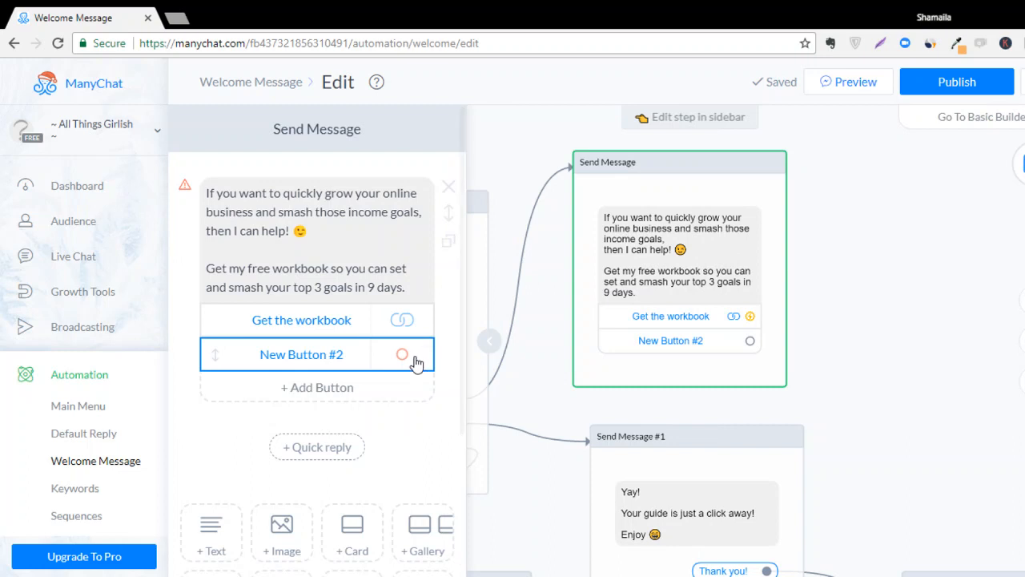
left_click_drag(476, 387, 552, 356)
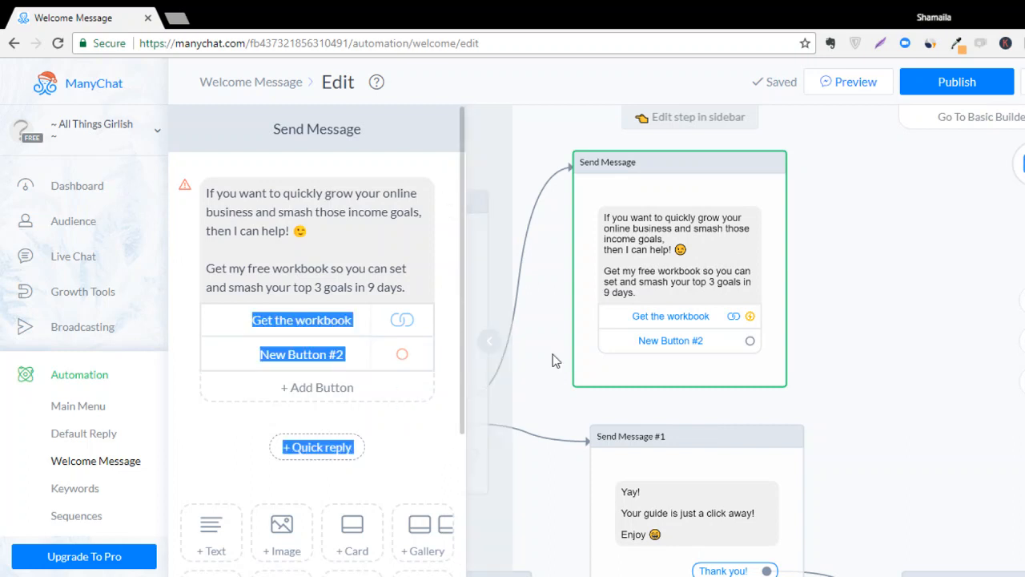
Add a button below the Send Message #1 text that opens a website, and title it "Download guide".
left_click(621, 467)
left_click(405, 362)
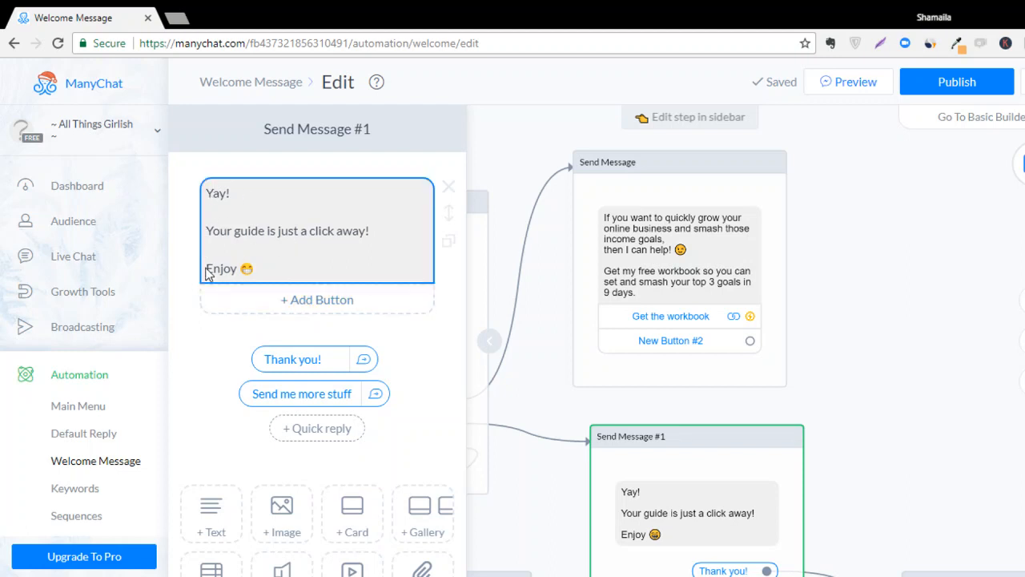
left_click(332, 308)
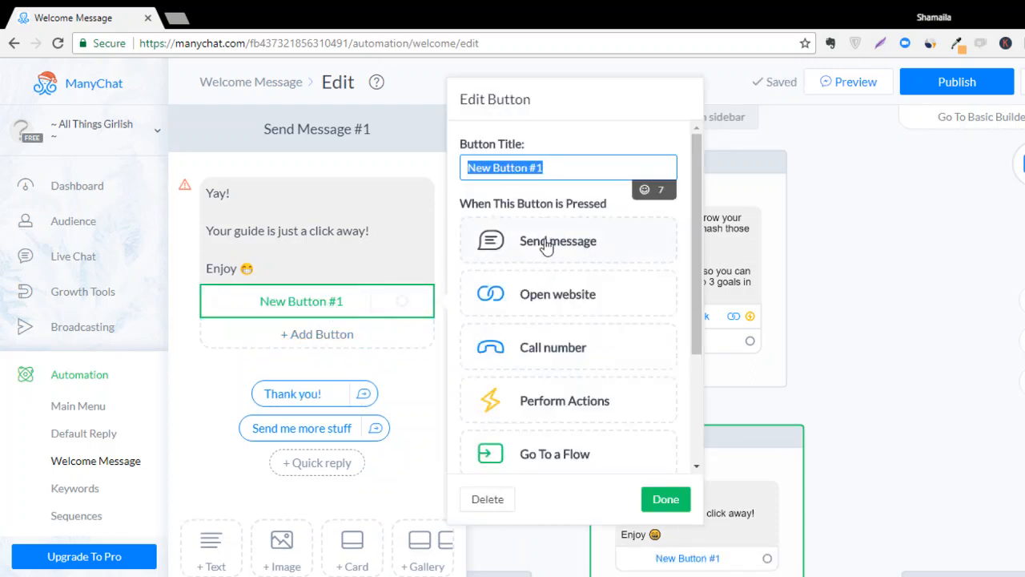
left_click(547, 294)
left_click_drag(556, 183, 463, 183)
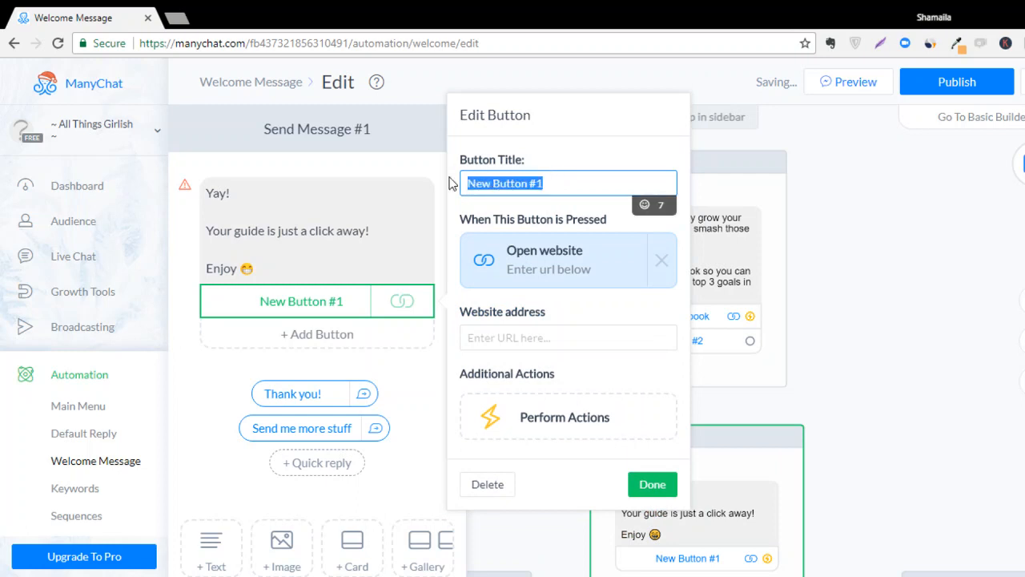
type("Dawnload guide")
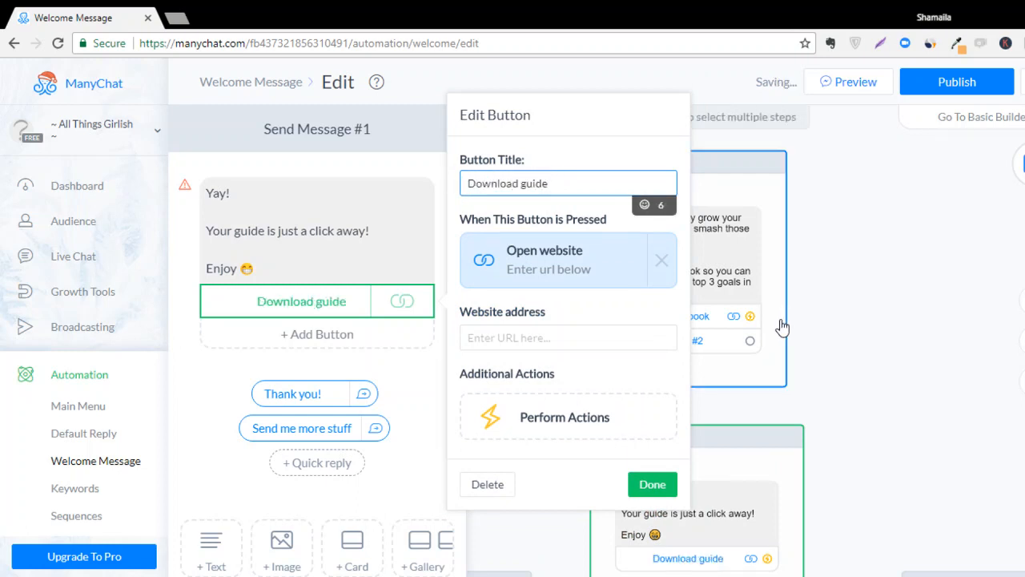
left_click(606, 345)
type("ww.")
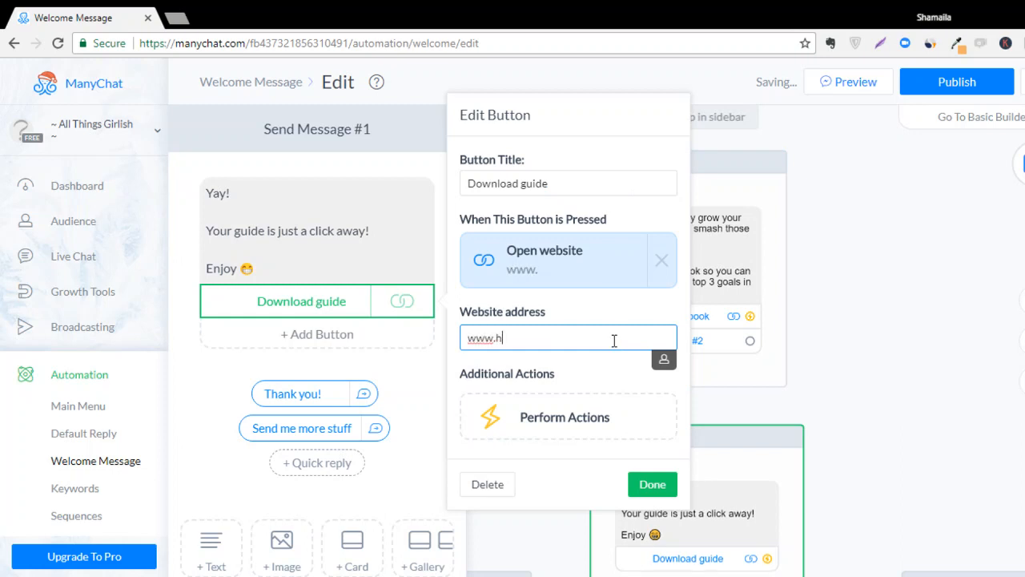
type("hellomaila.c")
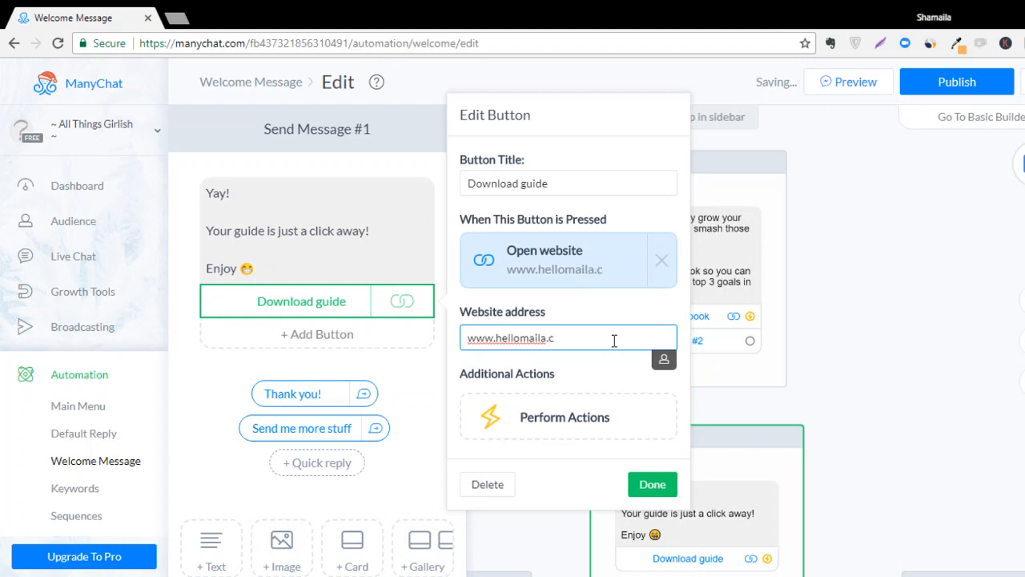
left_click(653, 484)
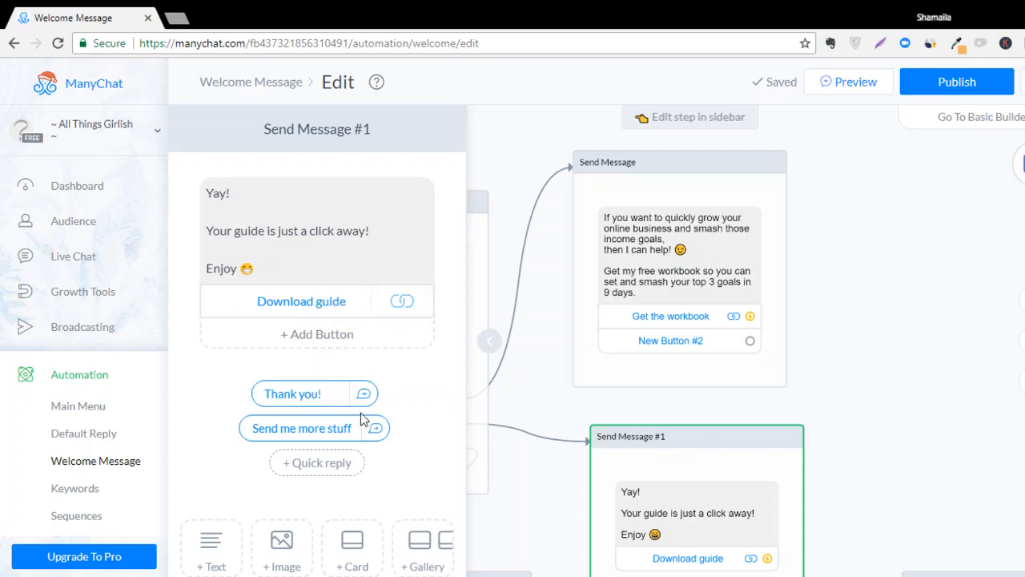
Delete the "Thank you!" quick reply from Send Message #1.
scroll(313, 425, "down", 2)
scroll(763, 420, "down", 3)
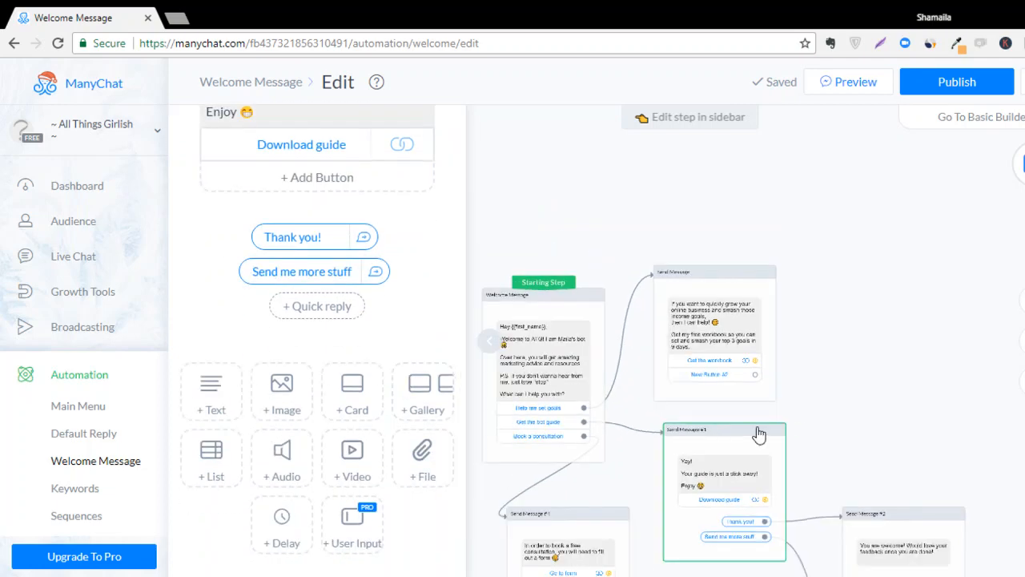
scroll(838, 406, "down", 4)
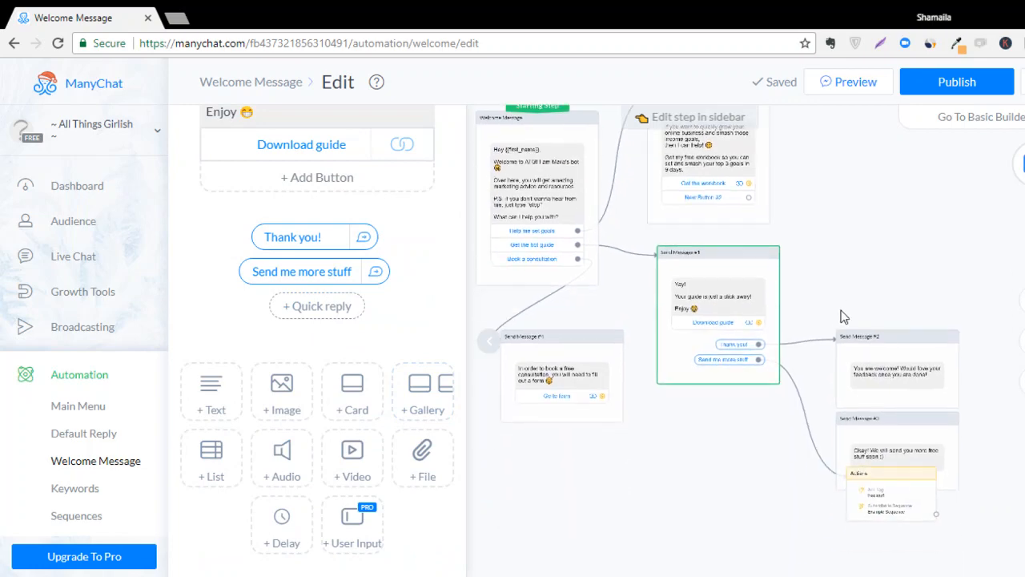
left_click(825, 318)
left_click(1024, 340)
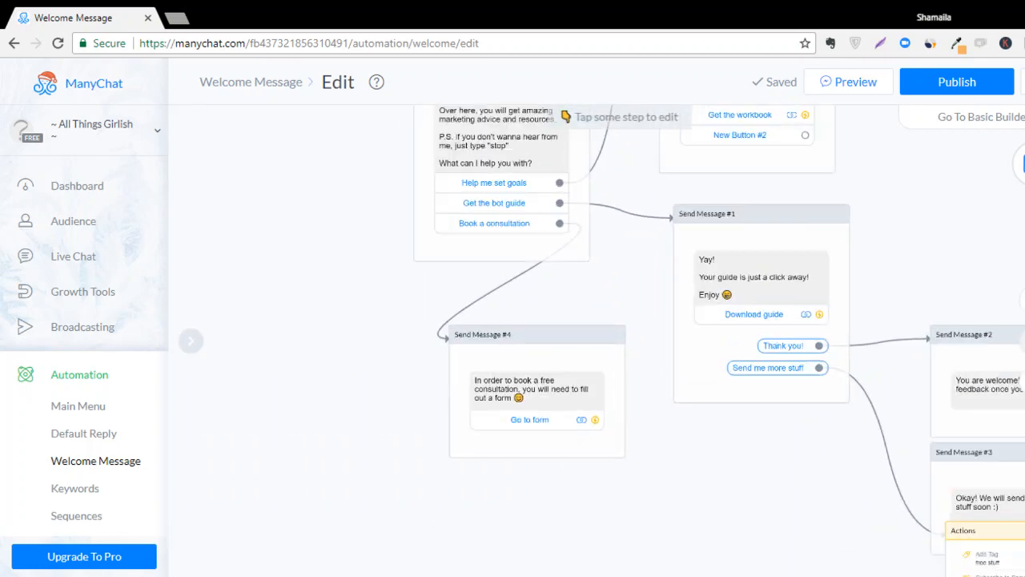
left_click_drag(847, 462, 573, 446)
left_click(506, 226)
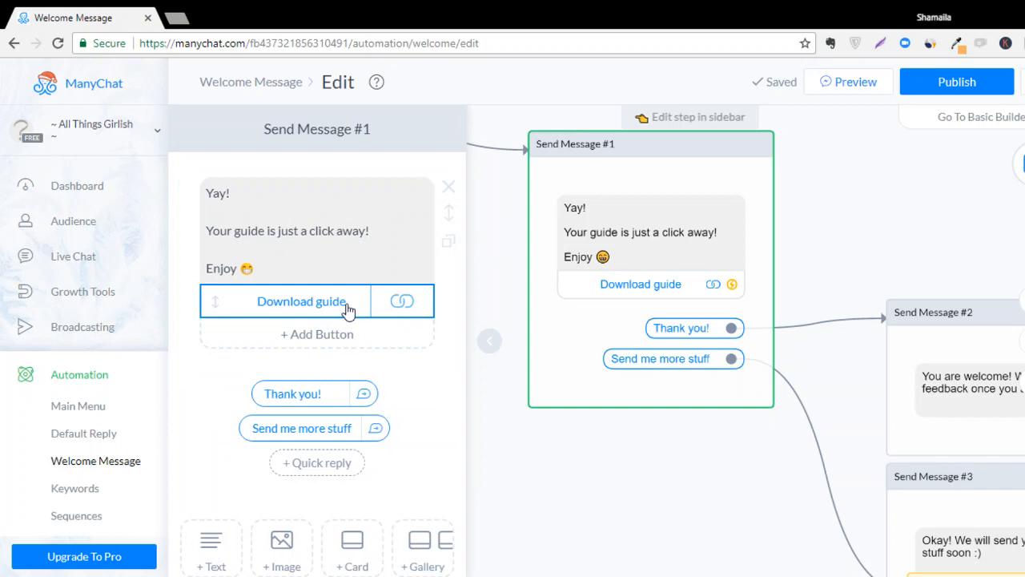
left_click(319, 403)
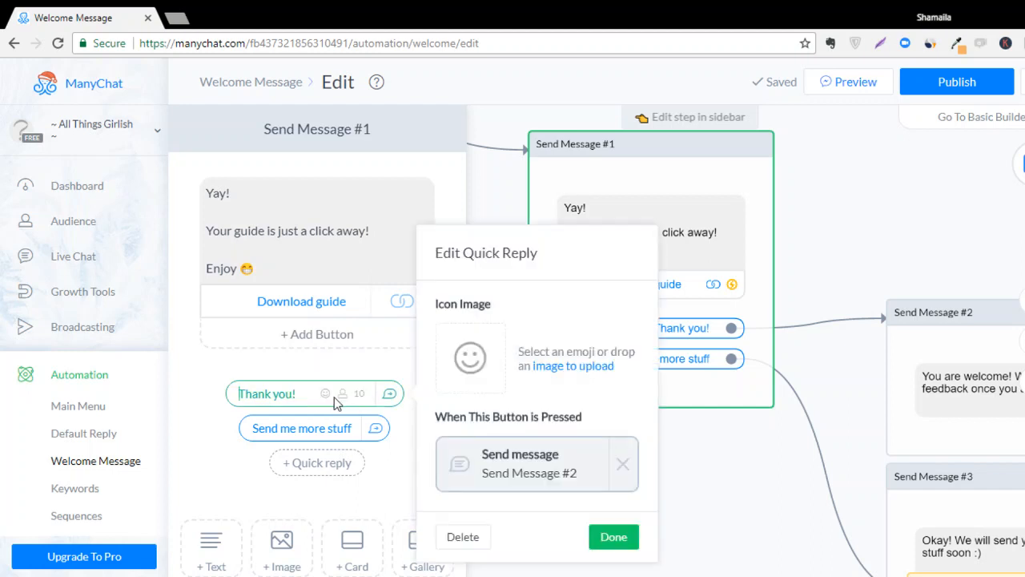
left_click(469, 541)
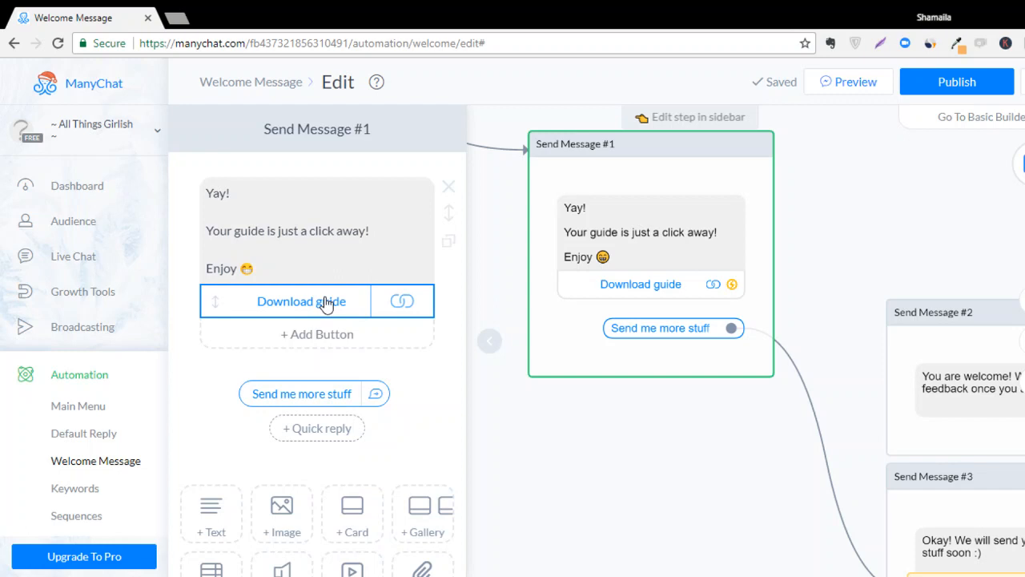
Inspect the "Send me more stuff" quick reply's press action and examine the linked actions and the Send Message #3 text.
left_click(340, 394)
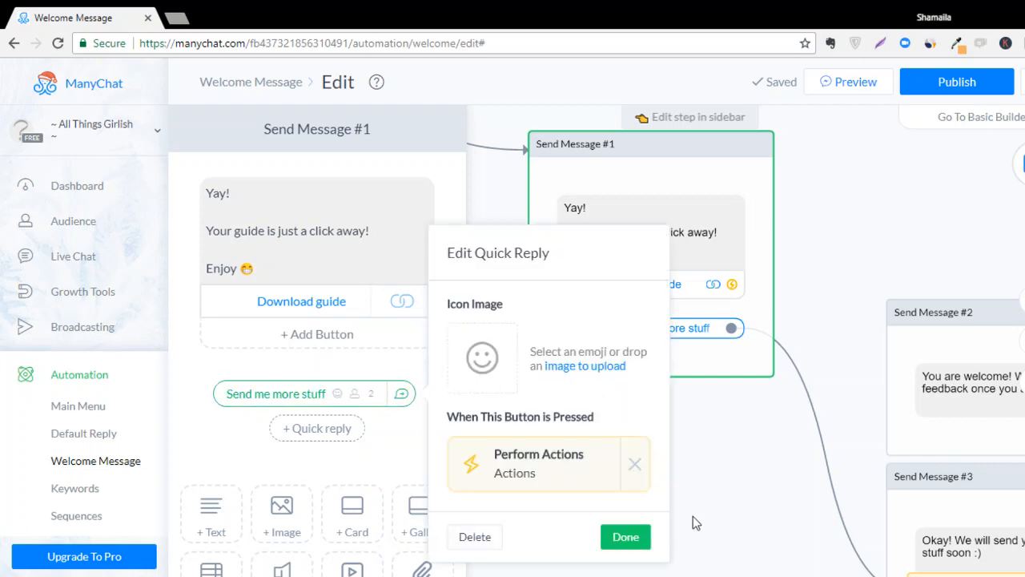
left_click(647, 549)
left_click_drag(785, 496, 607, 293)
left_click(821, 305)
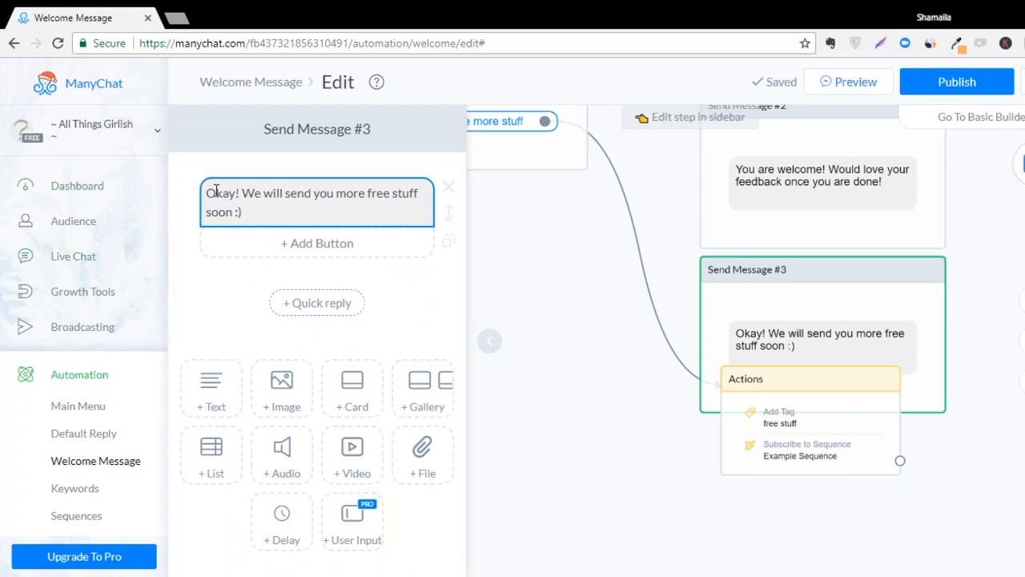
left_click(272, 214)
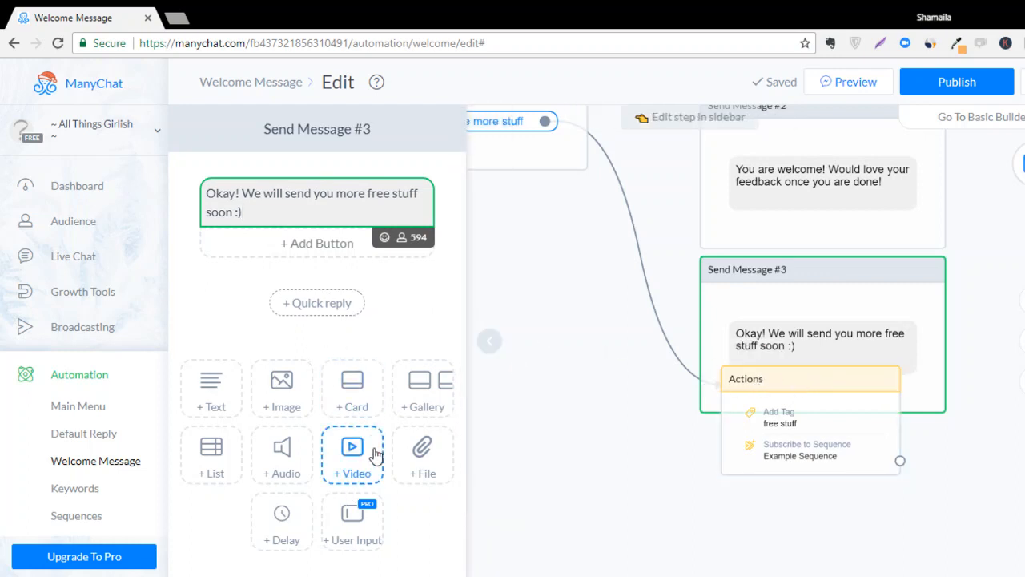
Add a button to Send Message #3 that performs actions, and bring up the action types available for its new actions step.
scroll(355, 451, "down", 2)
scroll(373, 449, "up", 2)
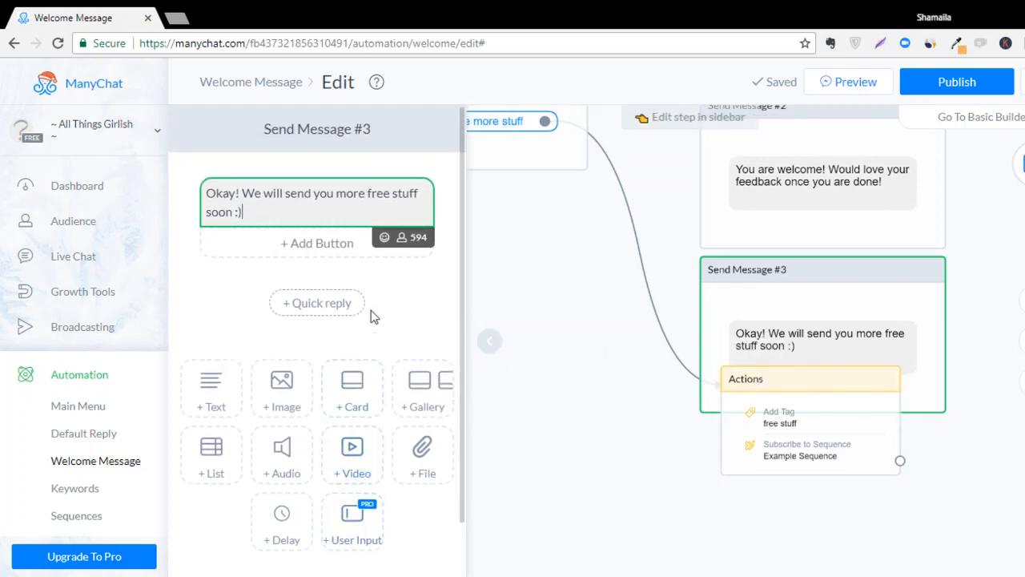
left_click(346, 249)
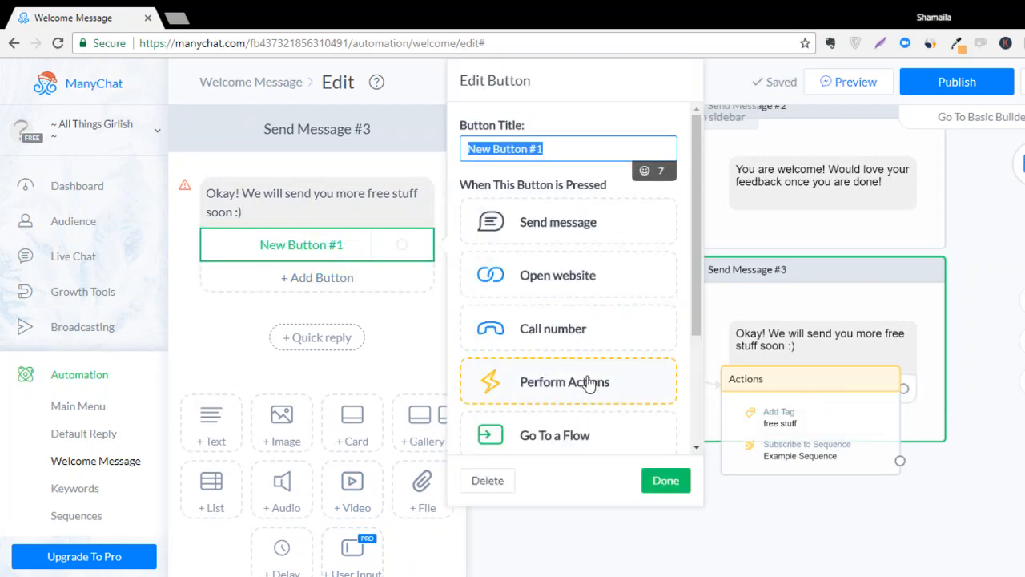
scroll(589, 384, "down", 2)
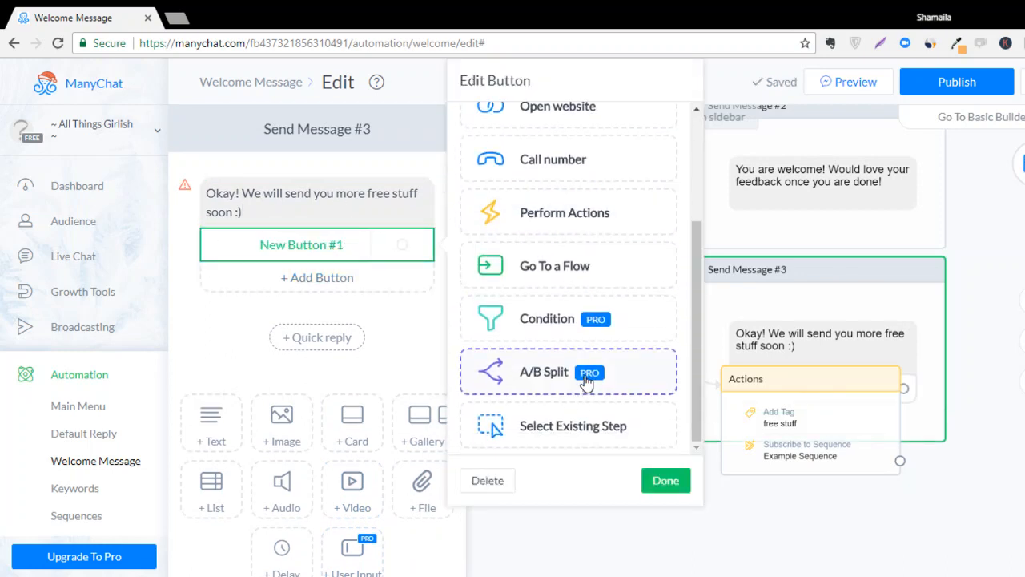
left_click(553, 213)
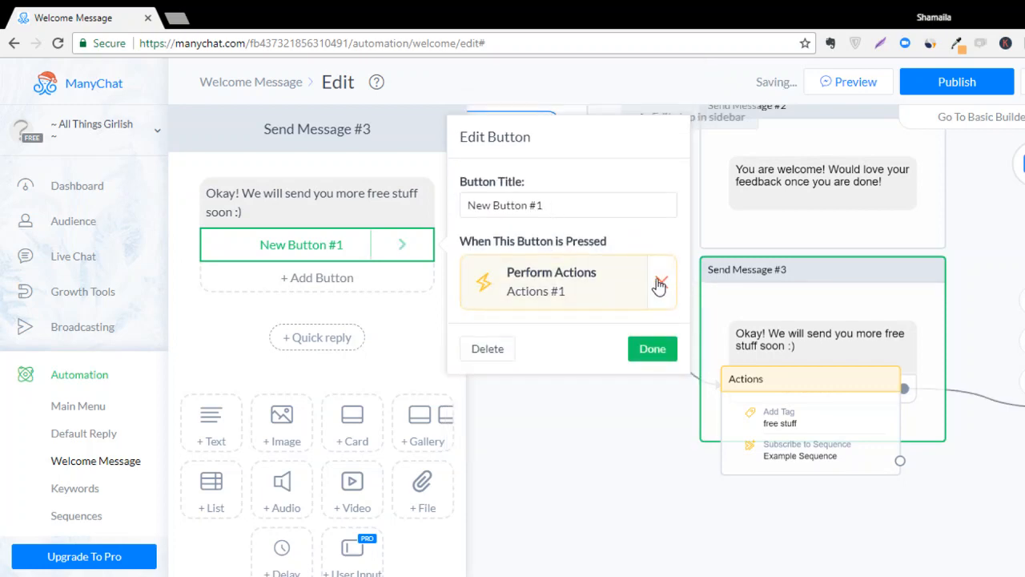
left_click(604, 290)
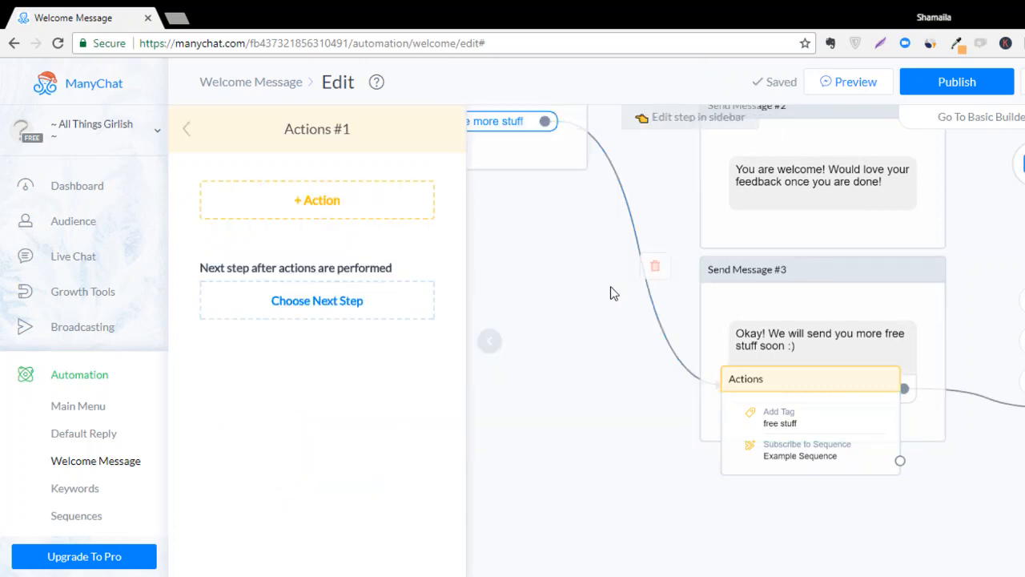
left_click(330, 198)
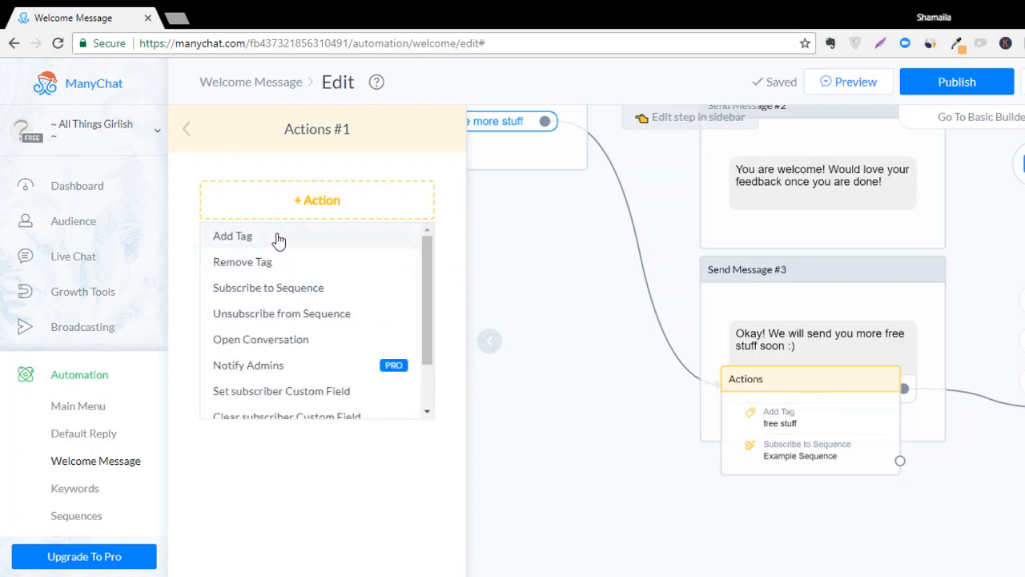
Open the Actions step linked to the "Send me more stuff" quick reply and examine its tag and sequence settings.
left_click(798, 425)
left_click(308, 229)
left_click(304, 183)
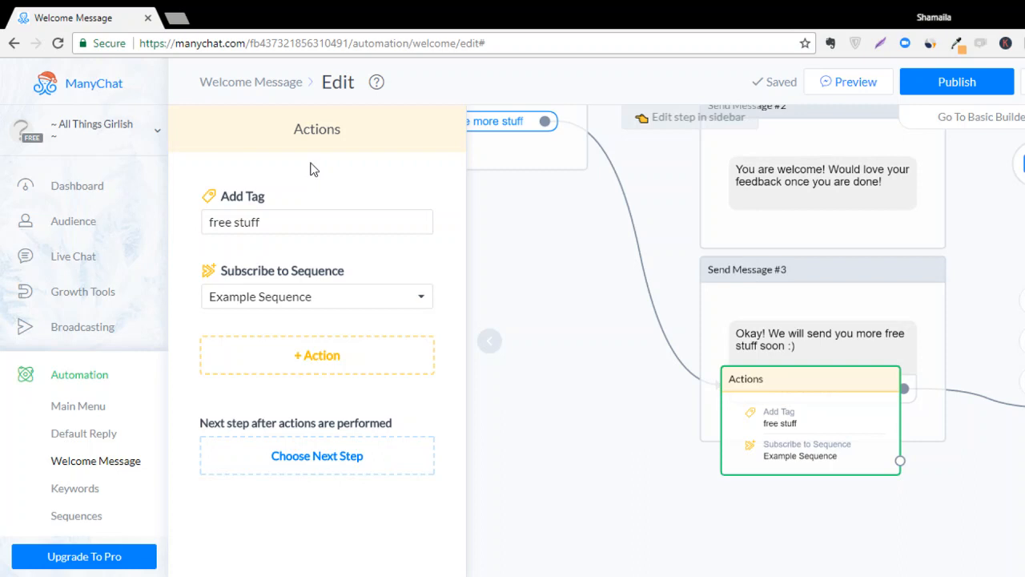
left_click(298, 227)
left_click(254, 151)
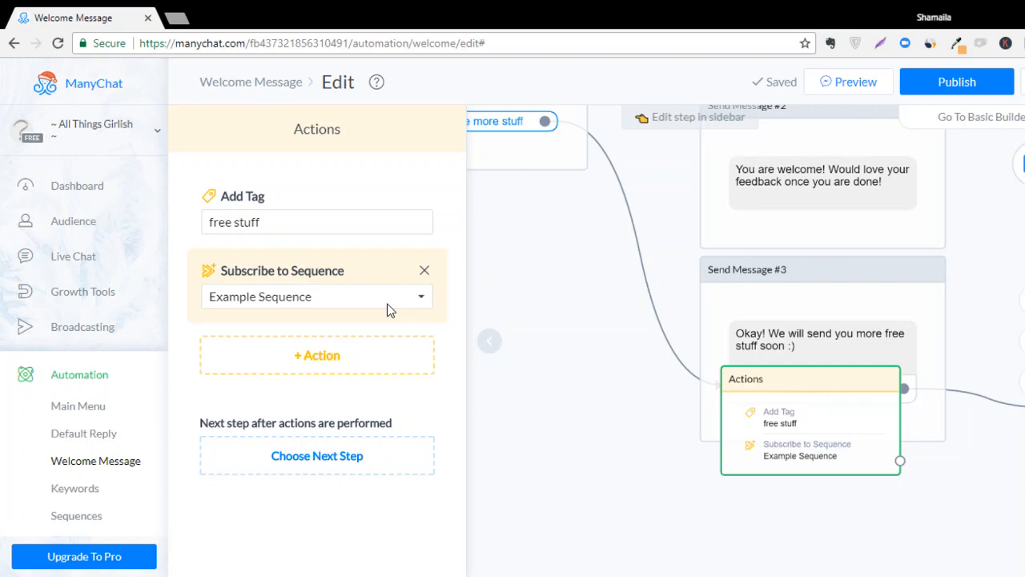
left_click(326, 359)
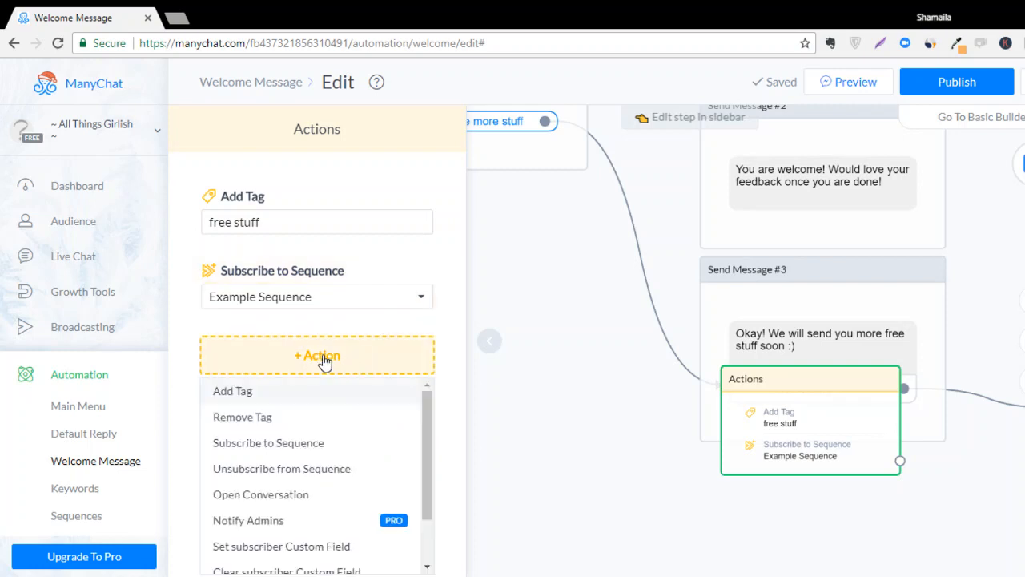
left_click(364, 442)
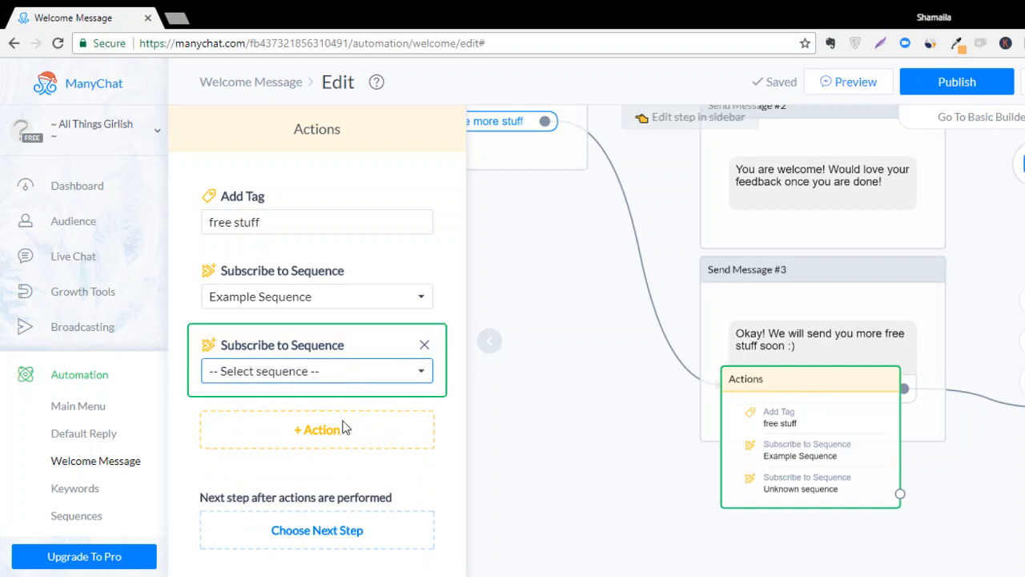
left_click(421, 344)
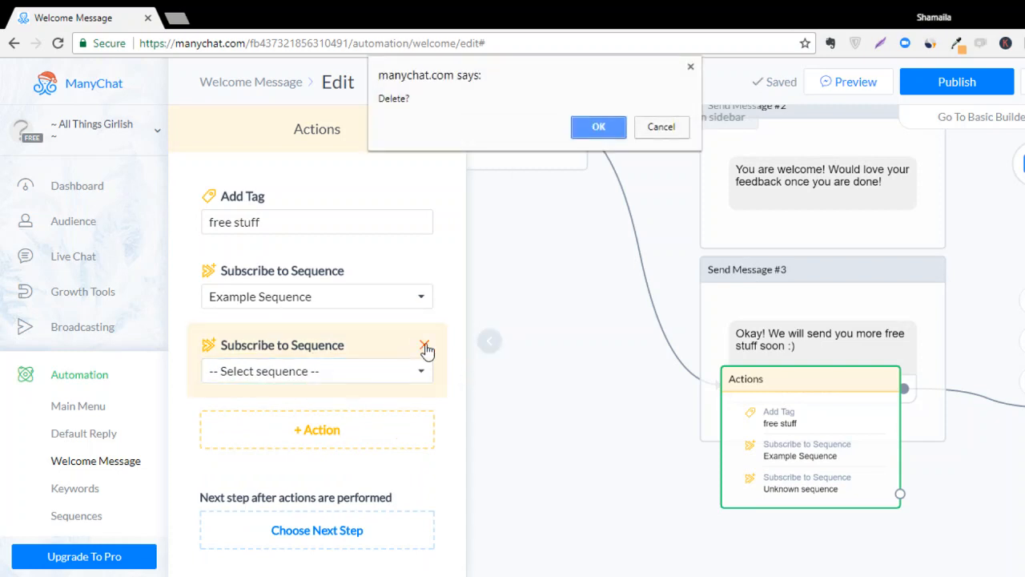
left_click(600, 130)
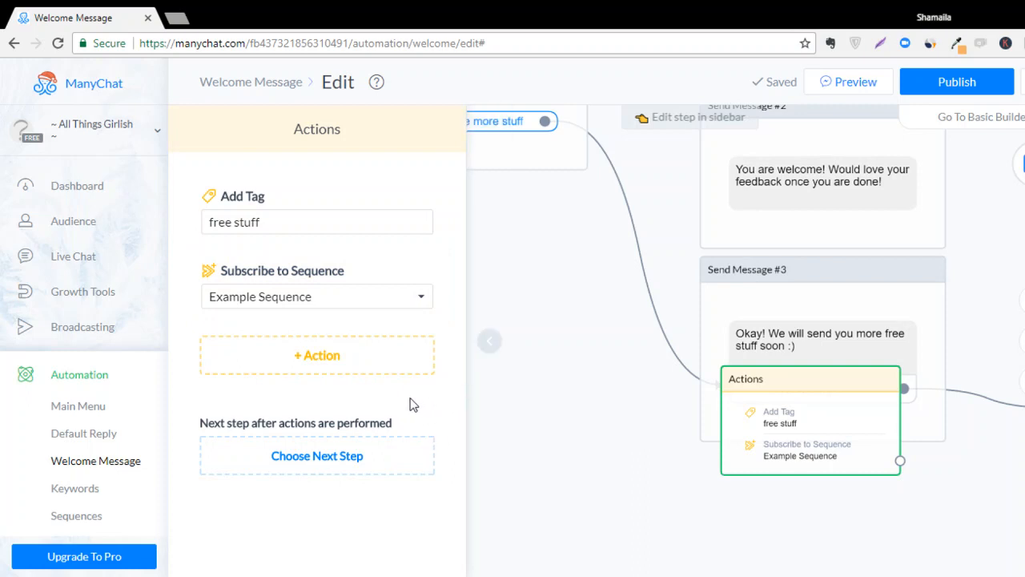
Check the tag suggestions and the sequence selection in the Actions step that adds the "free stuff" tag.
left_click(351, 230)
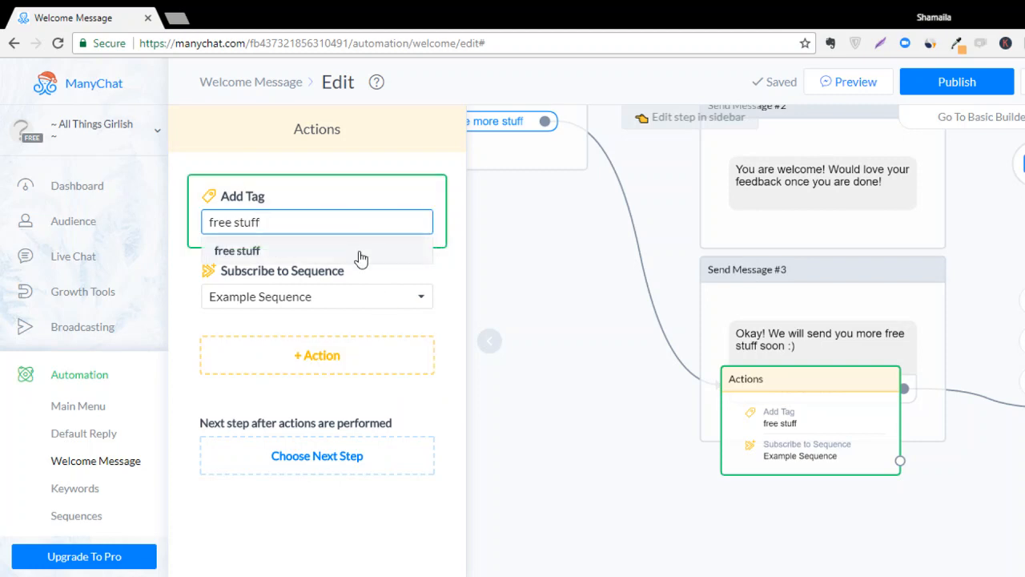
left_click(415, 168)
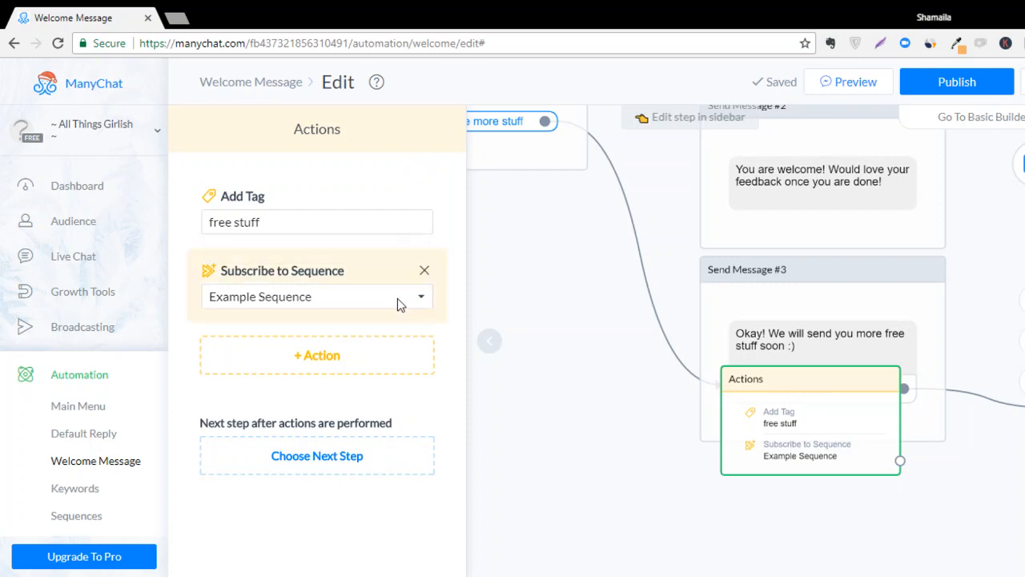
left_click(397, 298)
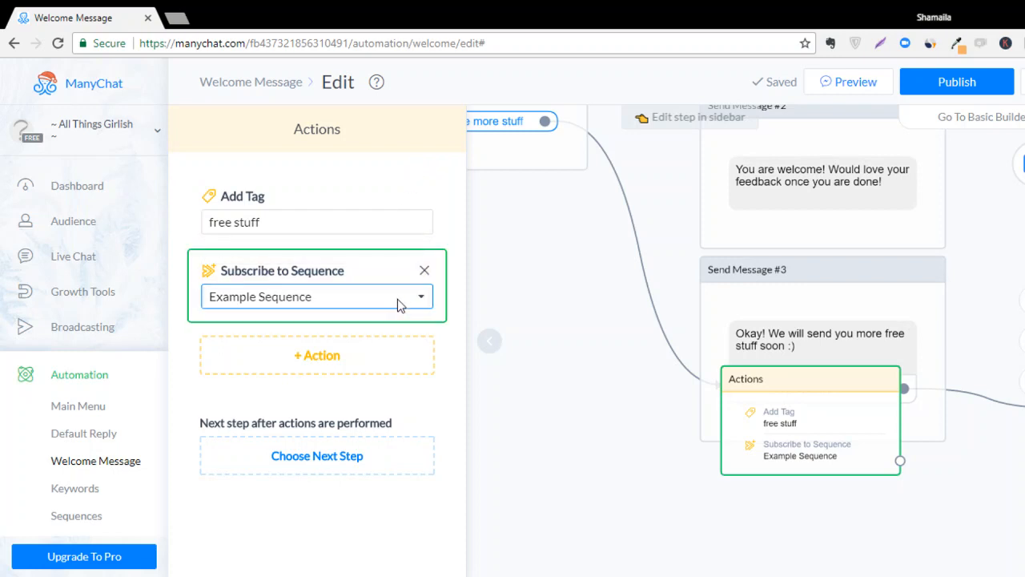
left_click(432, 503)
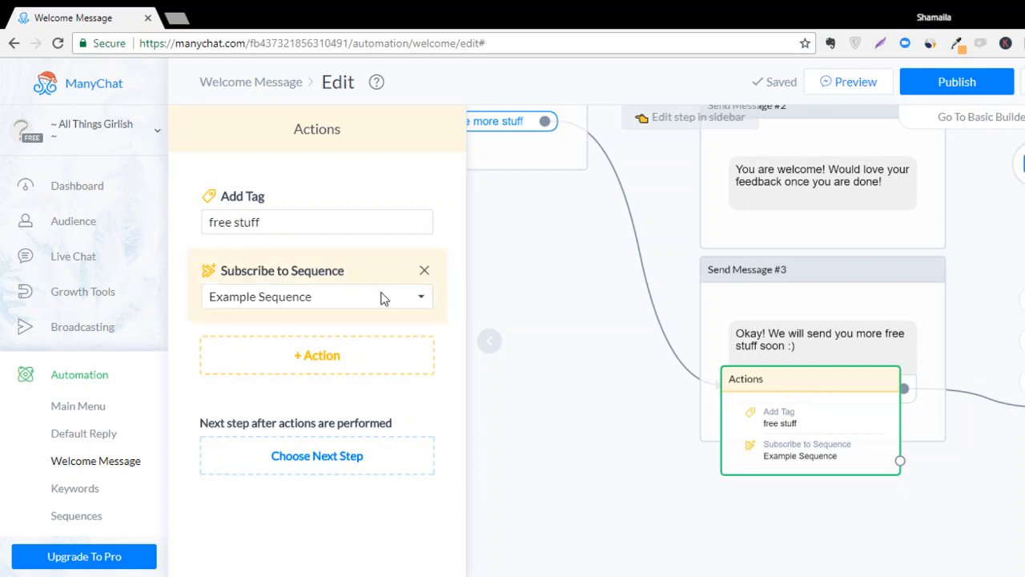
left_click_drag(602, 369, 753, 550)
key("ctrl+shift+c")
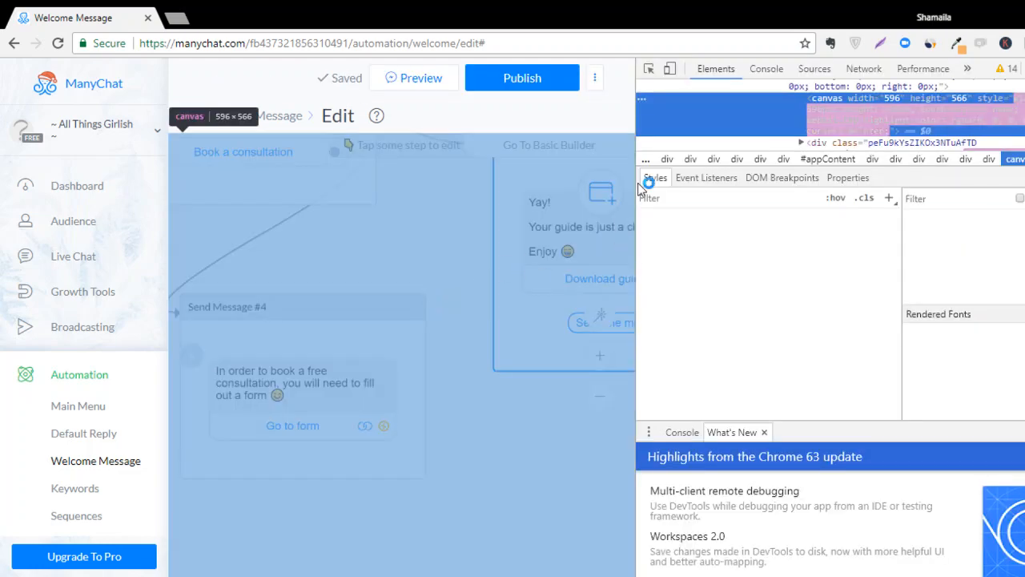
key("F12")
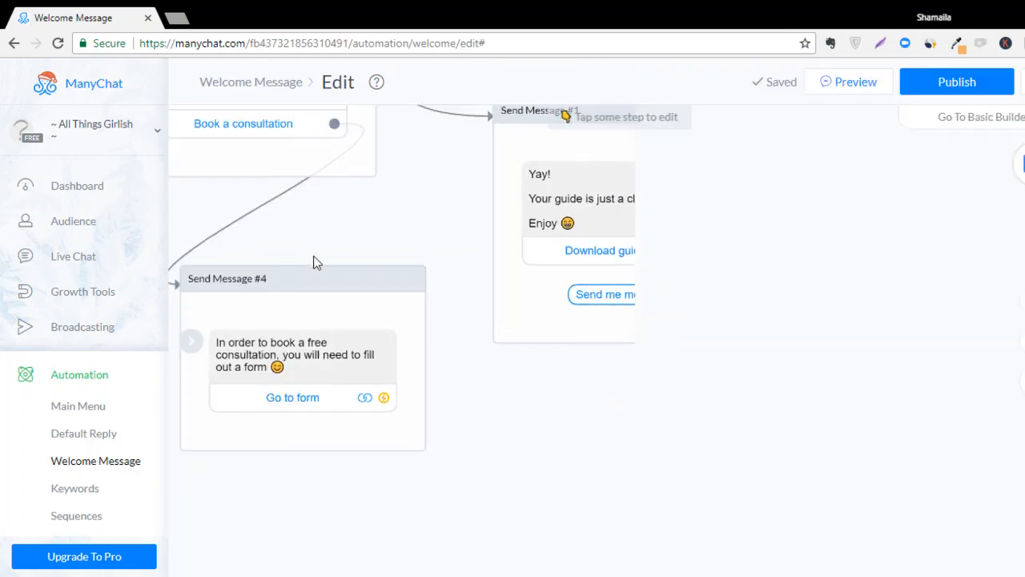
Examine the whole flow, from the Welcome Message and its three buttons through the linked messages and action steps.
left_click_drag(403, 230, 726, 544)
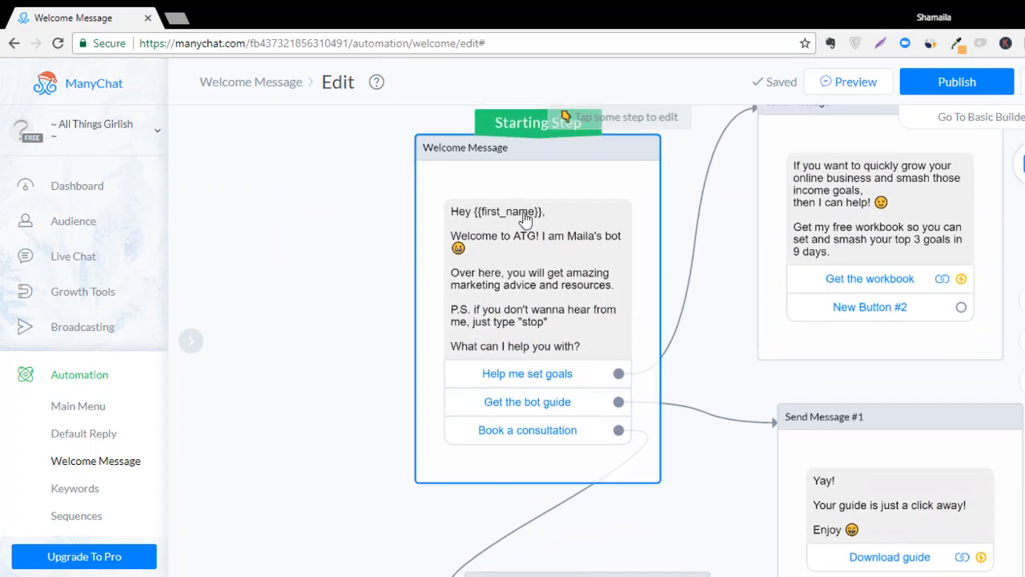
left_click_drag(324, 286, 223, 166)
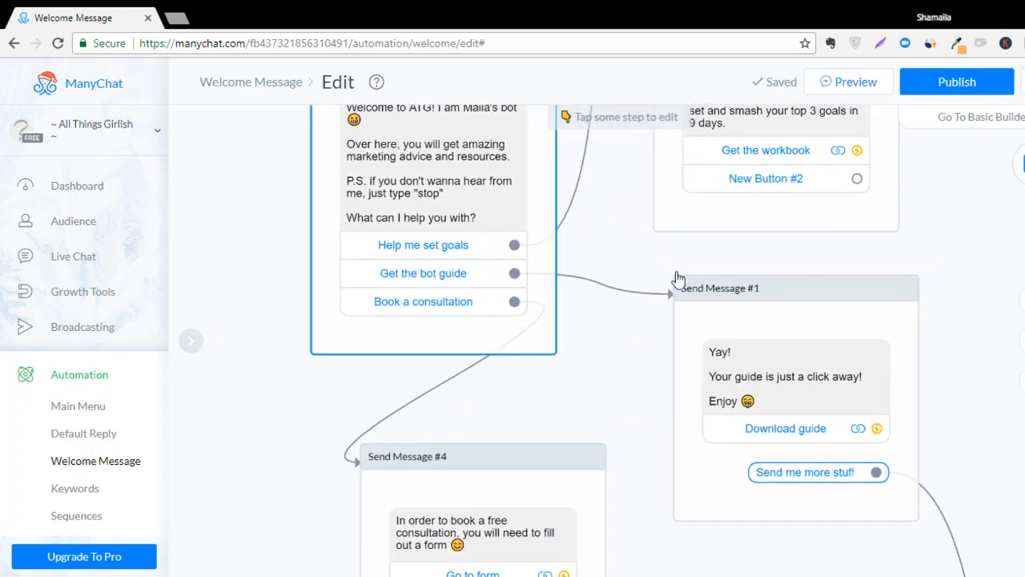
scroll(588, 224, "down", 5)
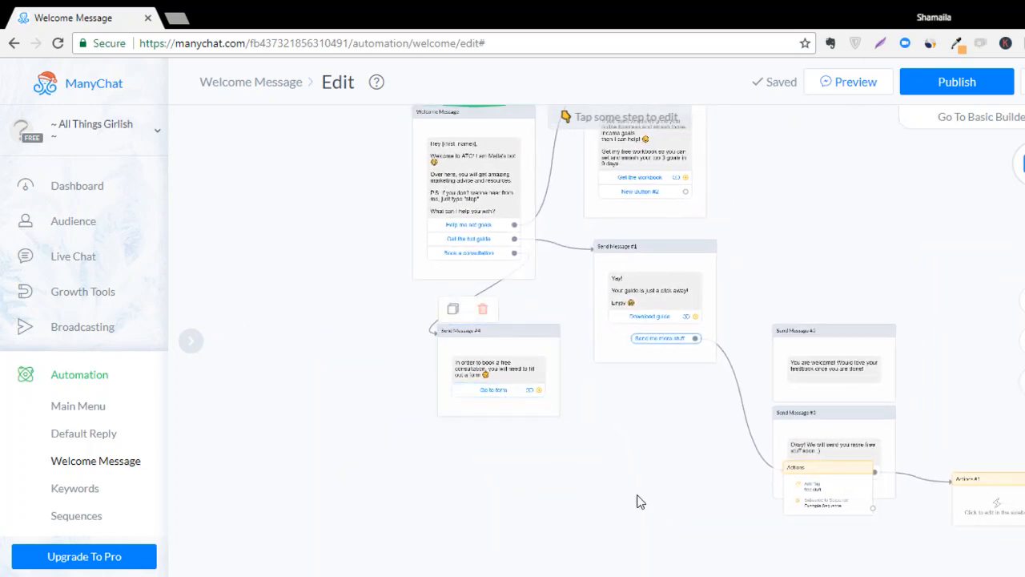
left_click_drag(683, 510, 467, 480)
mouse_move(627, 459)
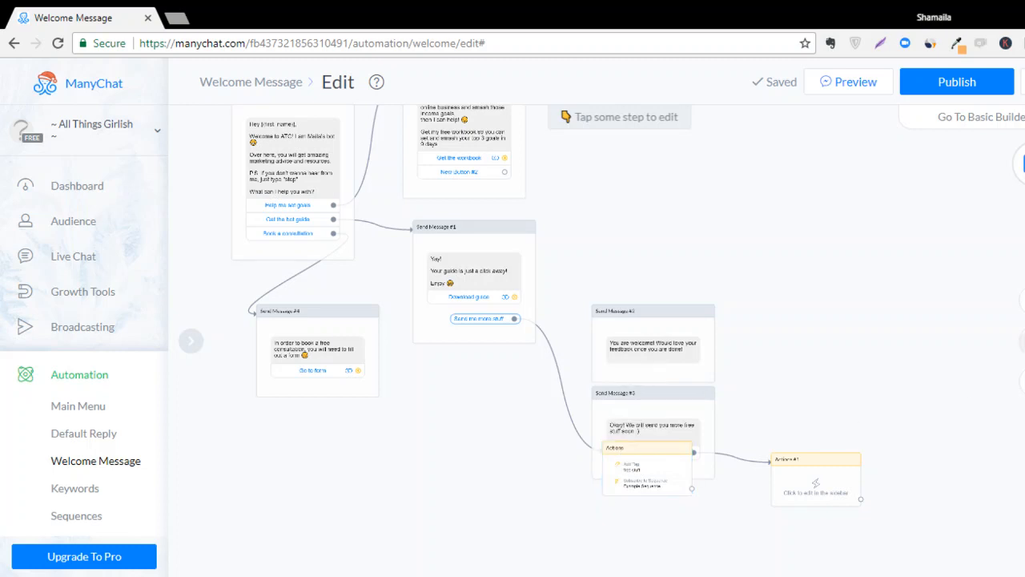
scroll(621, 343, "up", 5)
left_click_drag(916, 437, 889, 280)
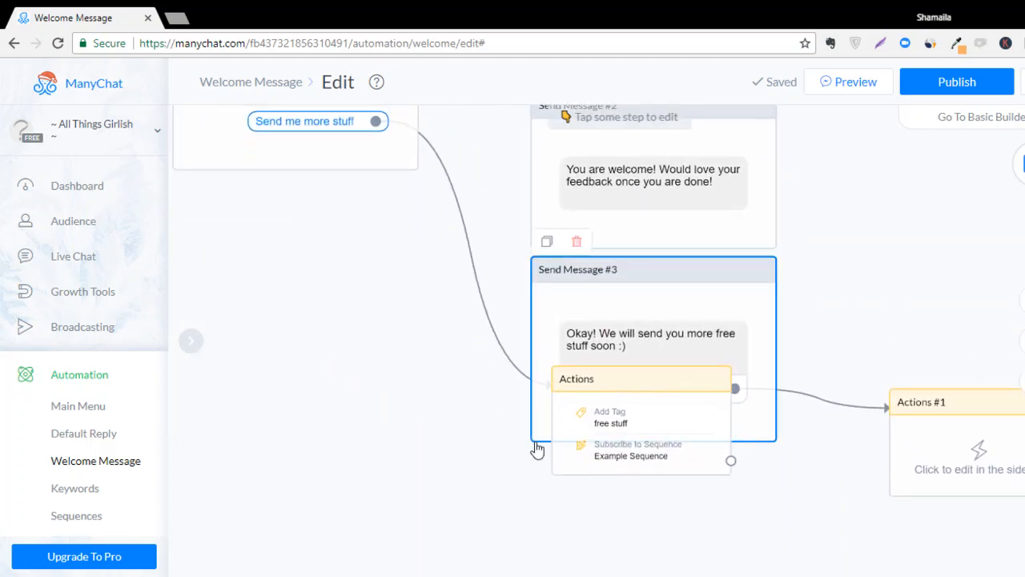
mouse_move(648, 469)
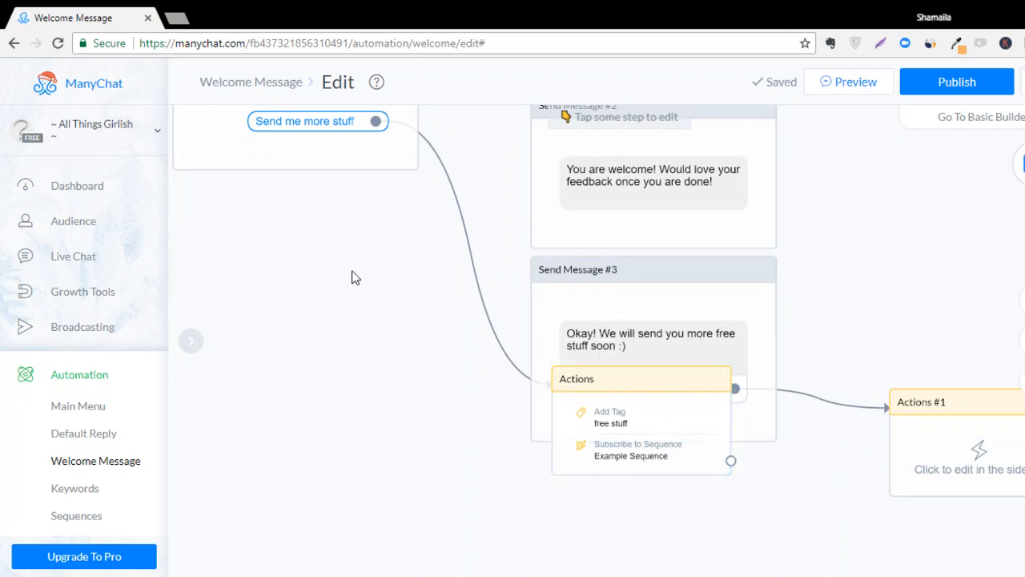
left_click_drag(355, 278, 531, 536)
left_click_drag(425, 474, 477, 396)
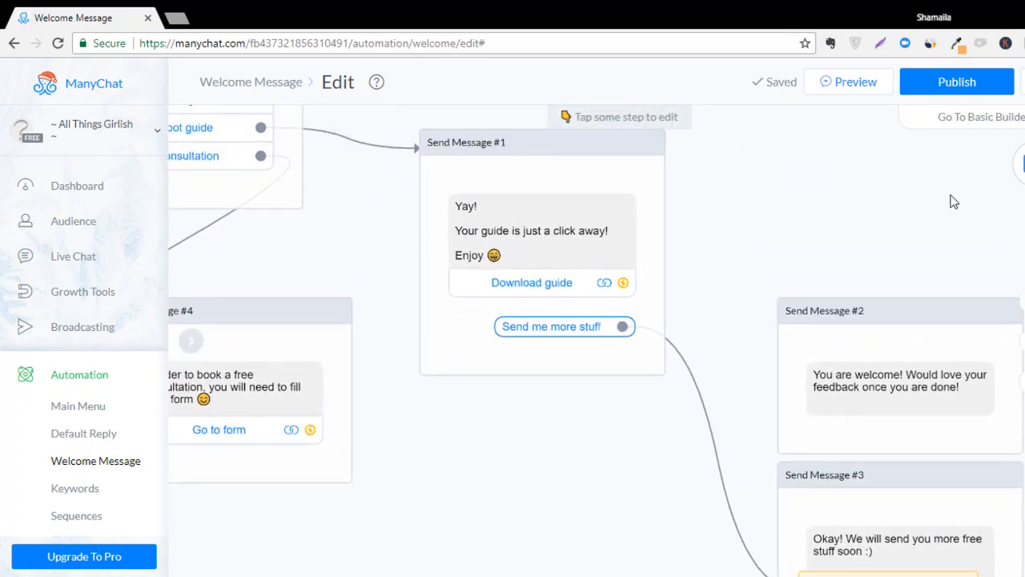
Switch the flow to the Basic Builder and review the Welcome Message text, buttons and available content blocks.
left_click(941, 128)
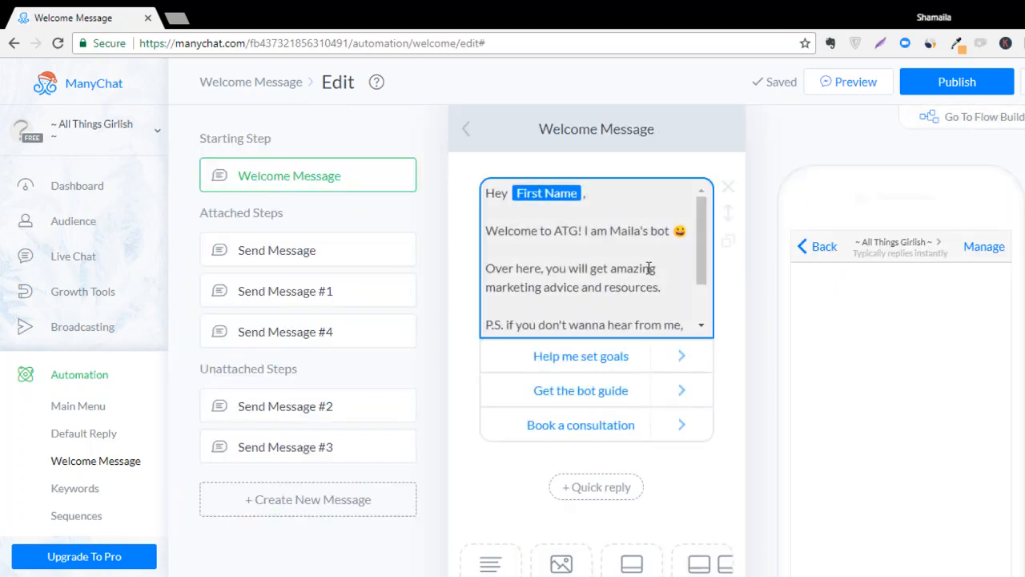
scroll(548, 272, "down", 5)
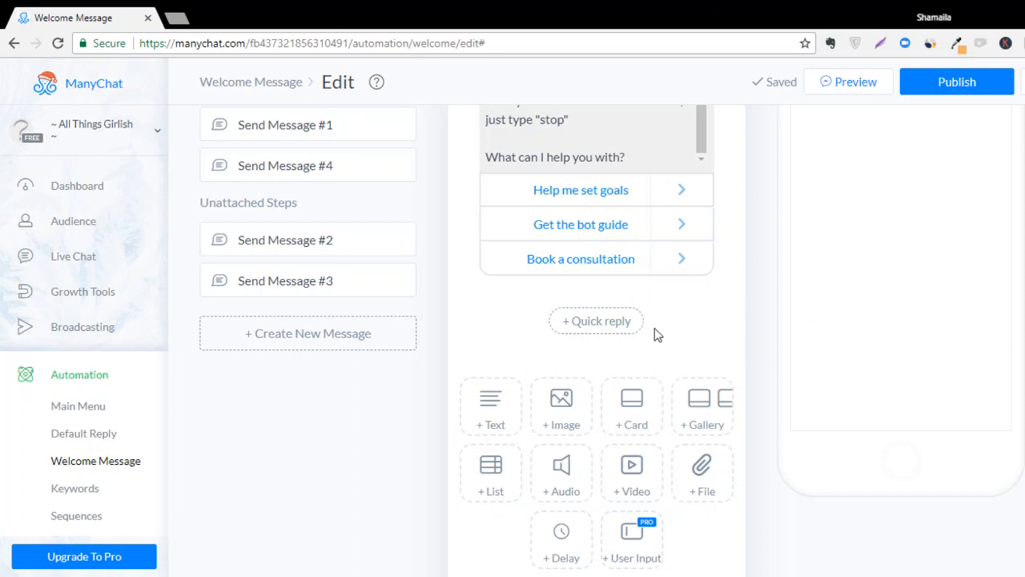
scroll(654, 328, "up", 2)
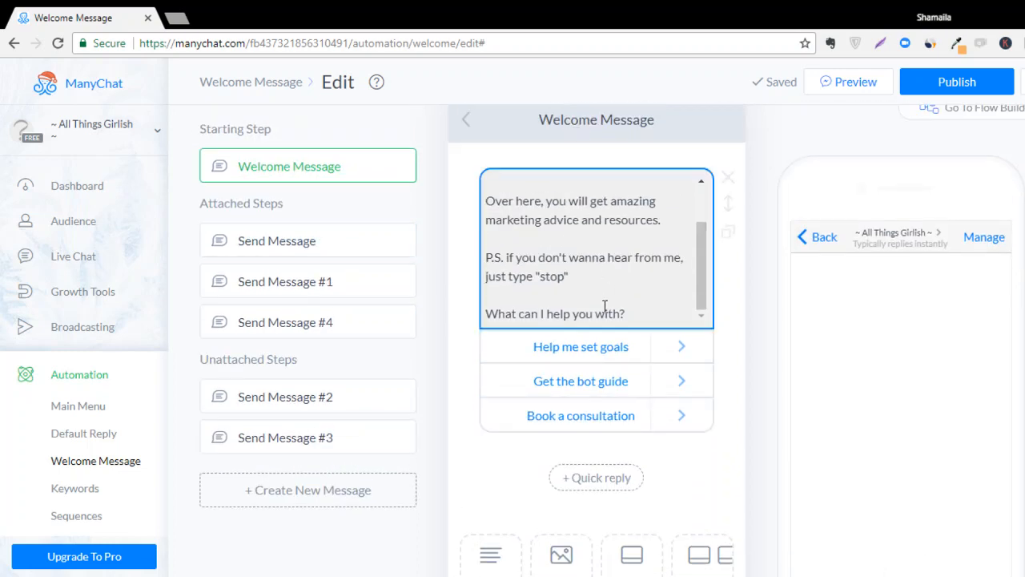
scroll(593, 413, "down", 2)
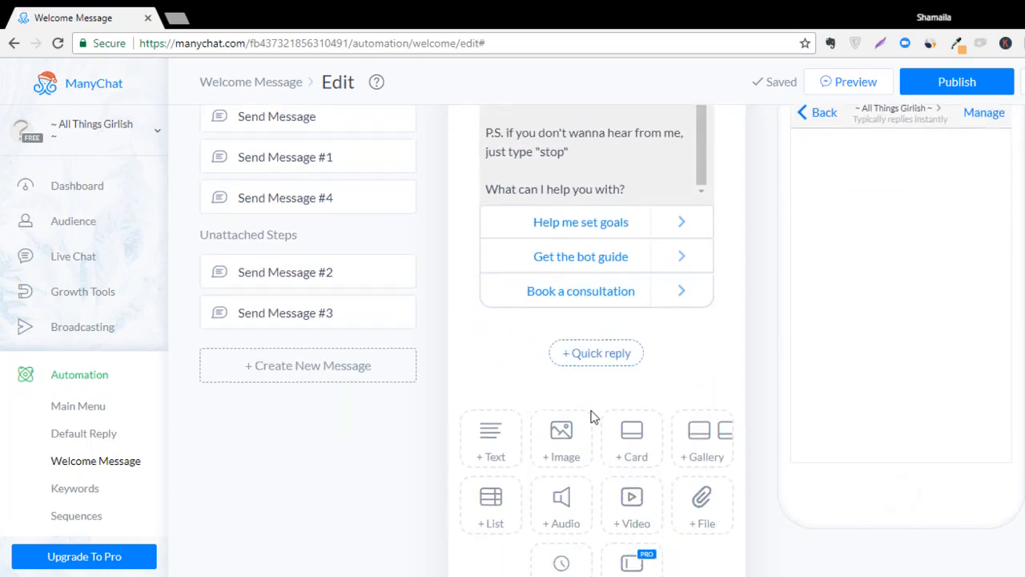
Add a text block below the Welcome Message buttons reading "How many times should I send you cool stuff?".
left_click(486, 409)
left_click(590, 326)
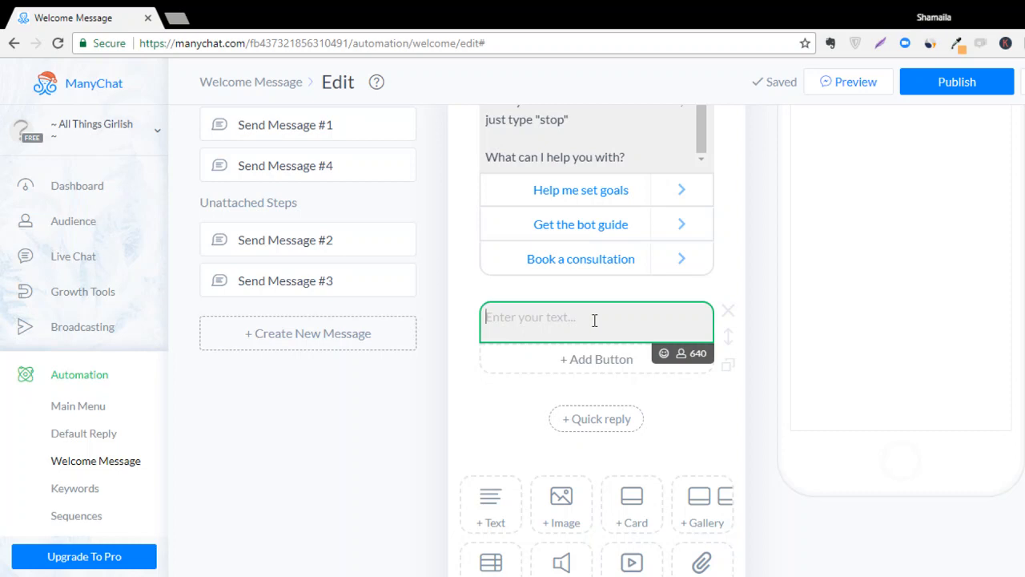
type("I w")
key("BackSpace")
type("How many times should")
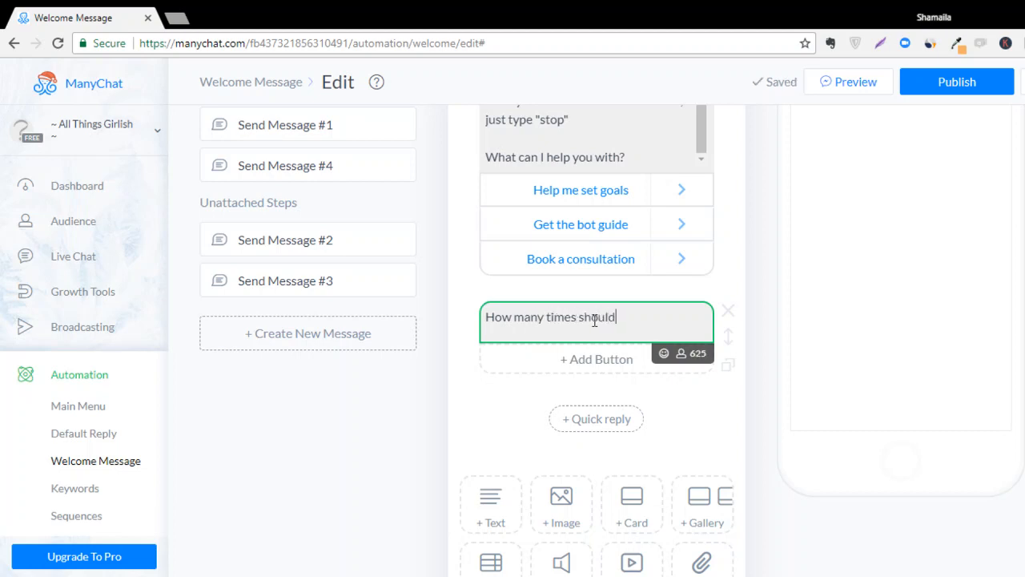
key("BackSpace")
key("BackSpace")
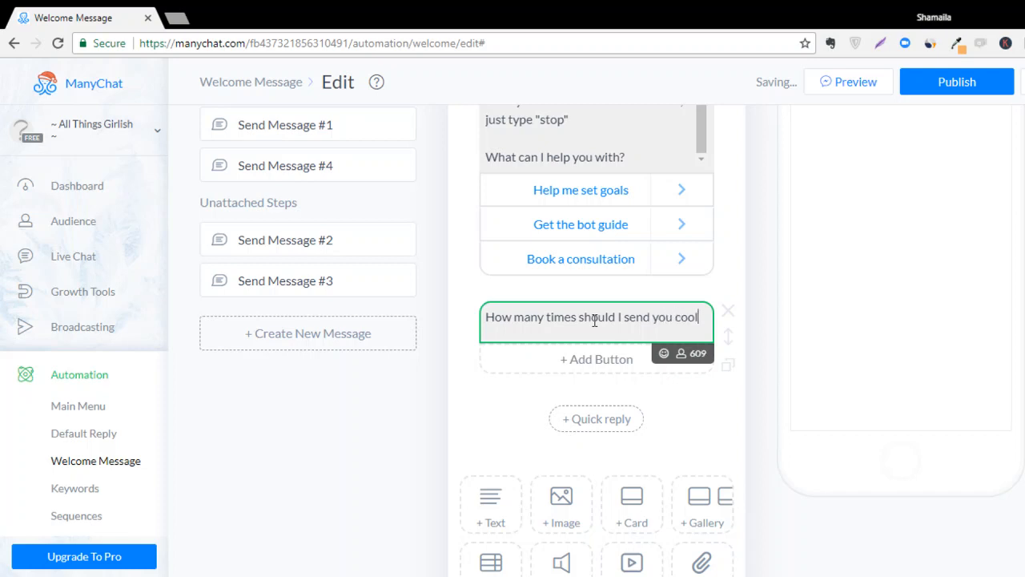
type("stuff?")
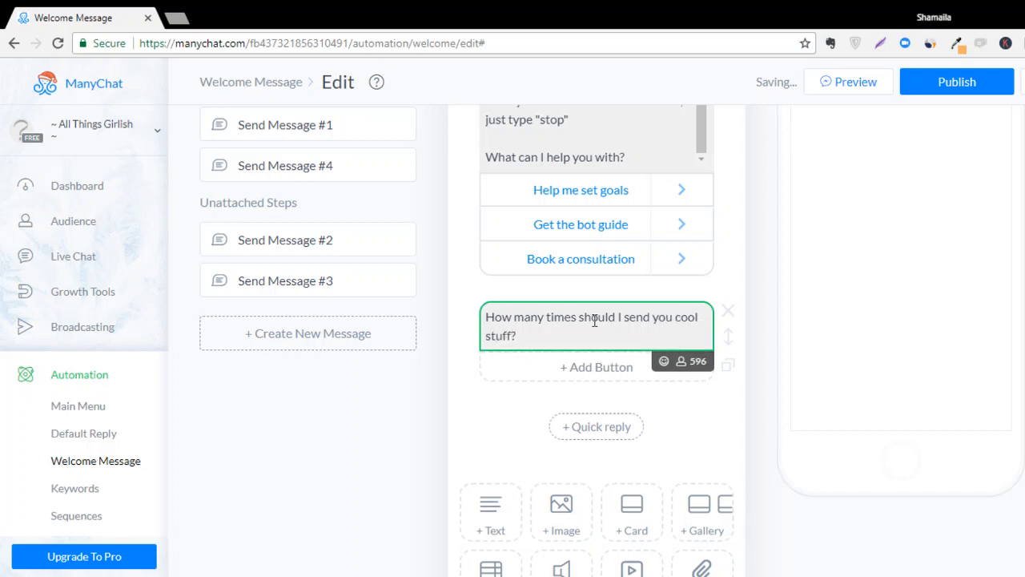
left_click(673, 417)
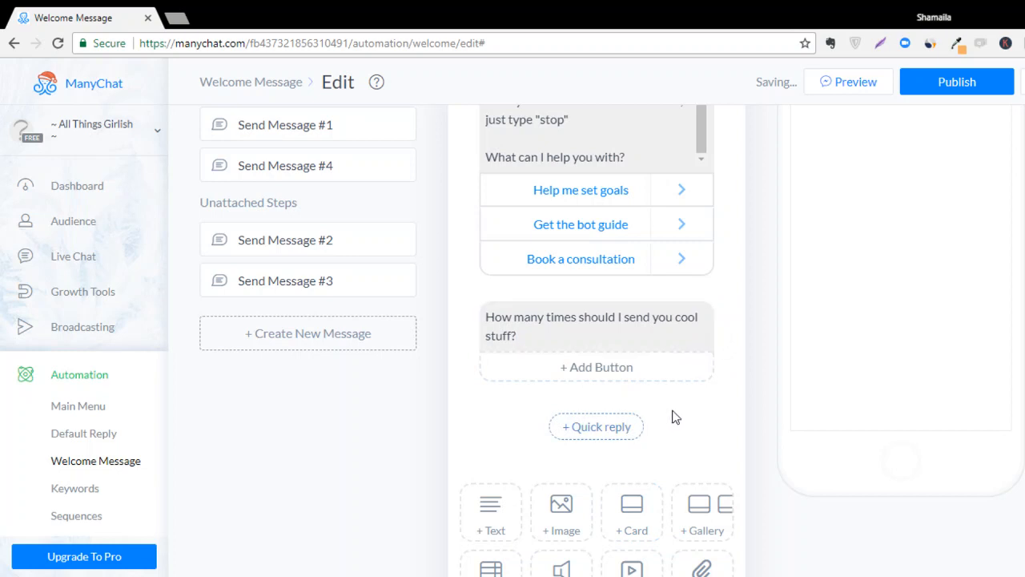
Add a quick reply labelled "Daily" under the content-frequency question that sends a new message.
left_click(602, 428)
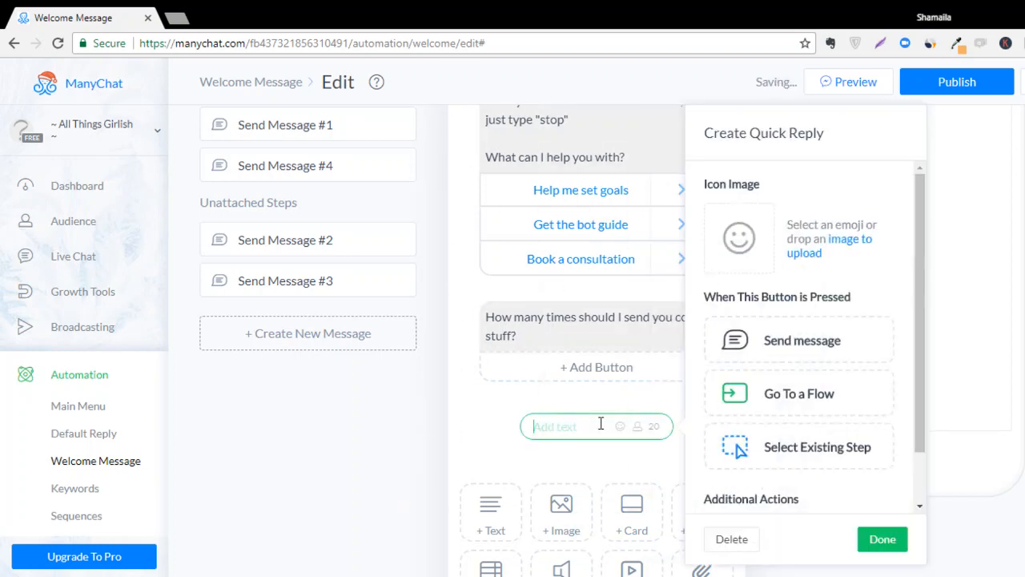
left_click(607, 466)
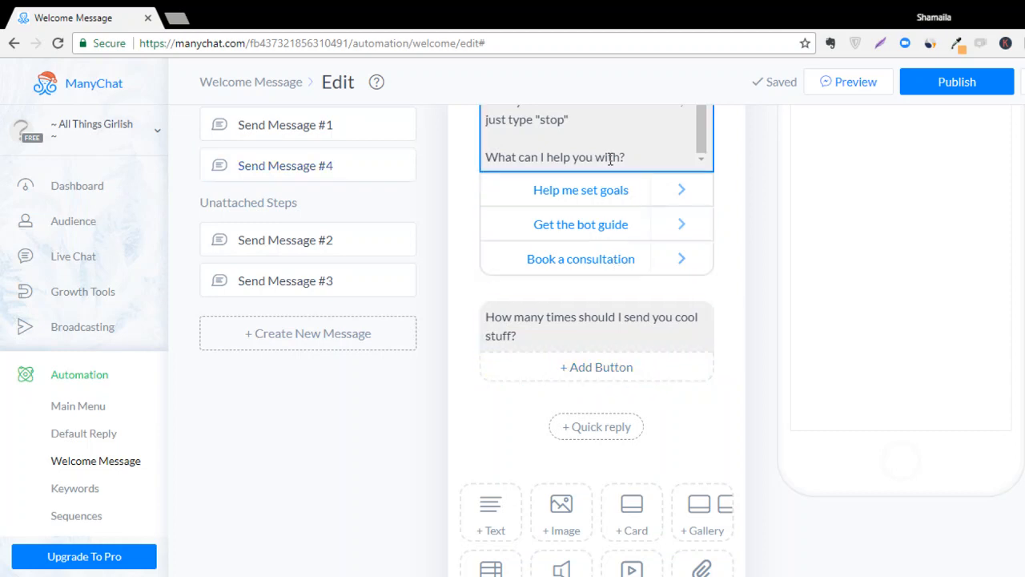
left_click(607, 430)
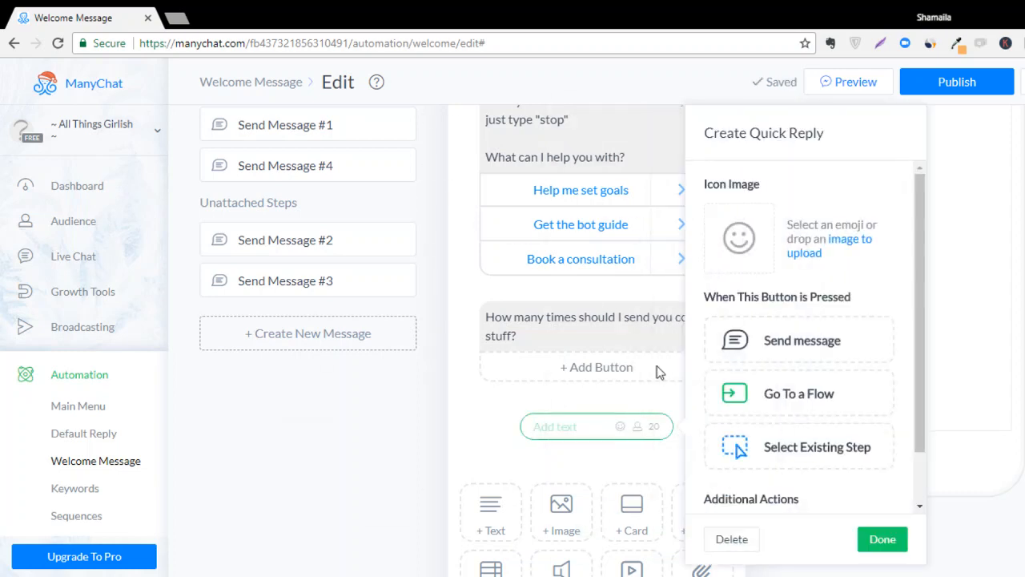
scroll(802, 357, "down", 1)
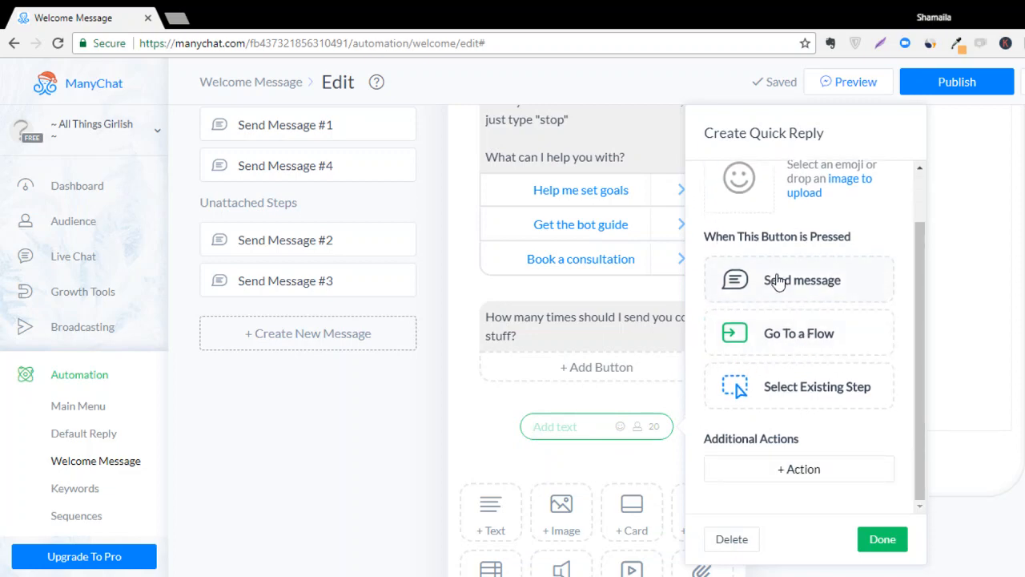
scroll(778, 293, "up", 1)
left_click(785, 339)
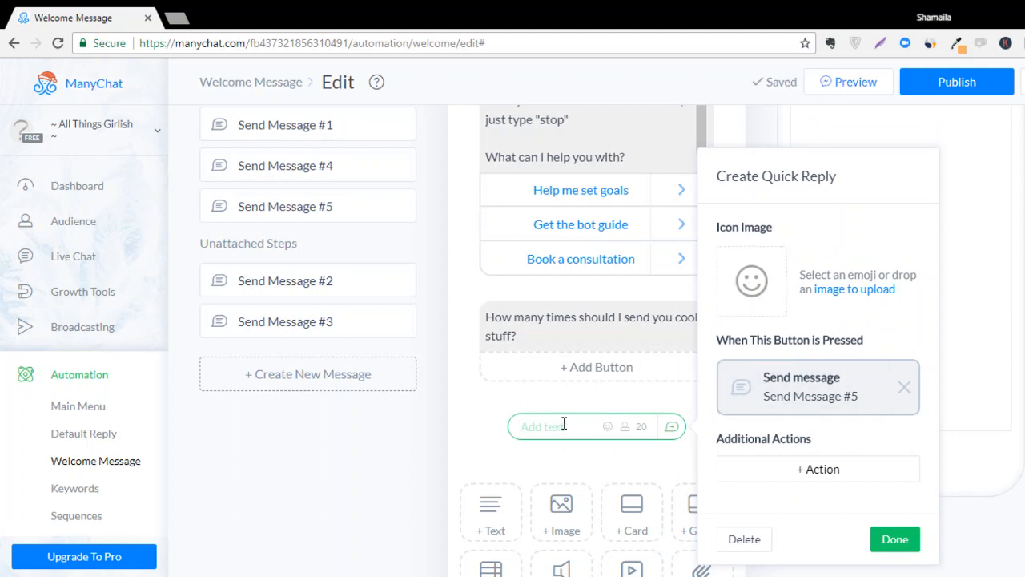
type("Daily")
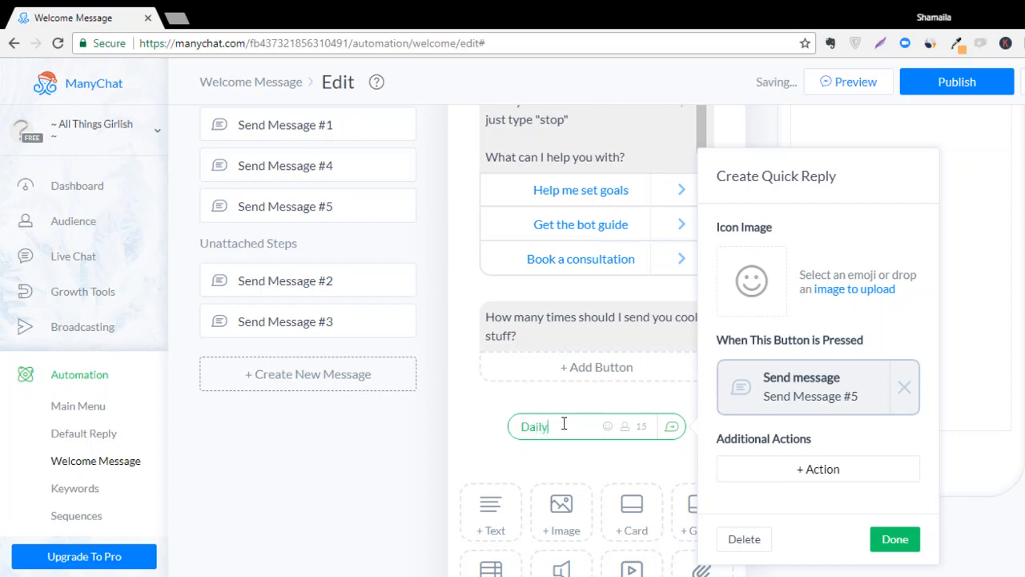
left_click(880, 546)
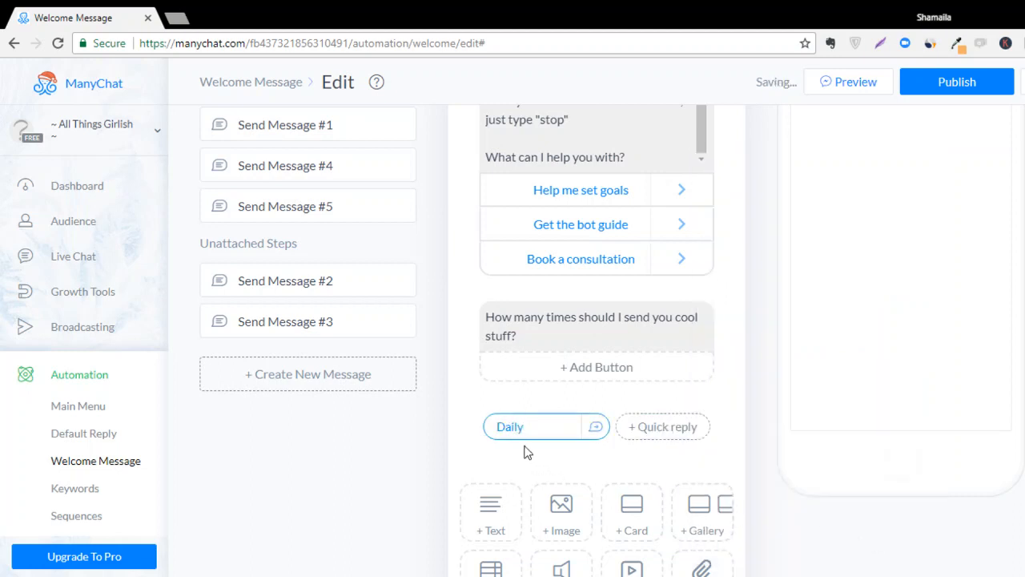
Add two more quick replies labelled "Weekly" and "Monthly" beside the "Daily" one, without assigning any response.
left_click(676, 436)
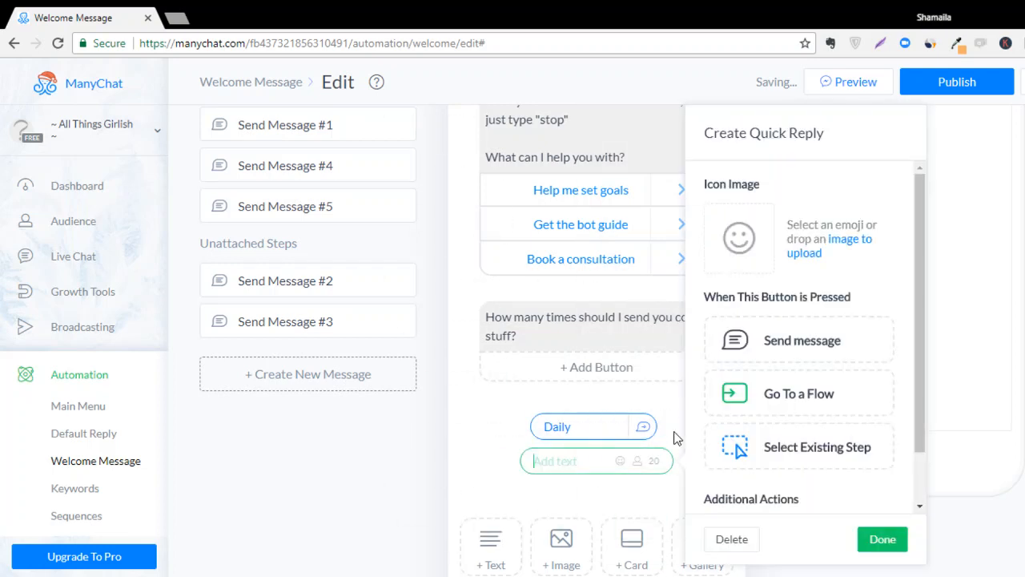
type("Weekly")
left_click(894, 543)
left_click(670, 471)
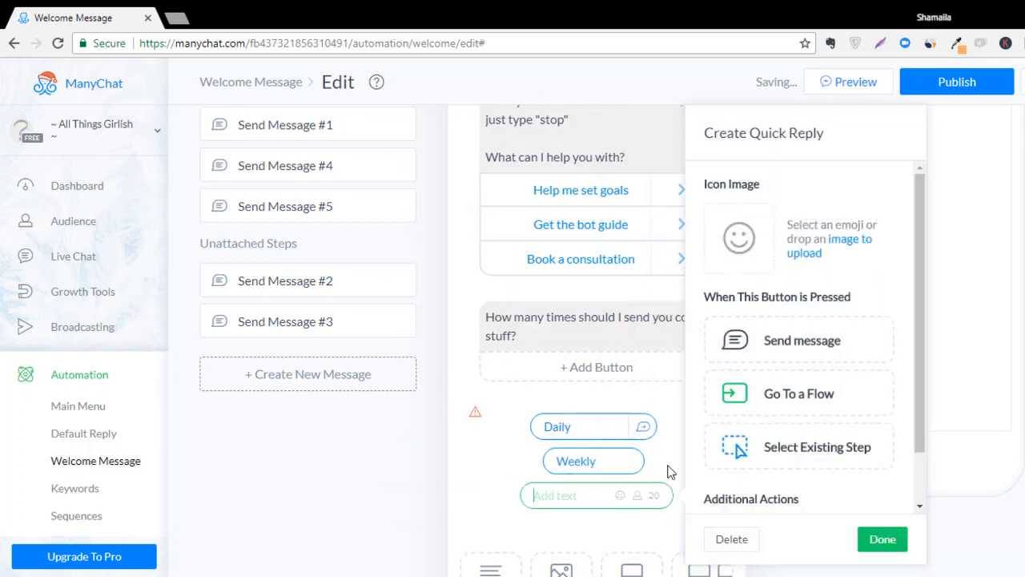
type("Monthly")
left_click(881, 539)
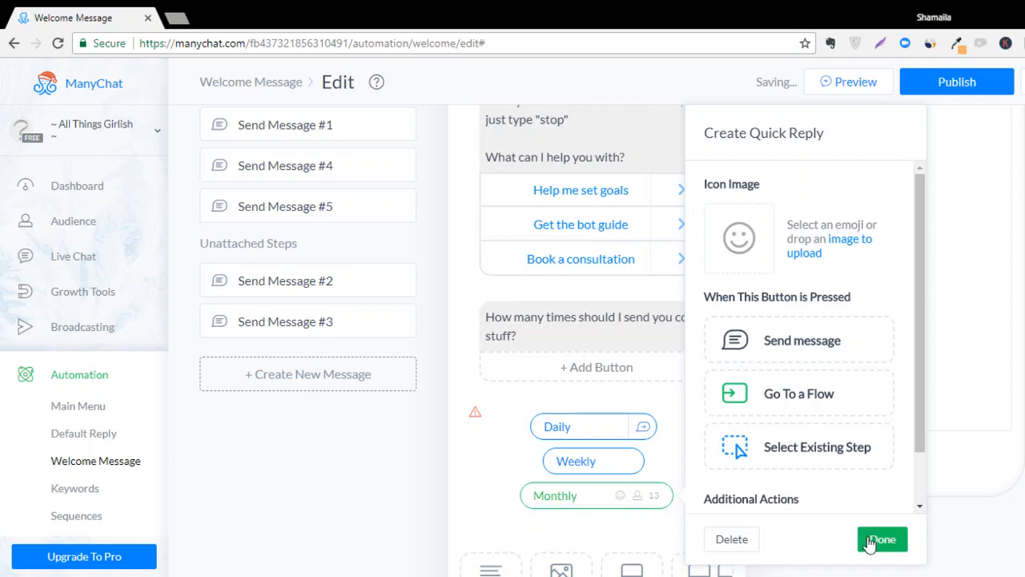
scroll(922, 456, "up", 2)
scroll(921, 457, "down", 2)
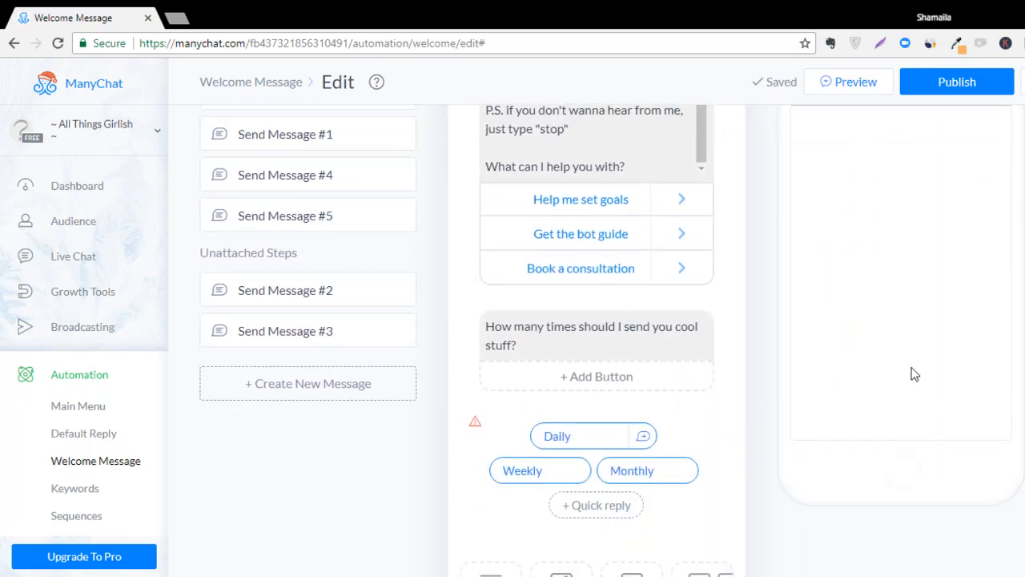
scroll(629, 424, "down", 2)
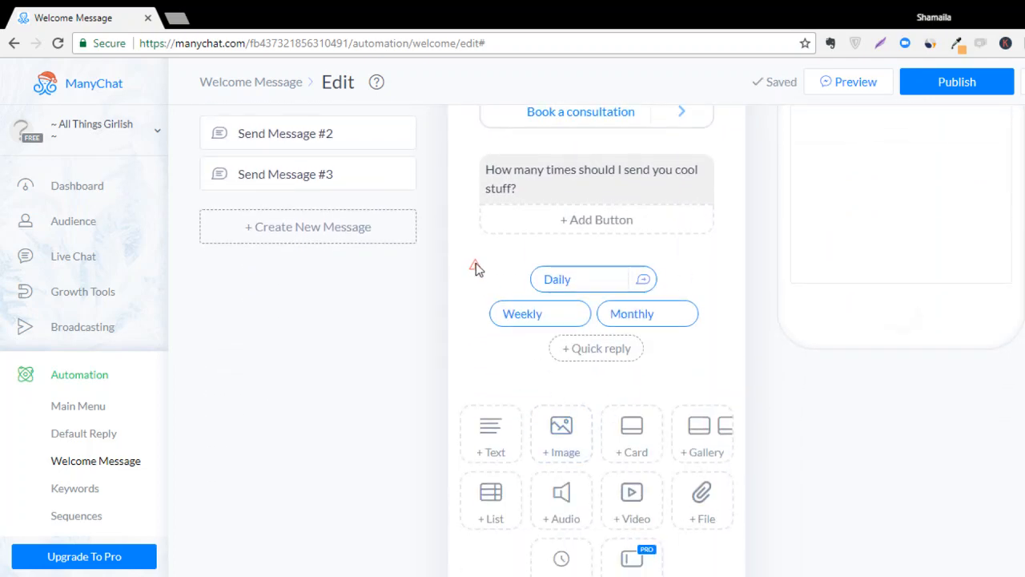
mouse_move(475, 262)
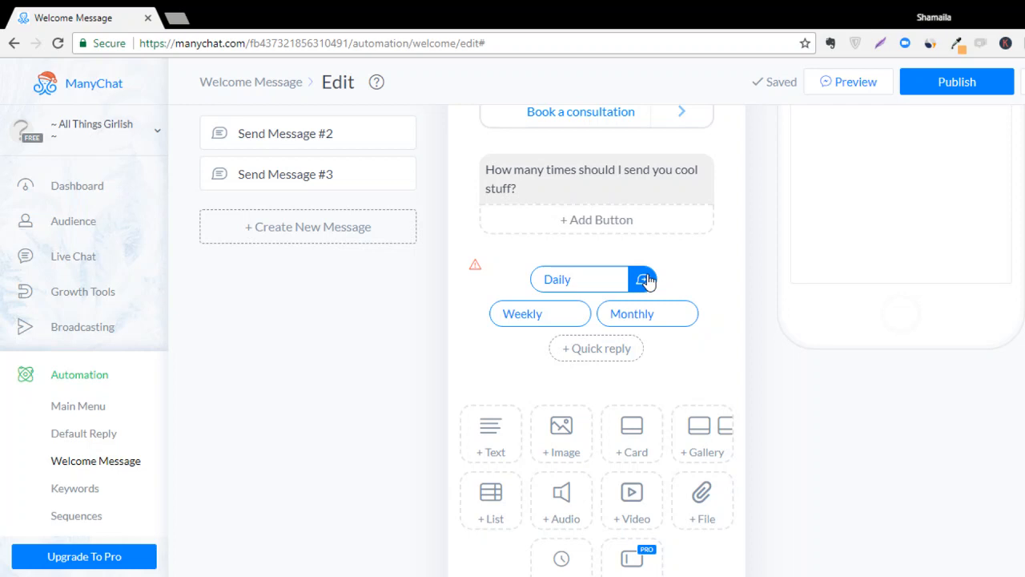
Open the message linked to the "Daily" quick reply and write "Okay! You will be hearing from me daily" as its text.
left_click(591, 279)
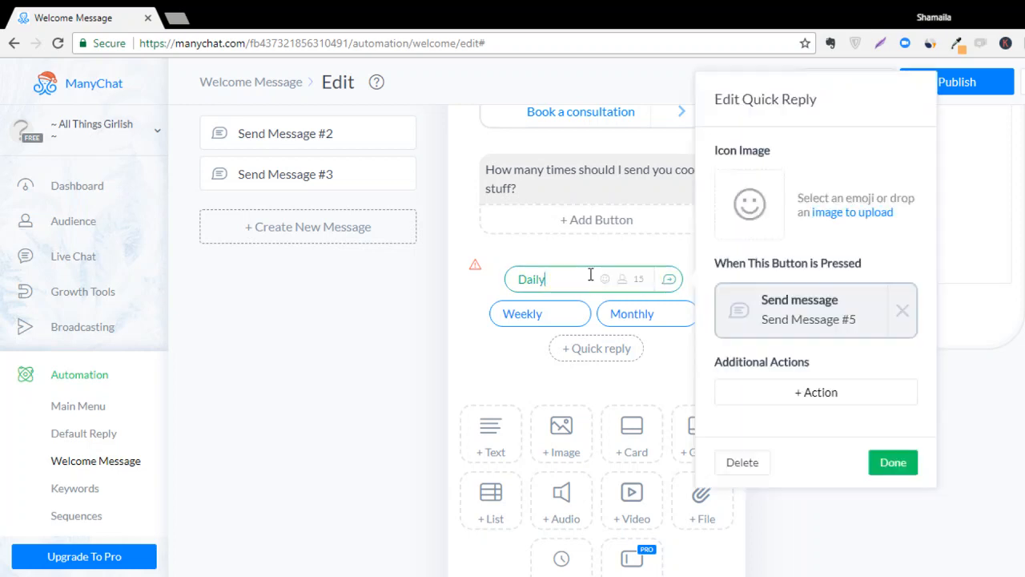
left_click(854, 322)
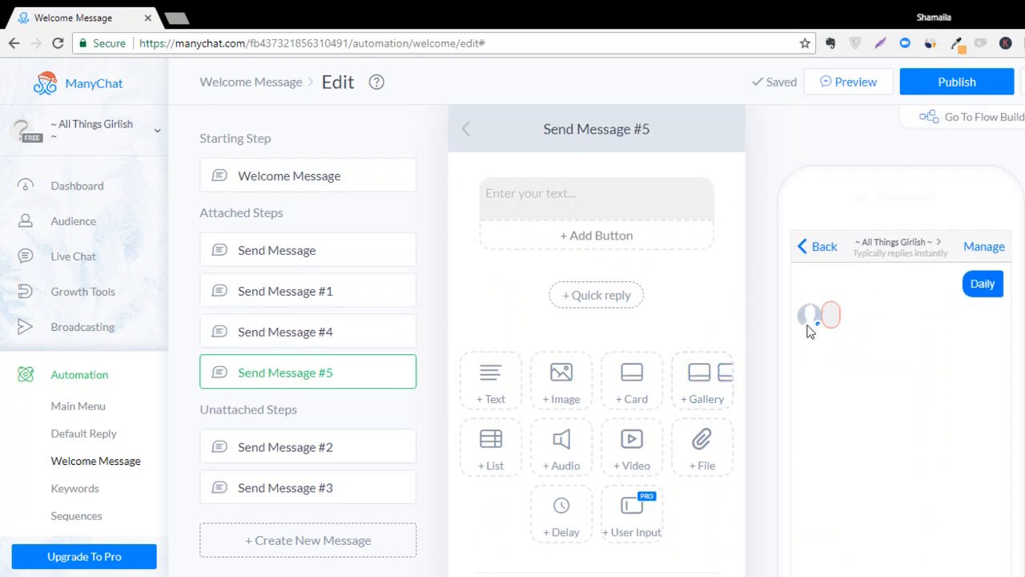
left_click(608, 200)
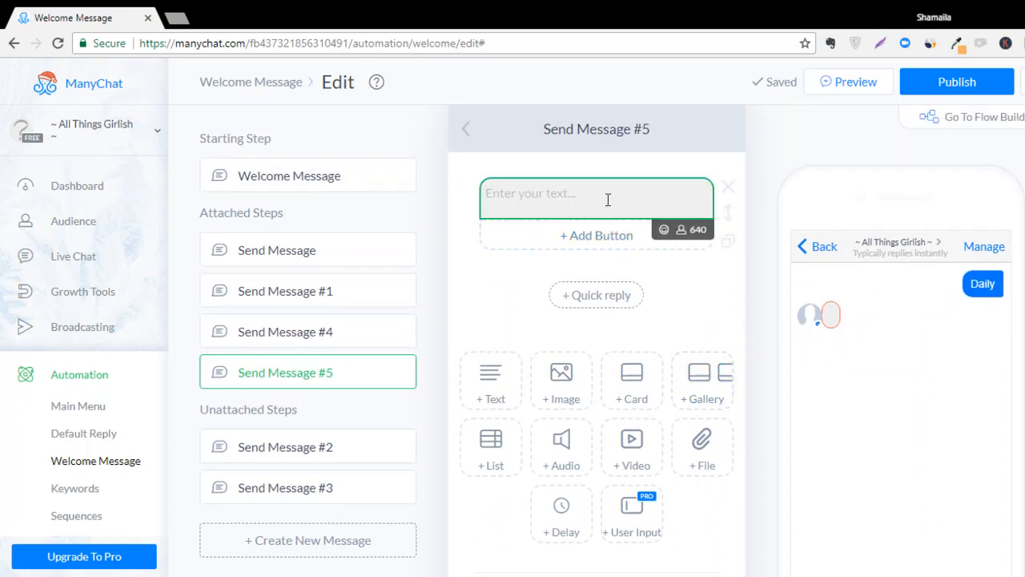
type("Oky")
type("y!")
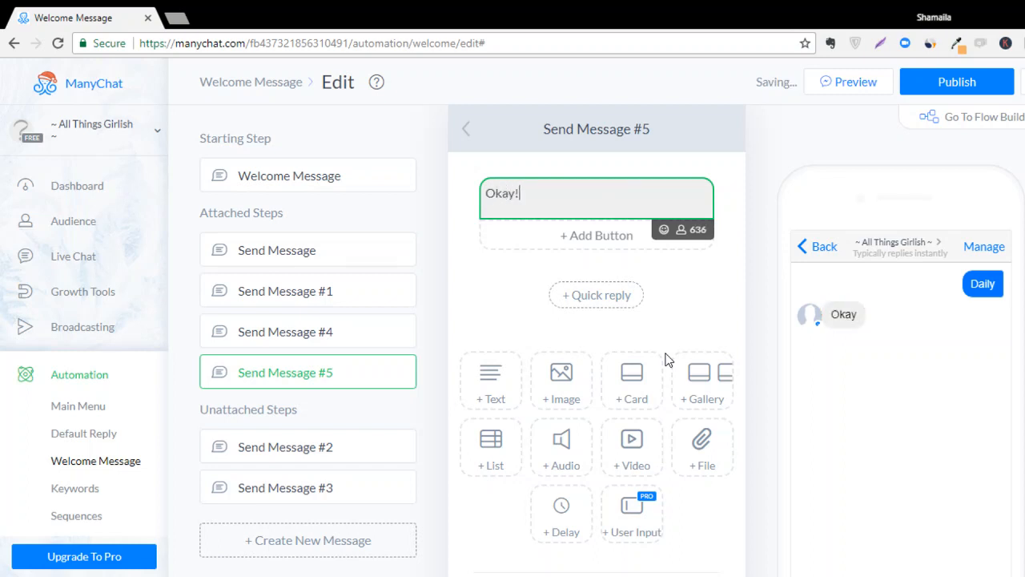
type(" You i;l")
type("will b")
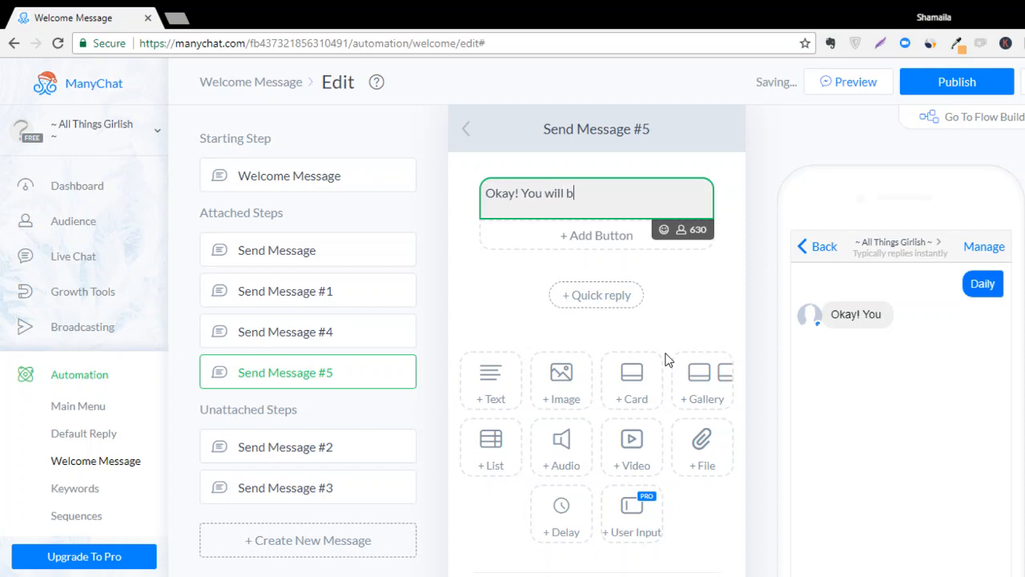
key("BackSpace")
type("earing fom")
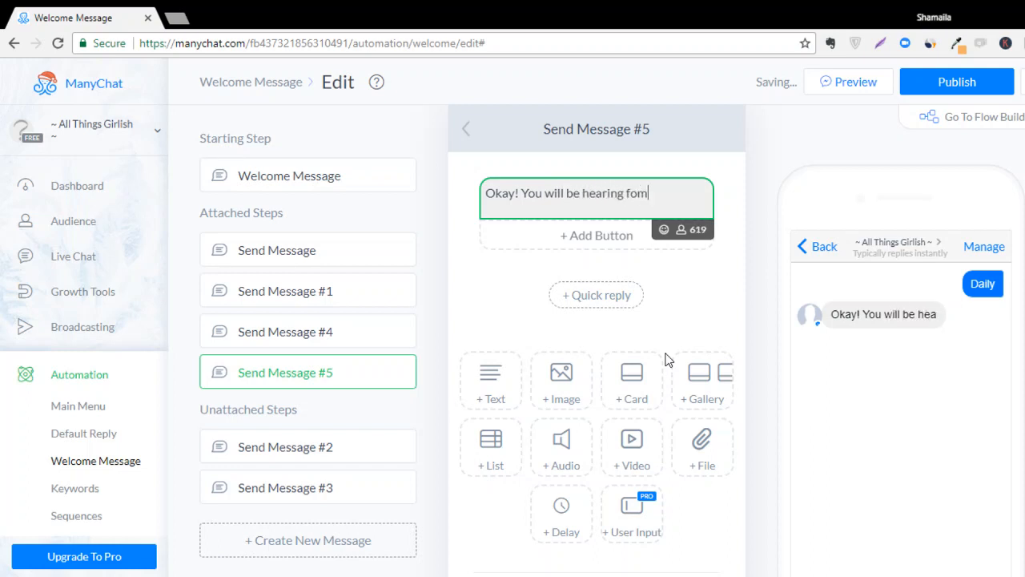
key("BackSpace")
key("BackSpace")
type("rom me daily")
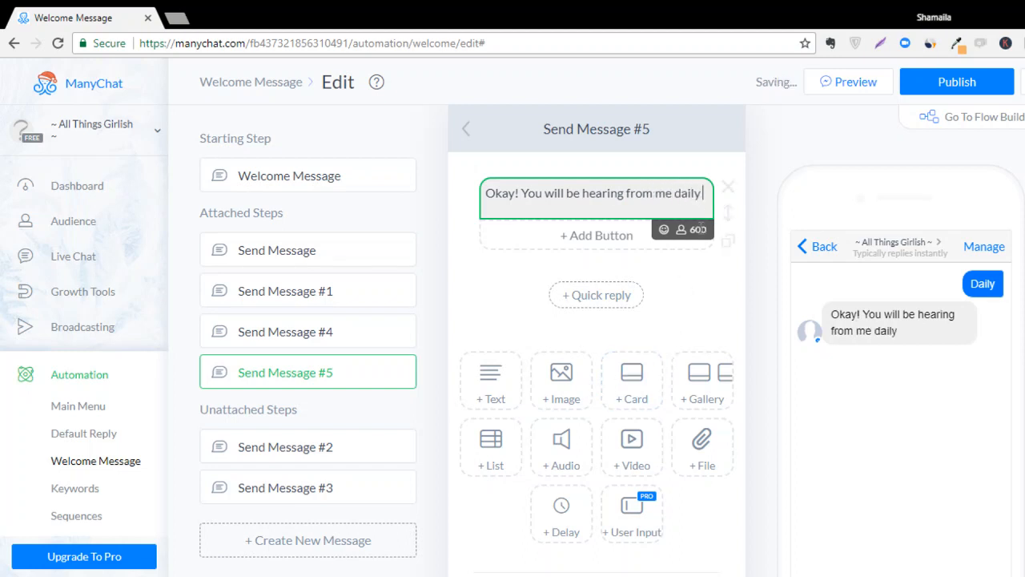
Append a grinning emoji to the end of the "Daily" reply message text.
left_click(664, 229)
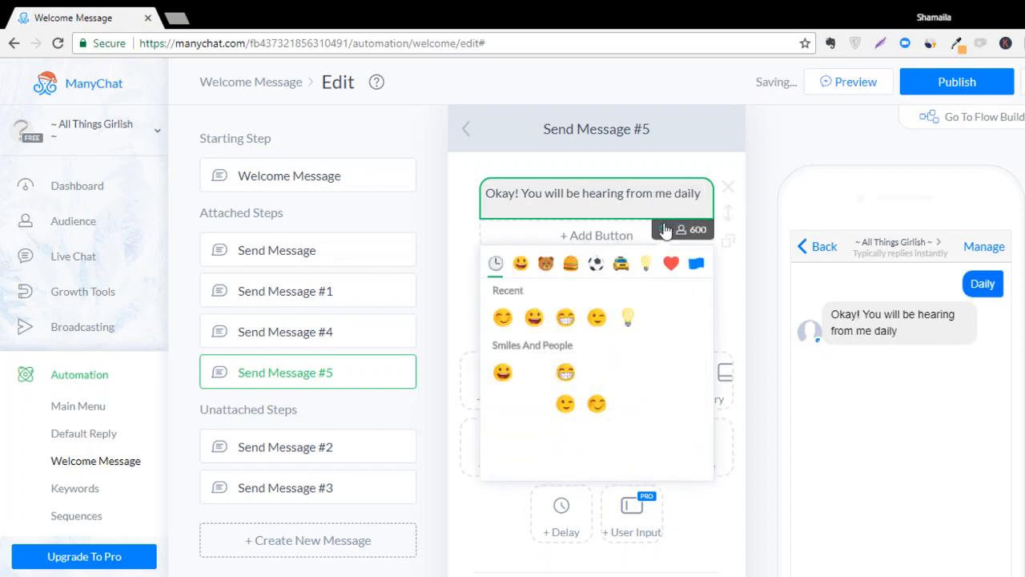
left_click(566, 312)
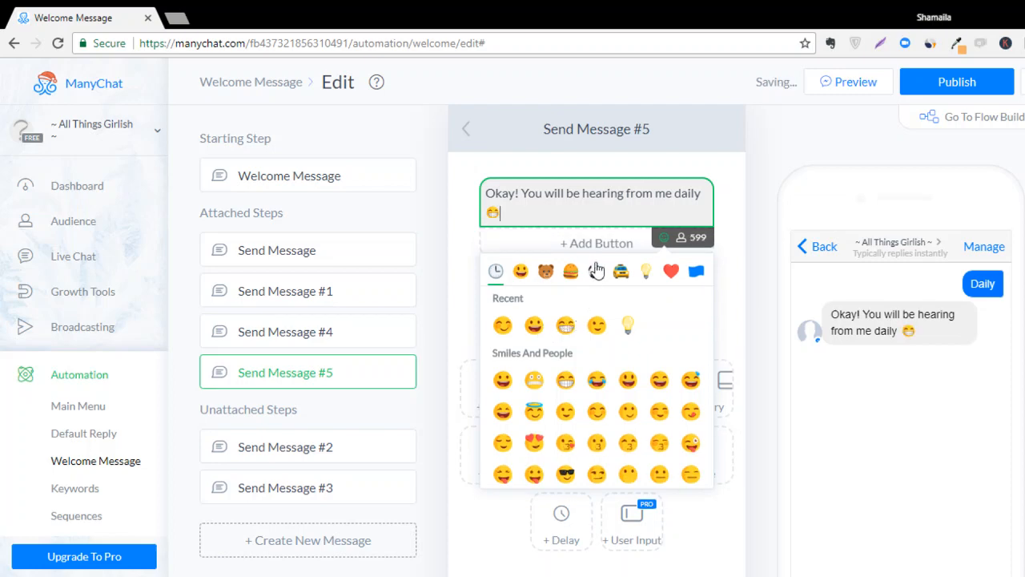
left_click(717, 169)
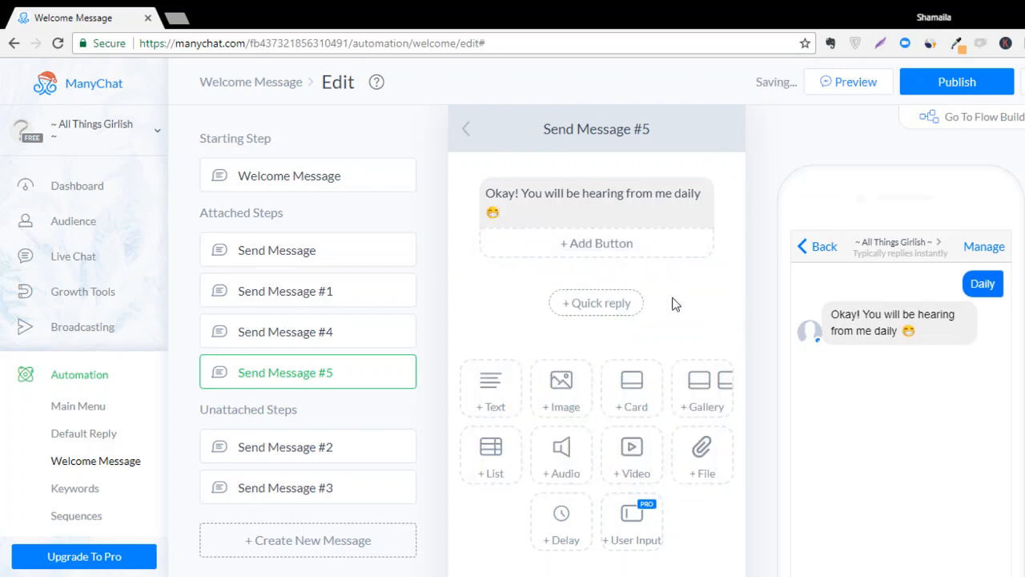
Switch to the Flow Builder and move the Send Message #5 block off the overlapping message, into the free space below the other messages.
scroll(658, 298, "down", 2)
scroll(657, 298, "up", 1)
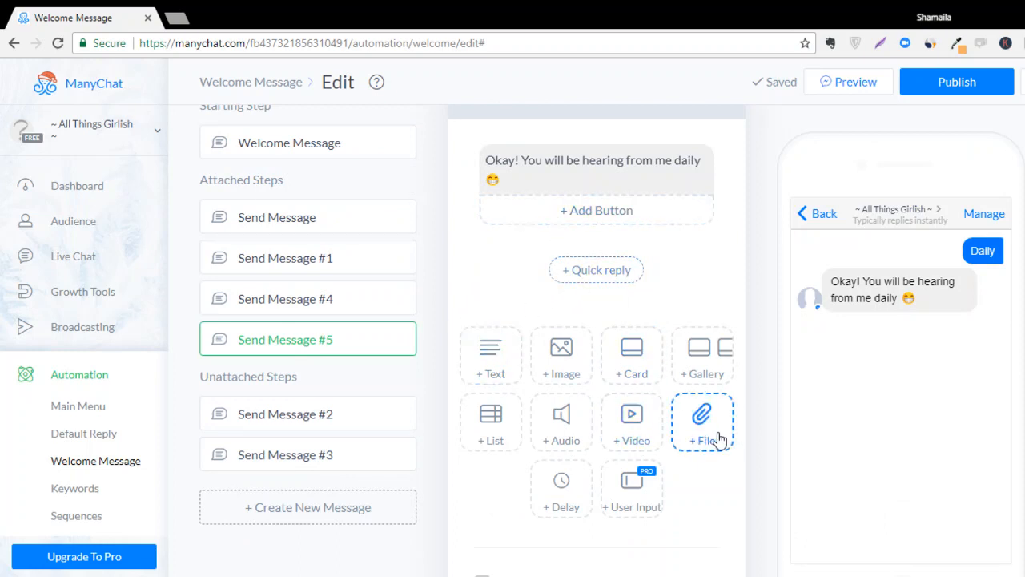
scroll(678, 513, "up", 1)
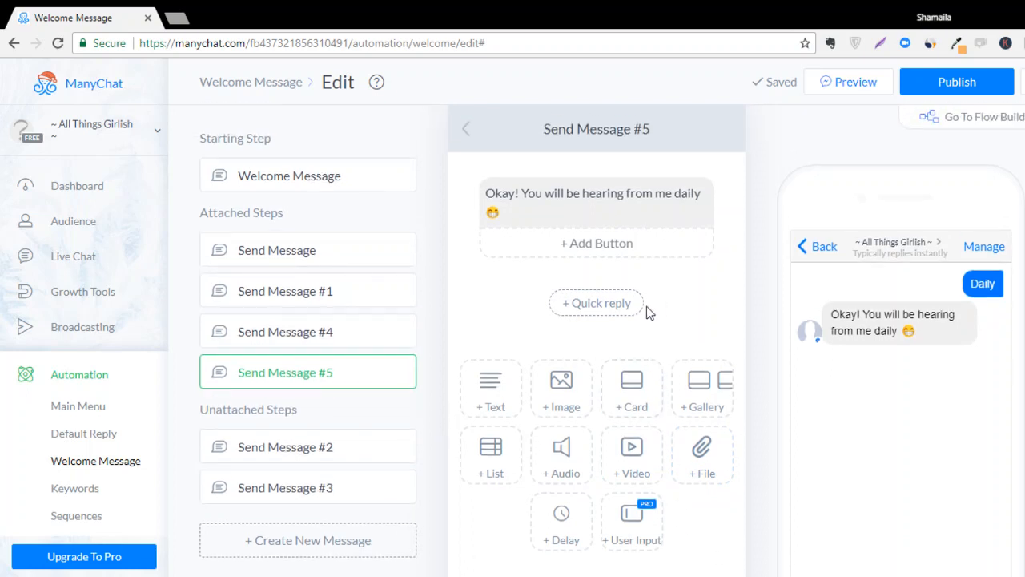
left_click(949, 117)
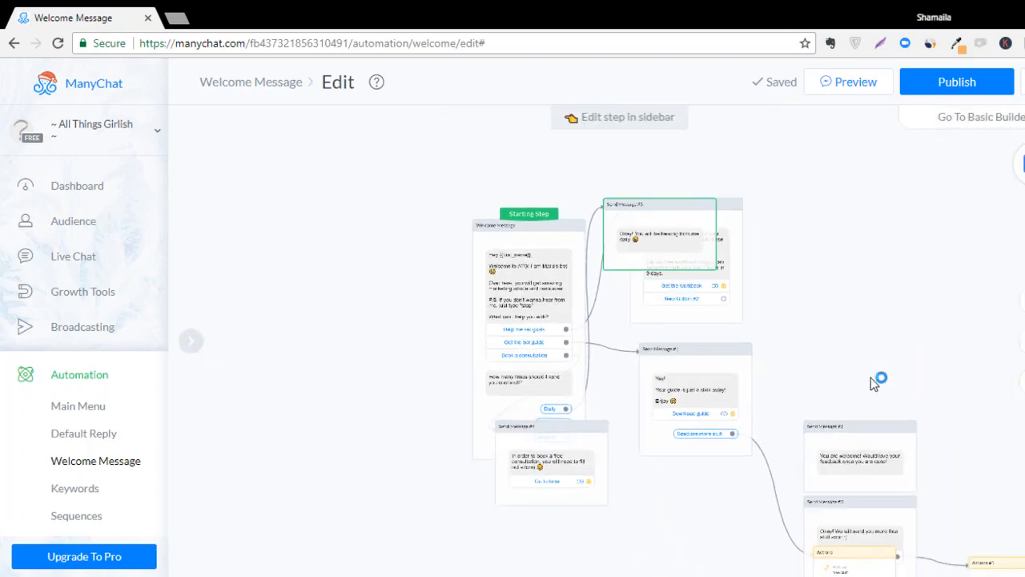
left_click_drag(600, 201, 609, 491)
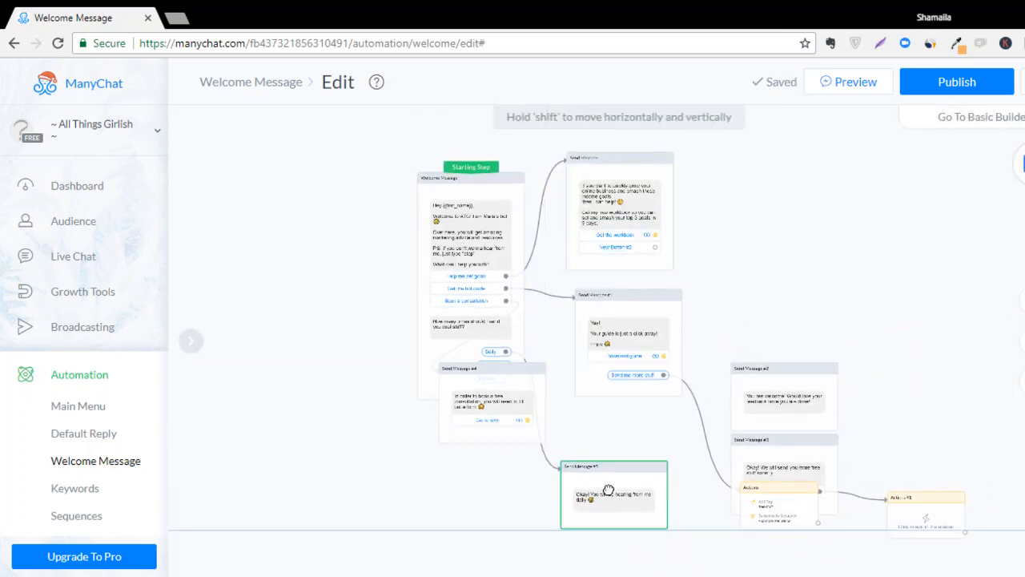
Add an unlabelled quick reply to Send Message #5 that triggers a new Perform Actions step.
left_click(629, 498)
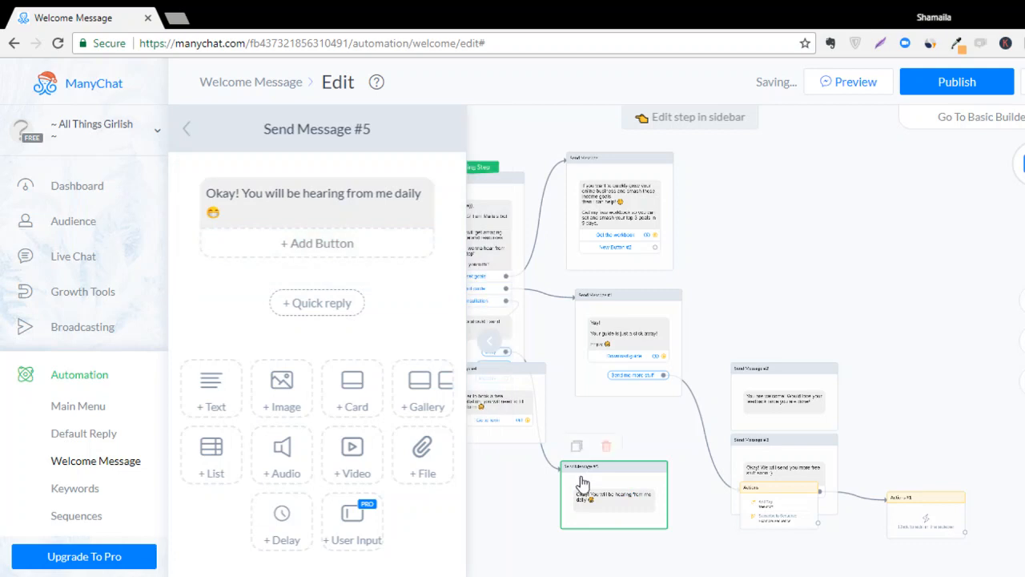
scroll(583, 484, "down", 2)
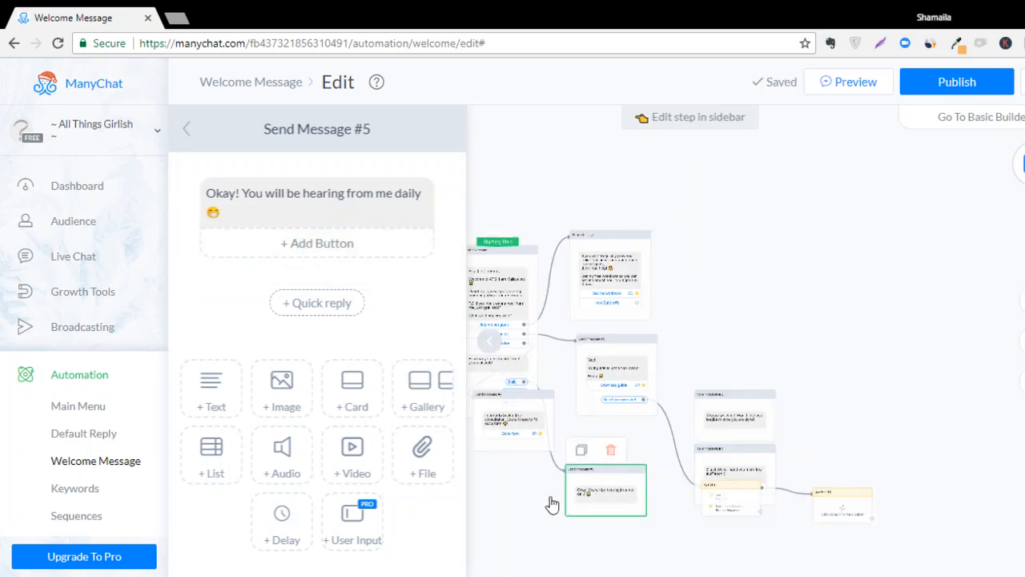
scroll(522, 499, "down", 1)
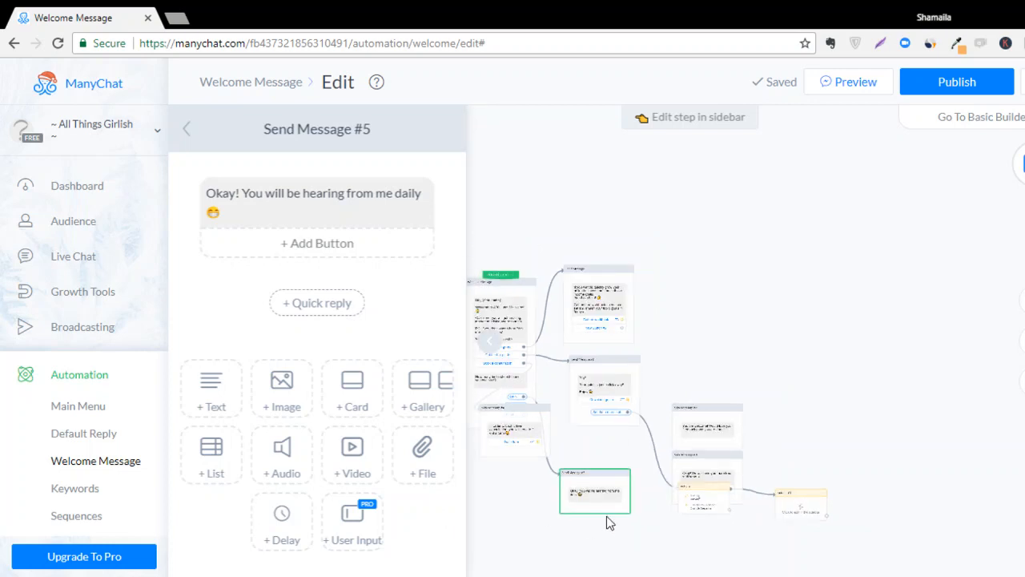
left_click(384, 198)
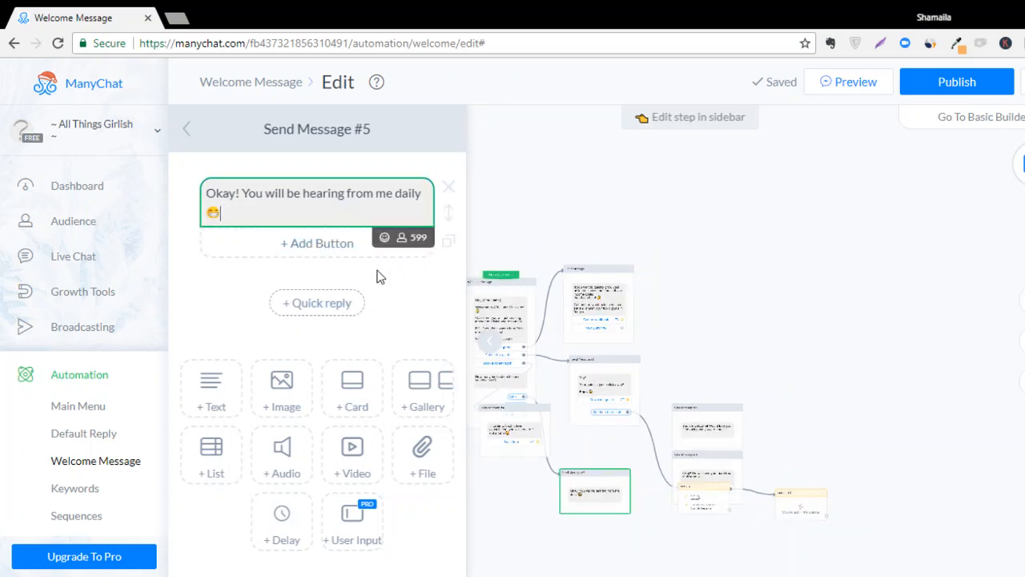
left_click(340, 302)
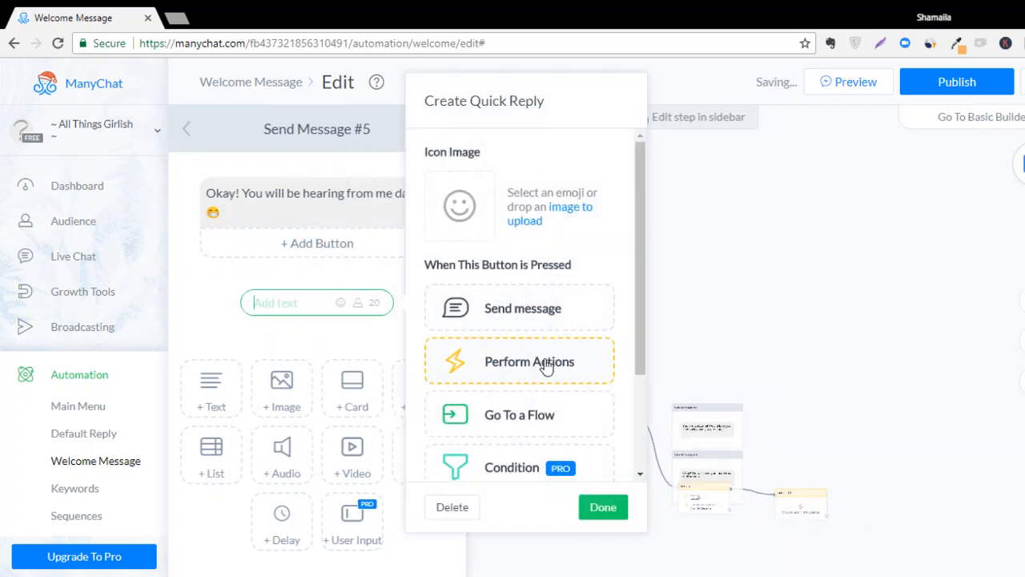
scroll(545, 364, "down", 1)
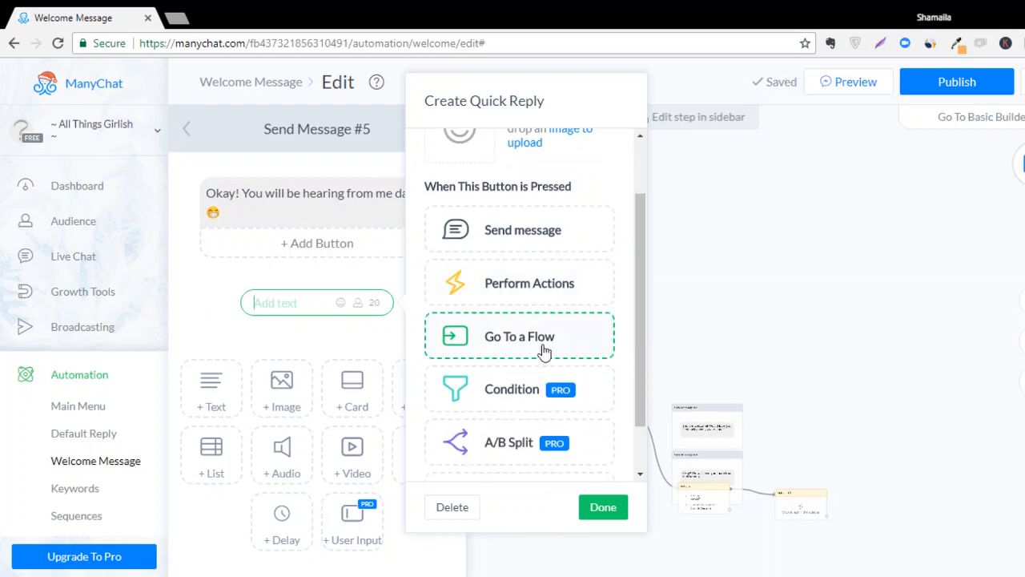
left_click(537, 289)
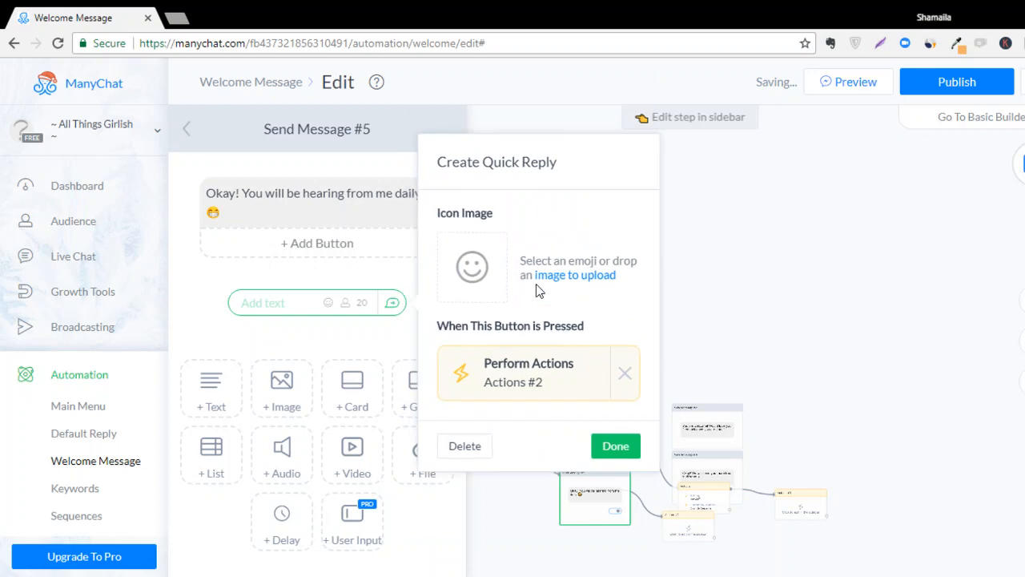
left_click(617, 446)
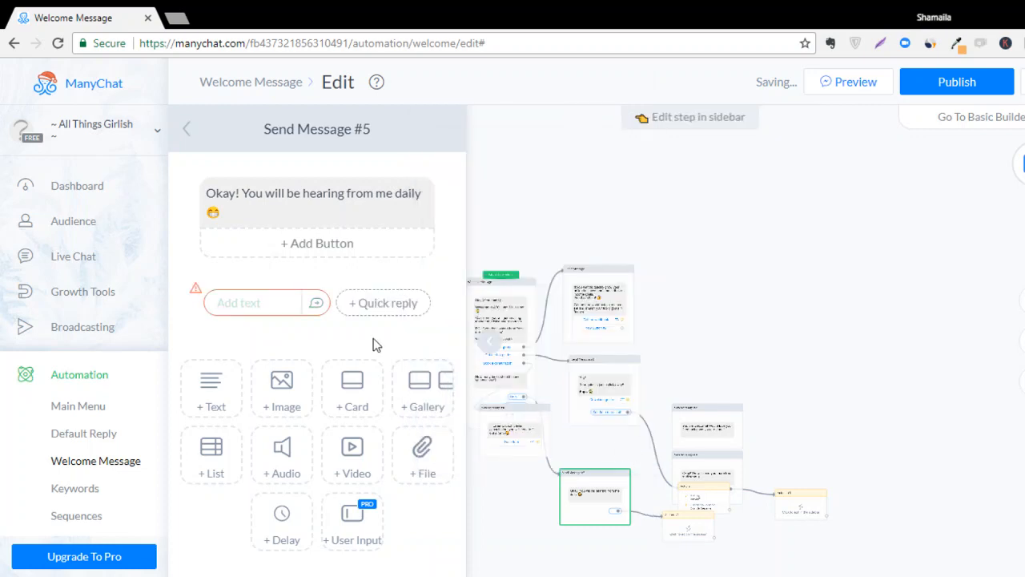
Label the quick reply in Send Message #5 "Okay!" and open its linked Actions #2 step.
left_click(247, 296)
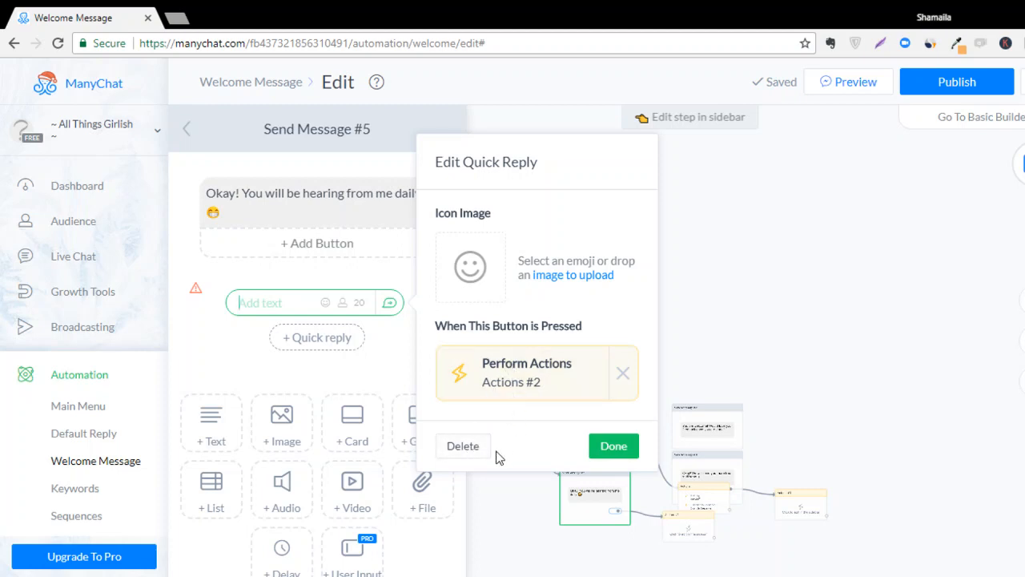
type("Okay!")
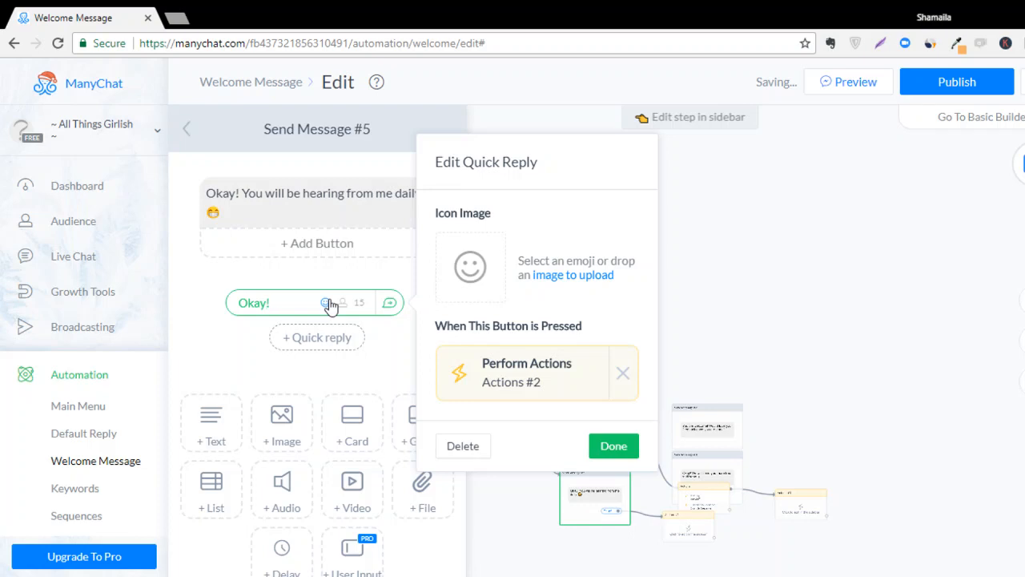
left_click(253, 351)
left_click(316, 304)
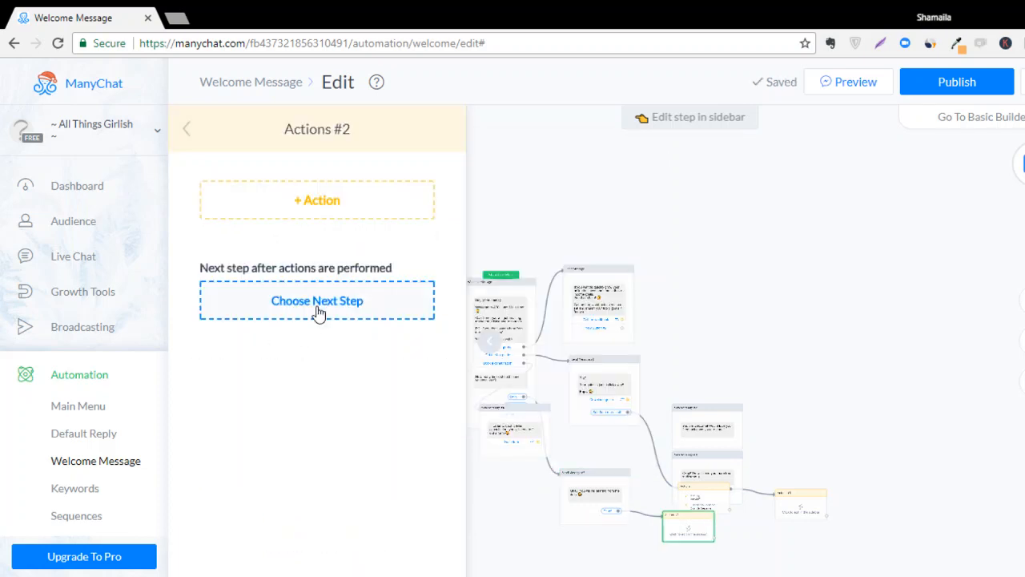
Add an Add Tag action to Actions #2 that applies a new tag named "daily broadcasts".
left_click(343, 200)
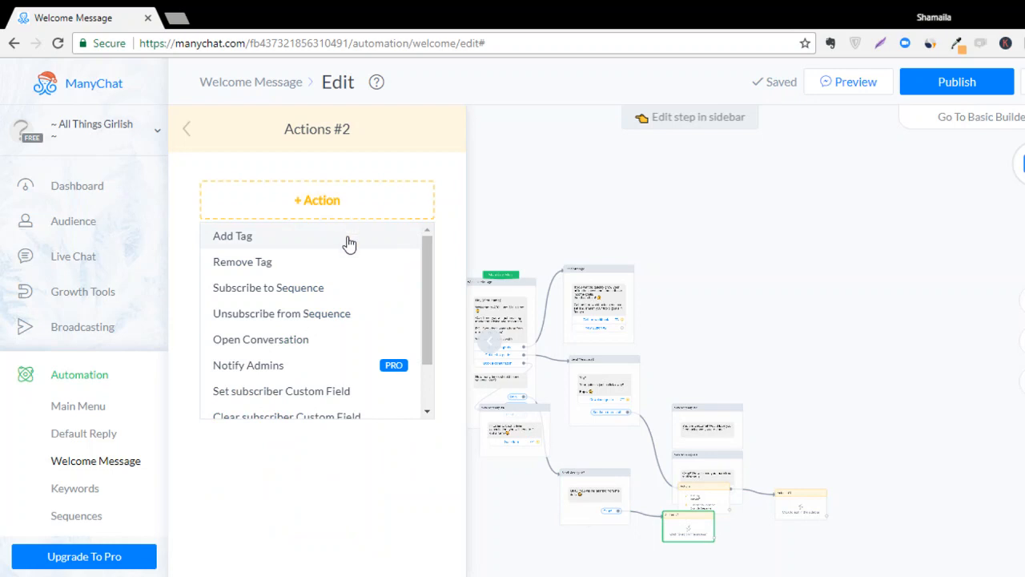
left_click(347, 239)
left_click(352, 224)
type("daily bor")
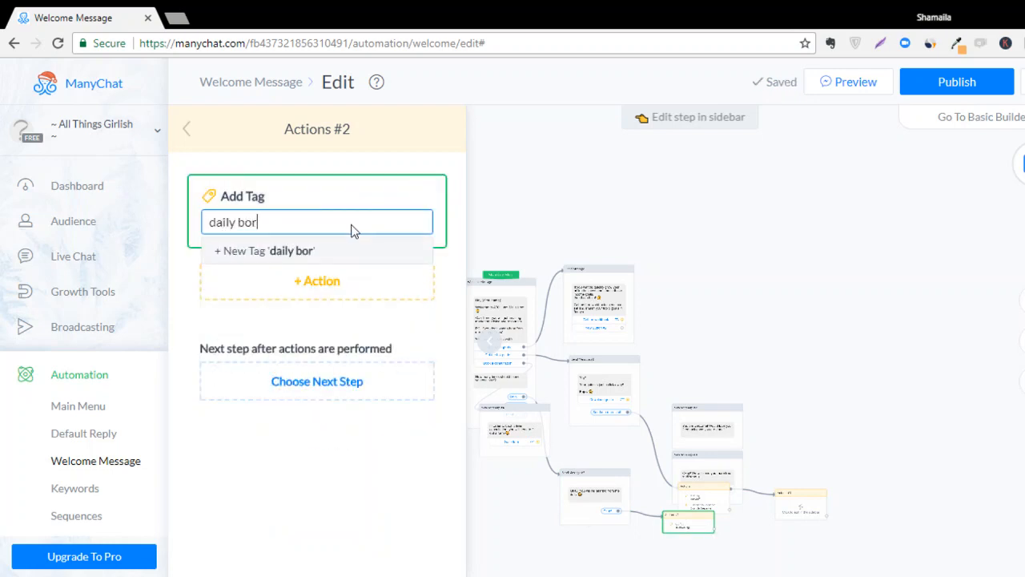
key("BackSpace")
key("BackSpace")
type("roadcasts")
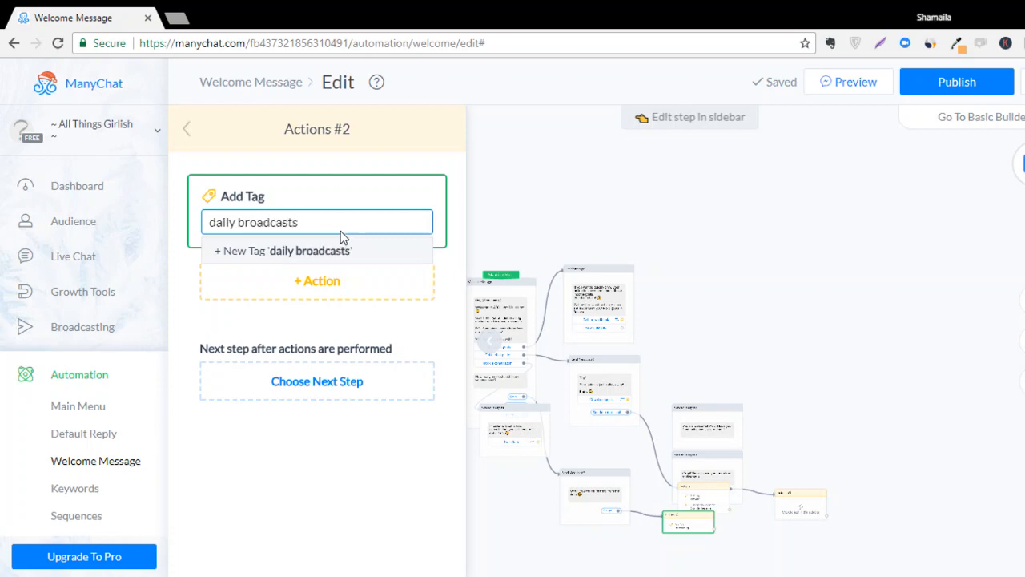
left_click(343, 258)
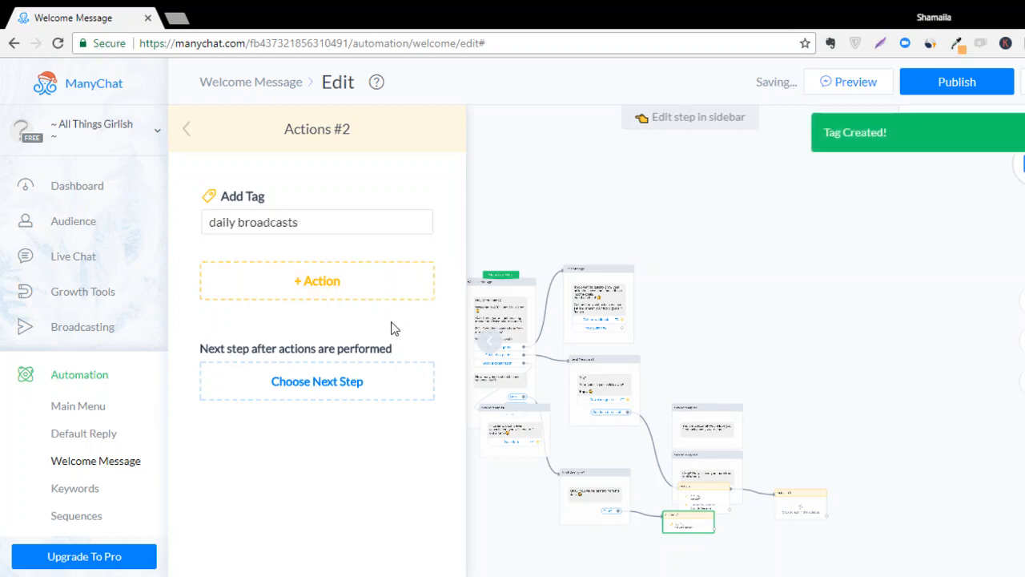
left_click(355, 295)
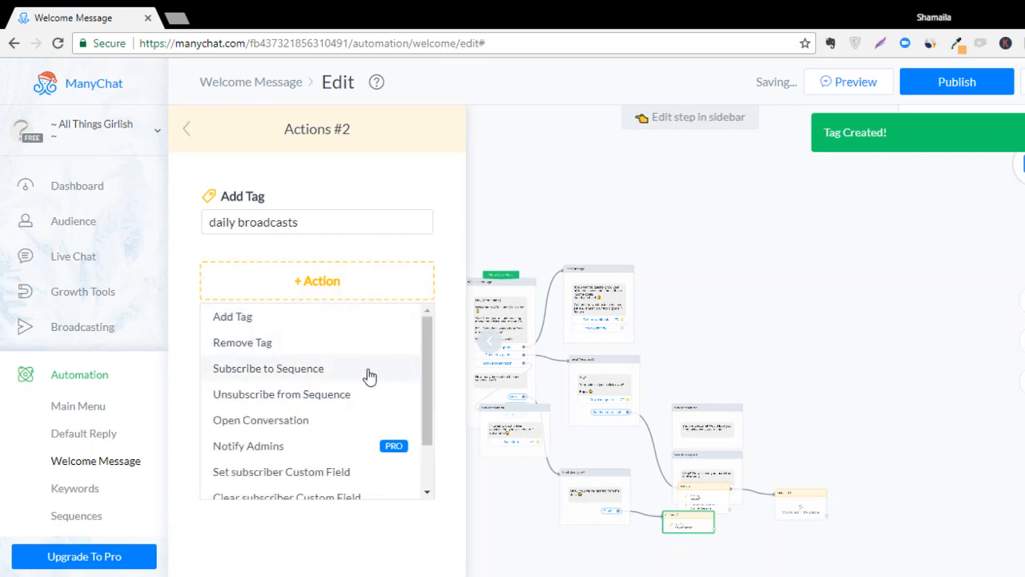
scroll(369, 375, "down", 1)
scroll(366, 375, "up", 2)
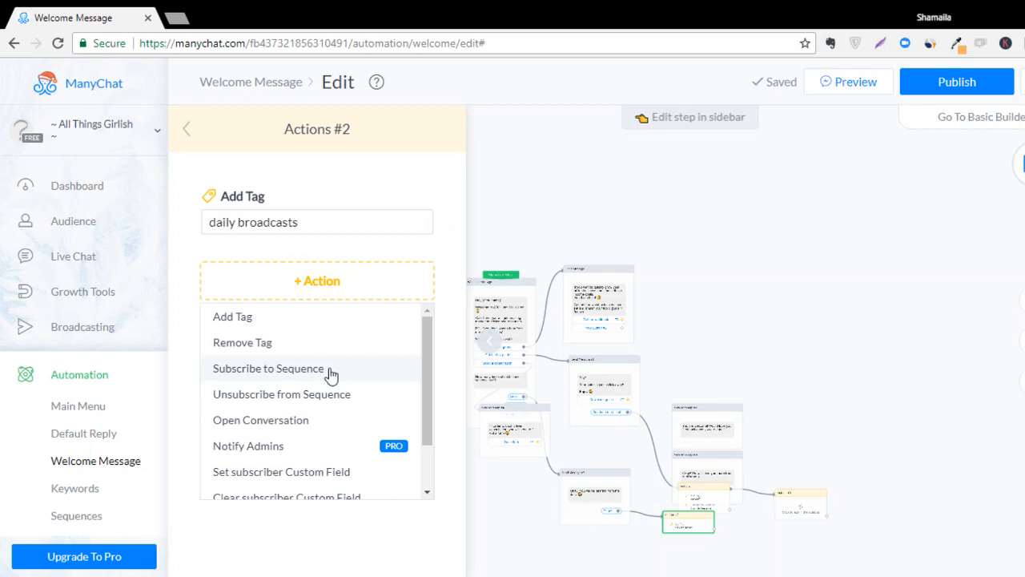
left_click(392, 522)
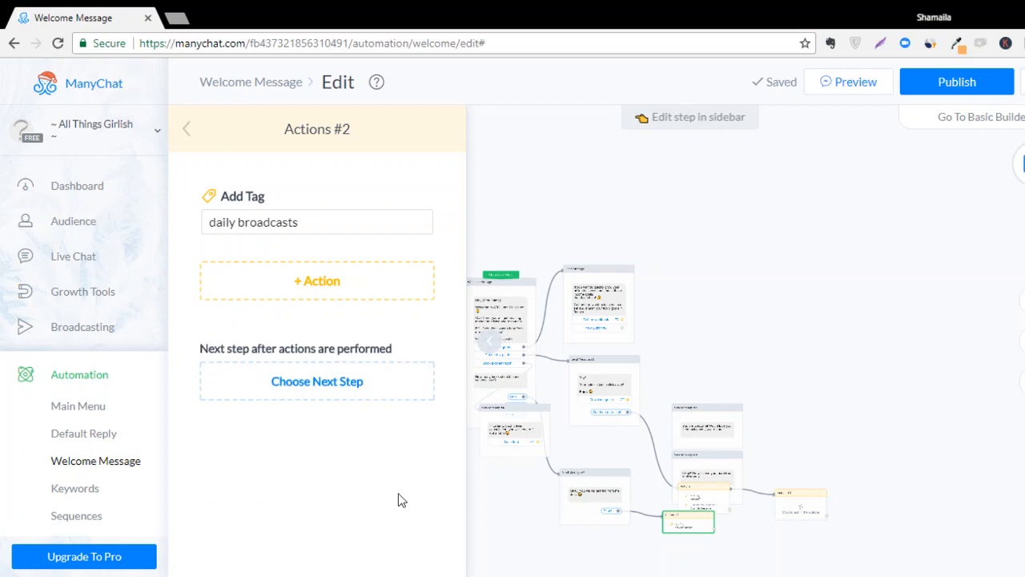
Open the Welcome Message block for editing and add an empty image block below the "How many times should I send you cool stuff?" text.
left_click(505, 360)
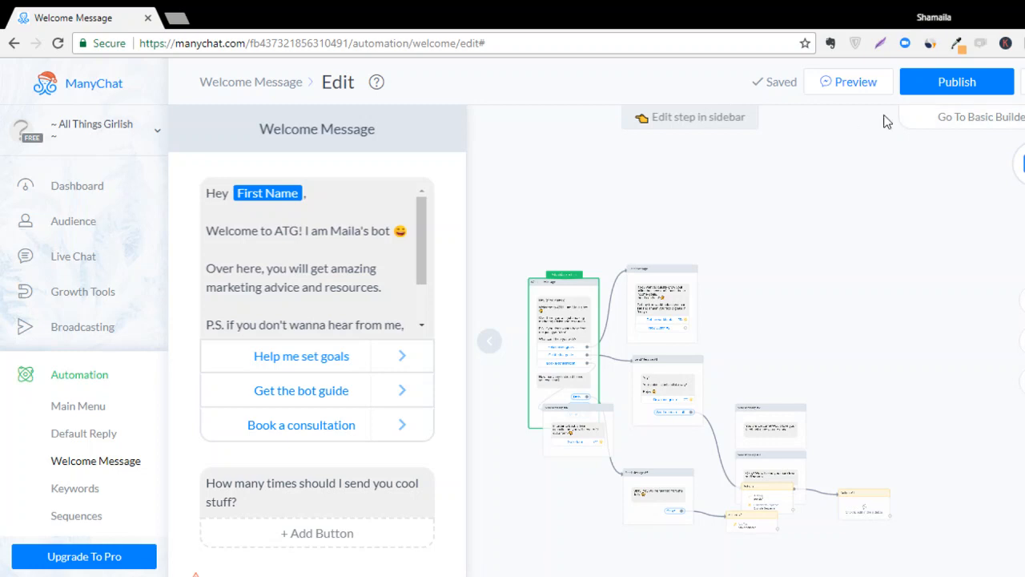
scroll(396, 288, "down", 2)
scroll(428, 505, "down", 4)
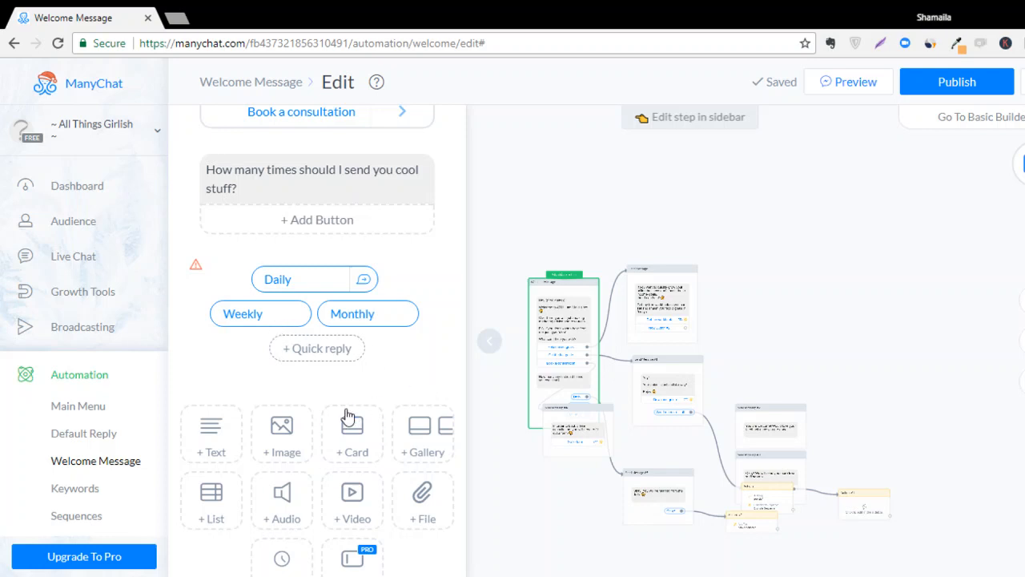
scroll(276, 453, "down", 1)
scroll(272, 453, "up", 3)
scroll(272, 453, "down", 3)
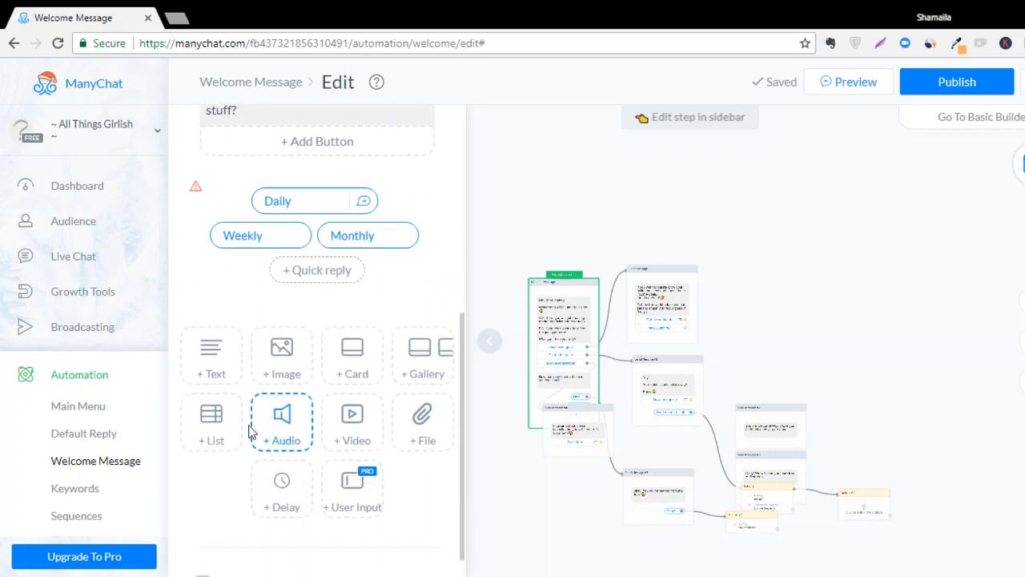
left_click(293, 370)
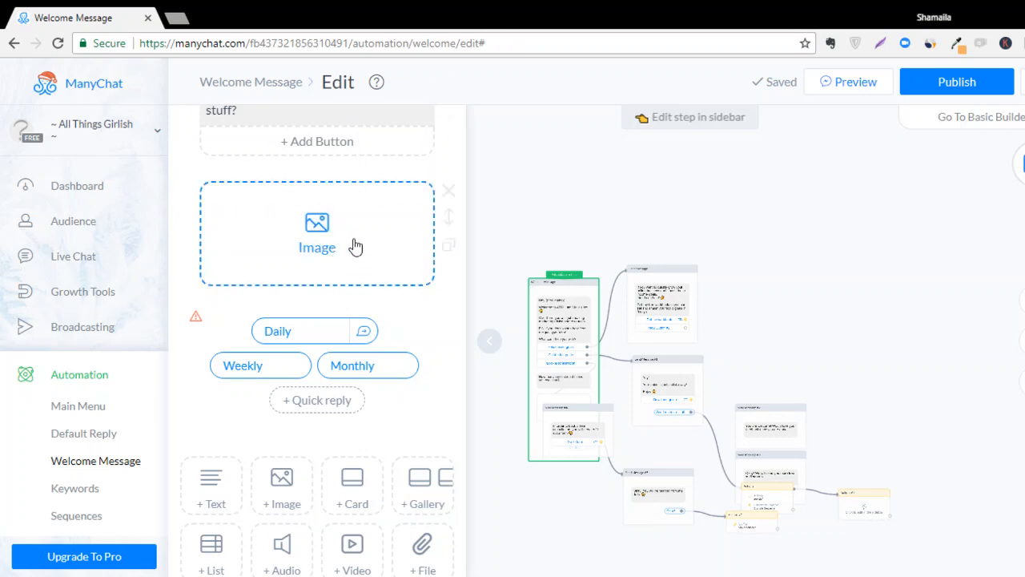
Try out a card block below the image block, checking its title and subtitle fields, and remove it.
scroll(379, 328, "down", 1)
scroll(379, 328, "down", 2)
left_click(371, 331)
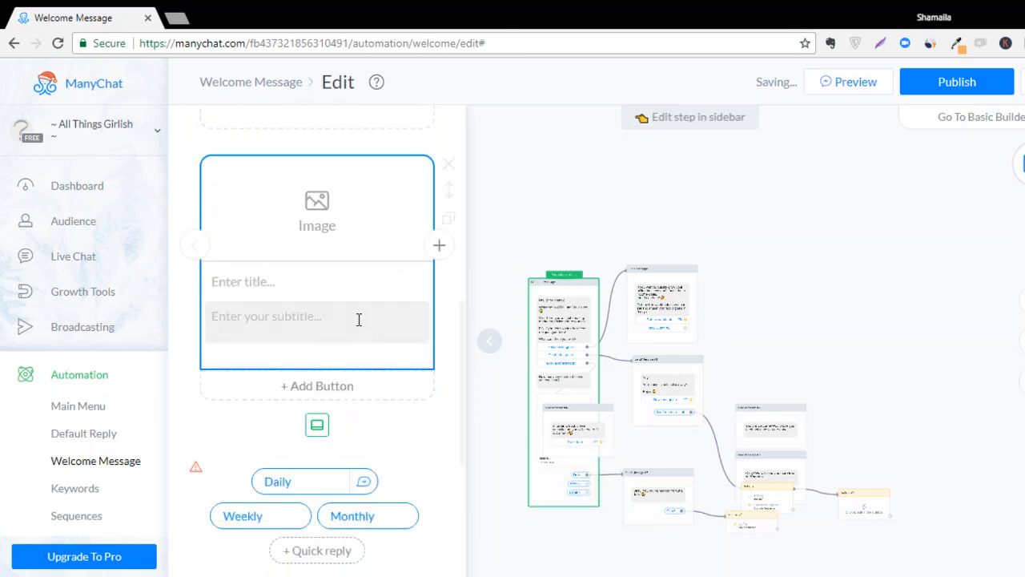
left_click(314, 289)
left_click(308, 325)
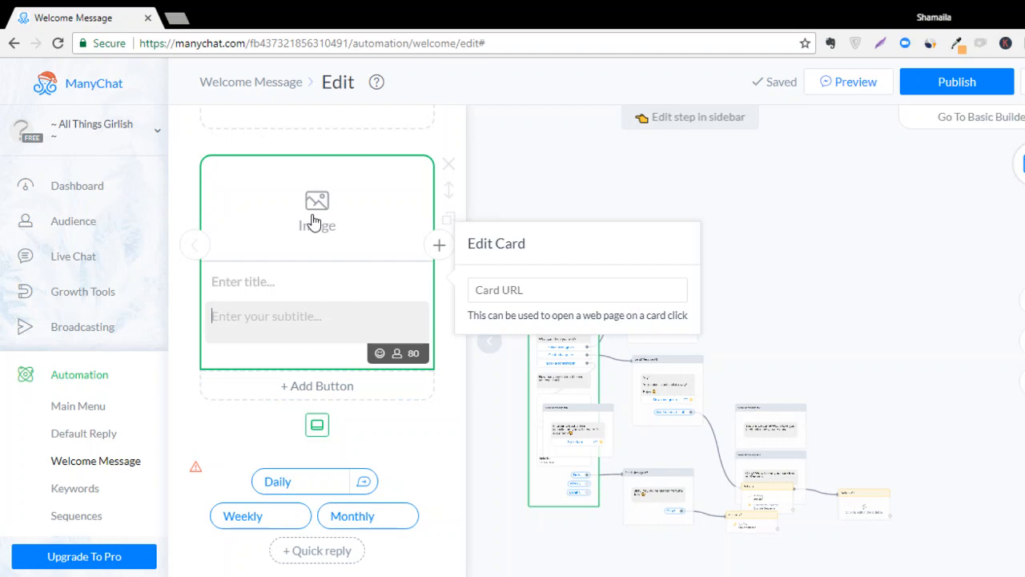
left_click(310, 287)
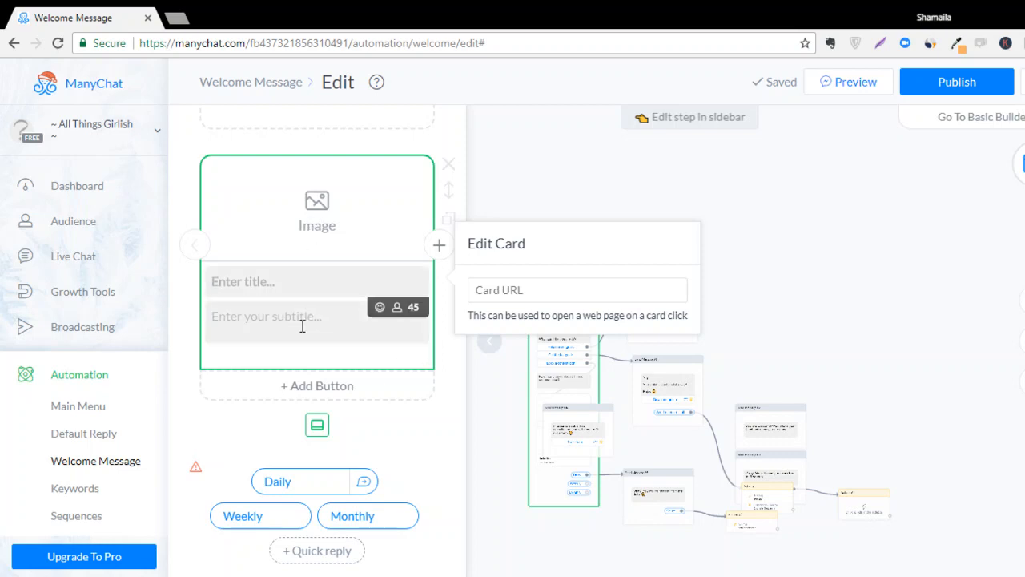
left_click(303, 324)
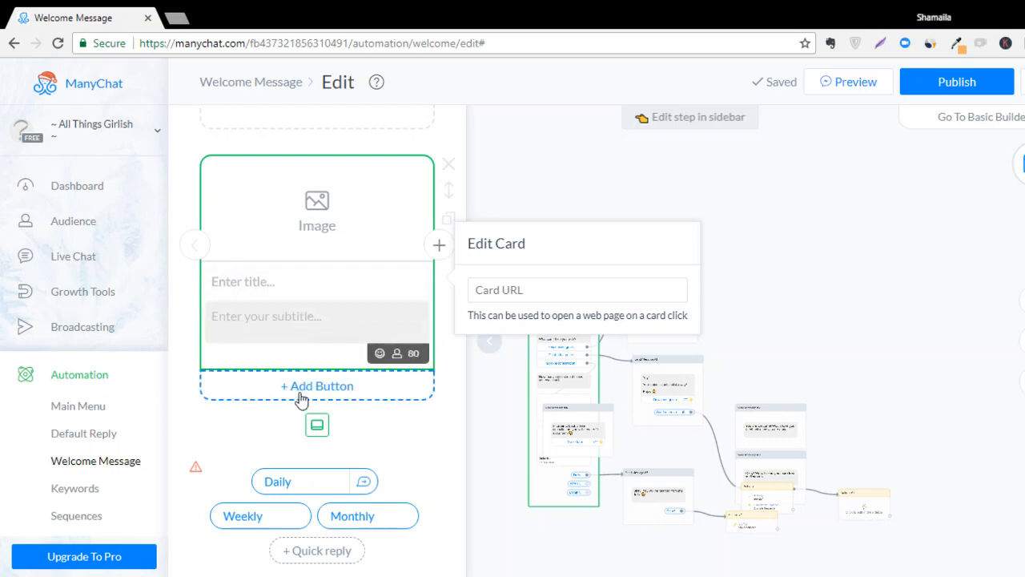
left_click(406, 421)
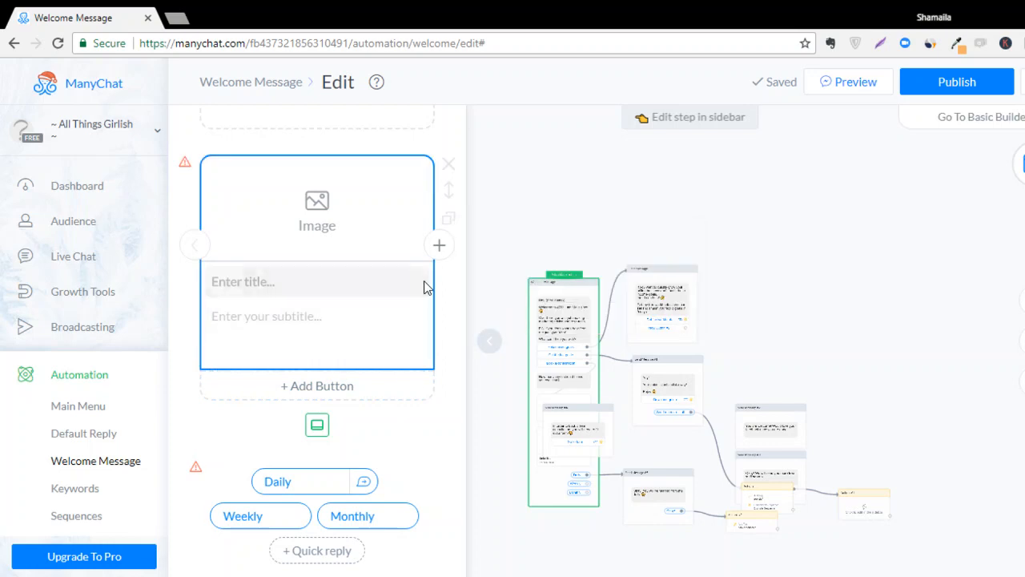
left_click(448, 166)
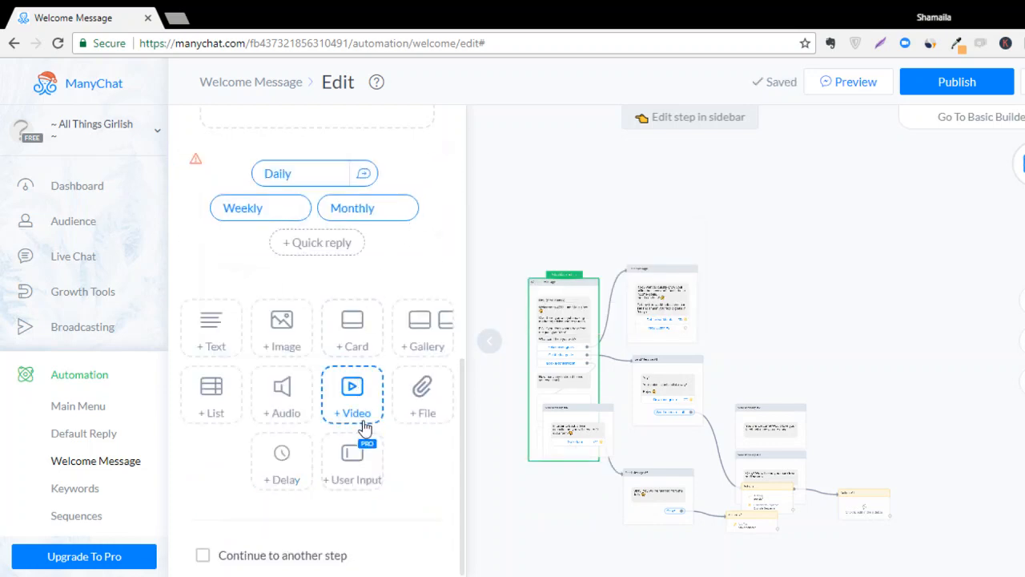
Add a gallery block below the image block and extend it to five empty cards.
left_click(408, 340)
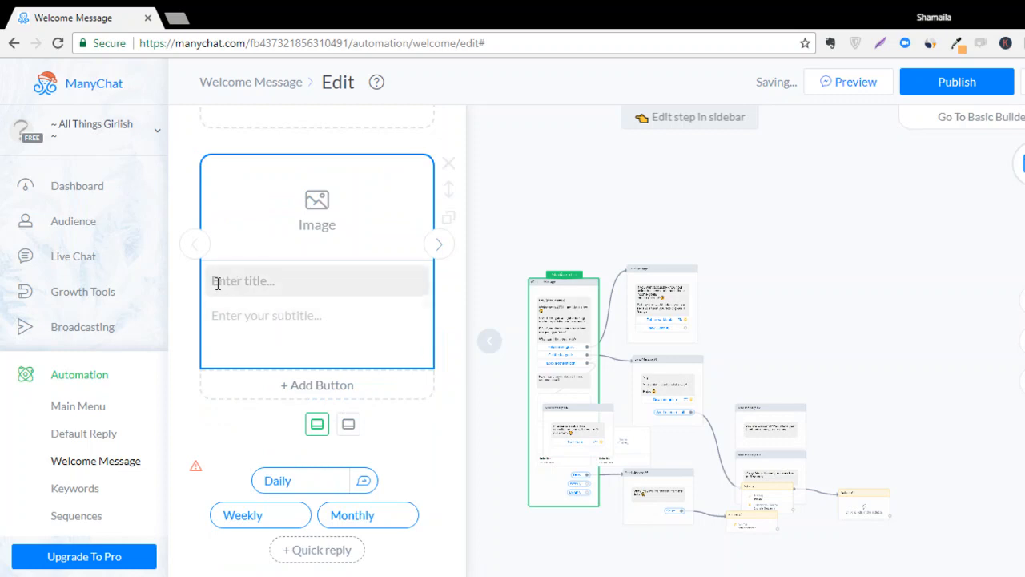
left_click(439, 245)
left_click(439, 245)
left_click(439, 245)
left_click(439, 246)
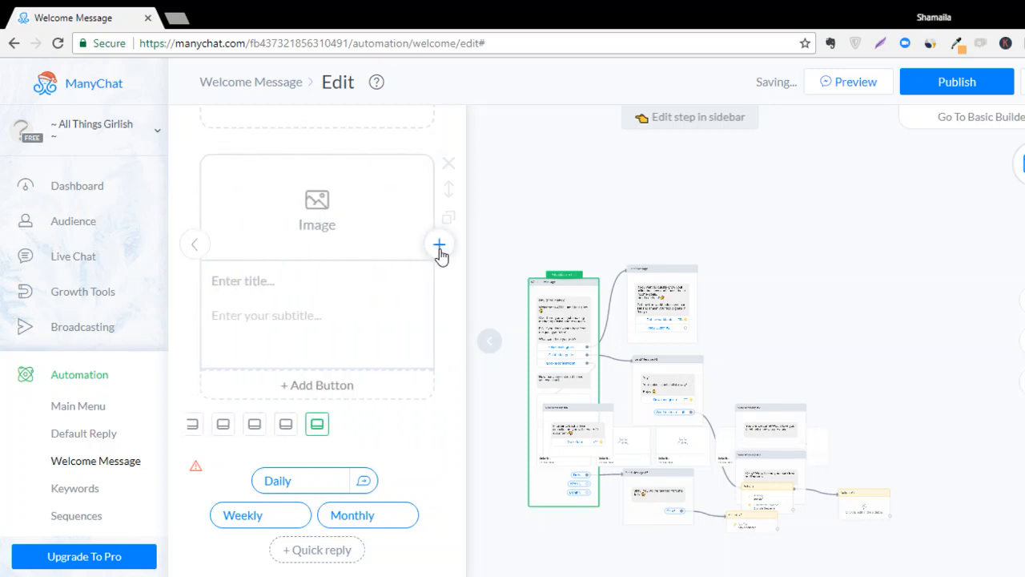
Add empty list, audio, video and file blocks below the gallery in the welcome message.
scroll(365, 344, "down", 4)
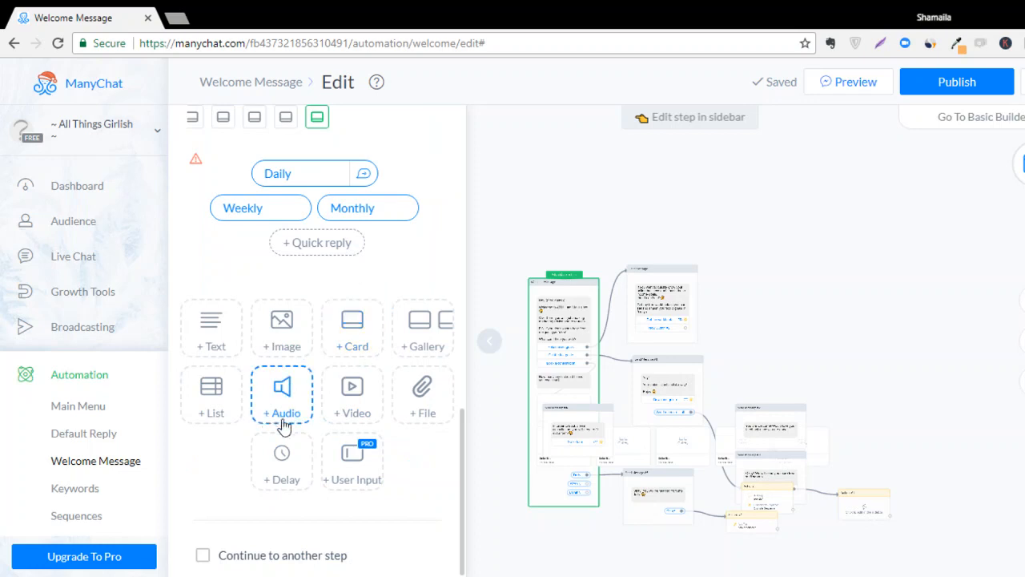
left_click(210, 406)
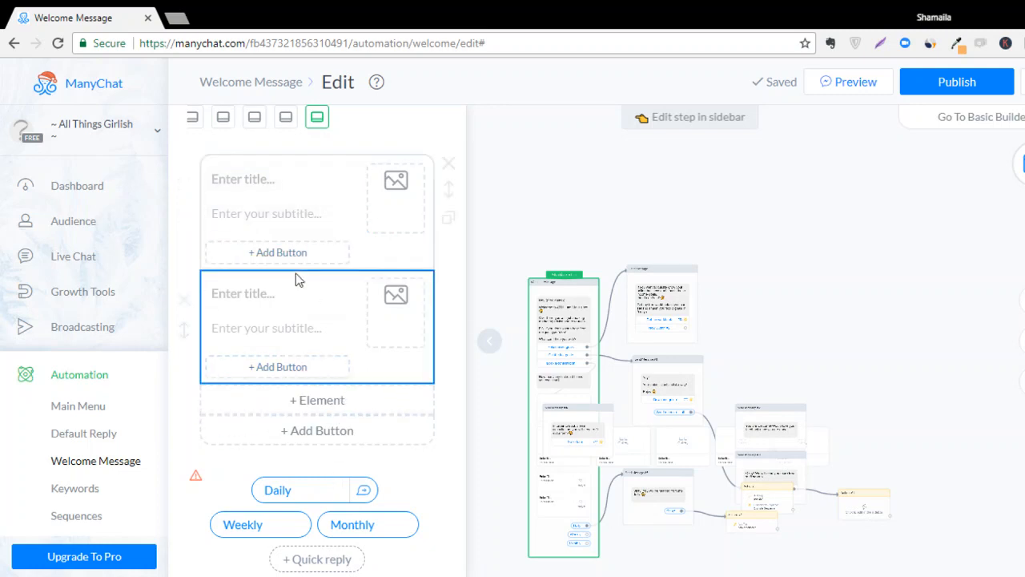
scroll(388, 410, "down", 4)
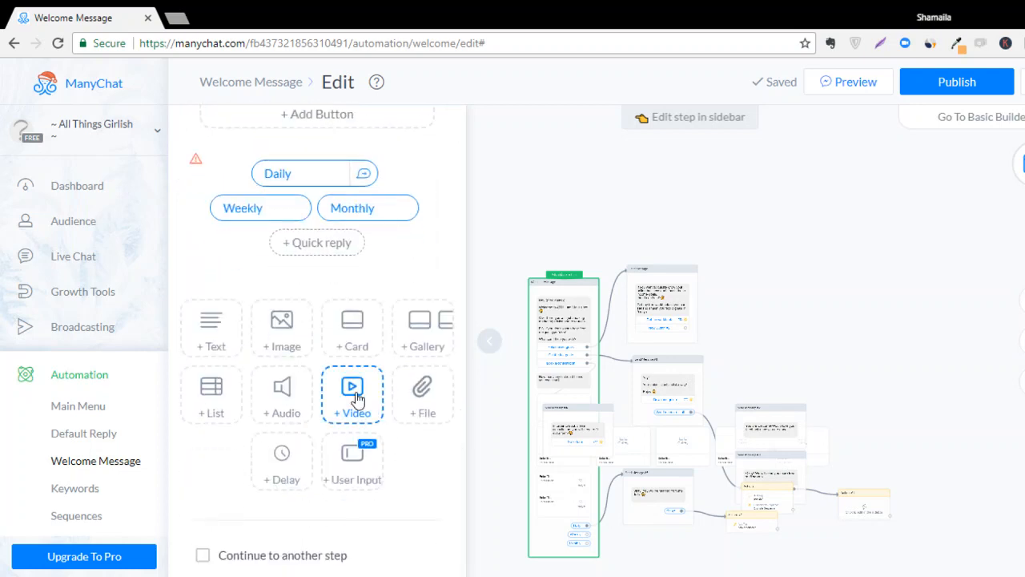
left_click(290, 408)
left_click(355, 517)
scroll(435, 428, "down", 3)
left_click(425, 413)
scroll(422, 420, "down", 2)
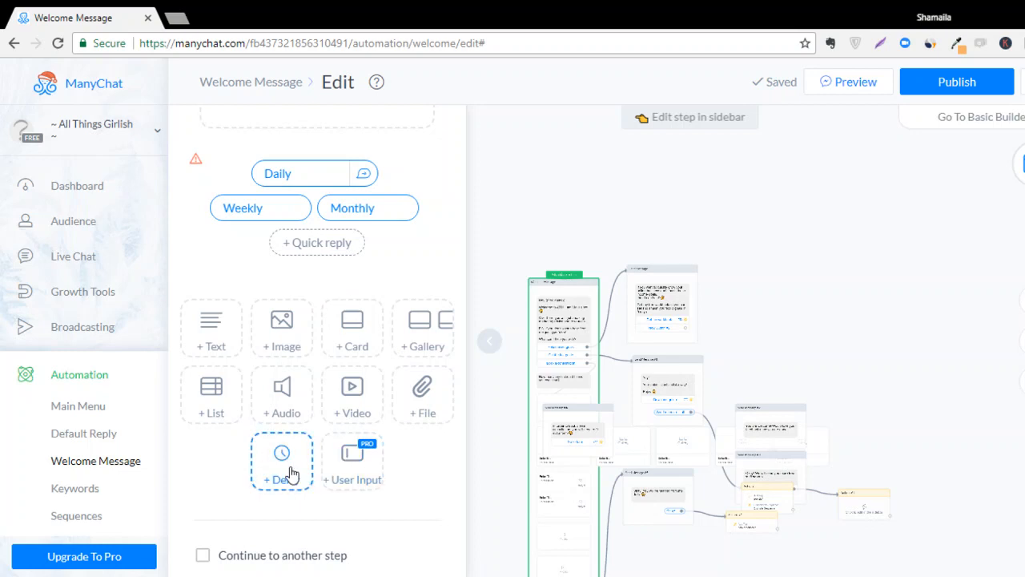
Add a 3-second typing delay block at the end of the welcome message and check its delay settings.
scroll(322, 289, "up", 4)
scroll(321, 312, "up", 10)
scroll(317, 320, "up", 3)
scroll(275, 496, "down", 3)
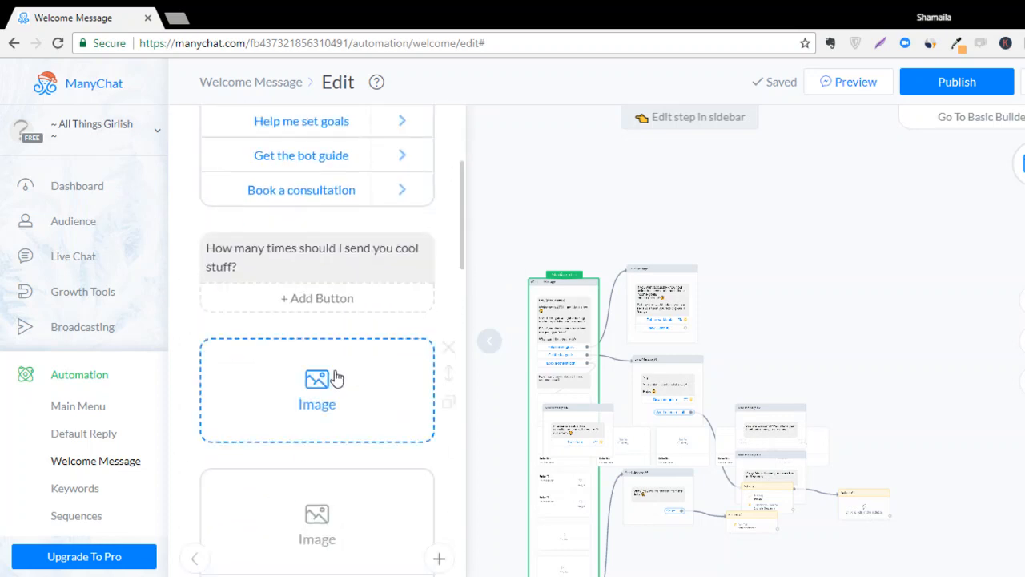
scroll(381, 448, "down", 1)
scroll(376, 445, "down", 10)
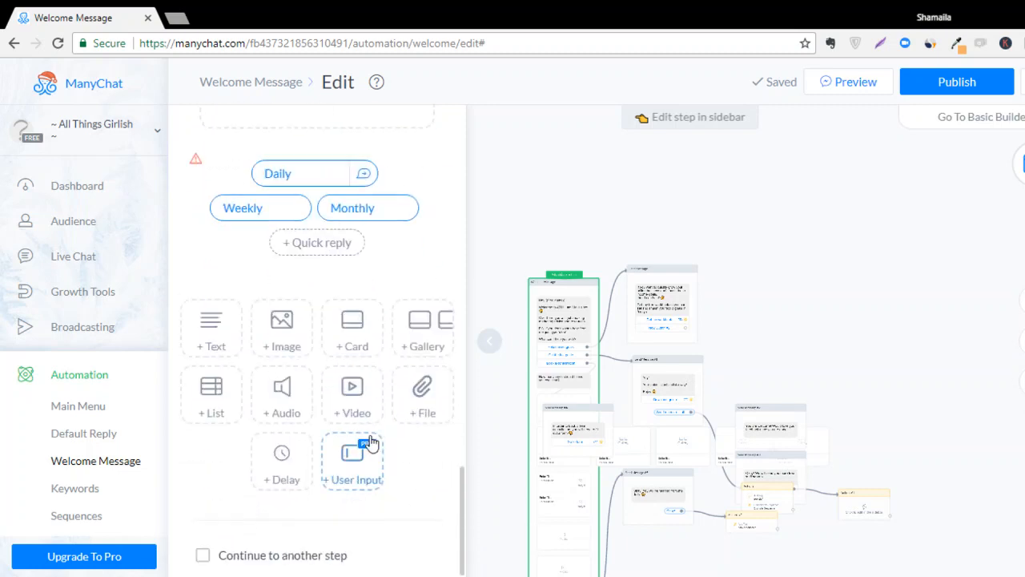
left_click(286, 449)
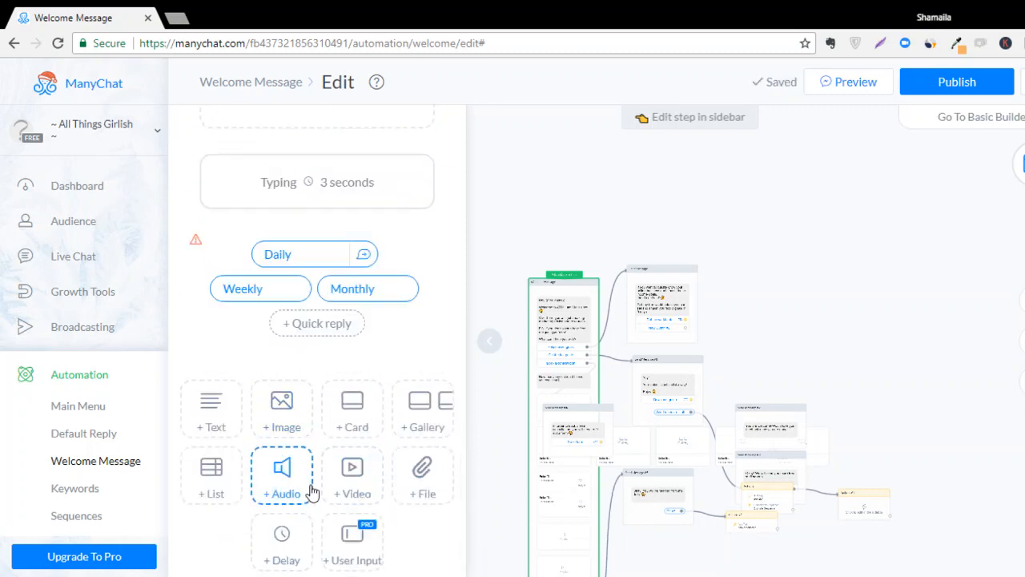
left_click(355, 178)
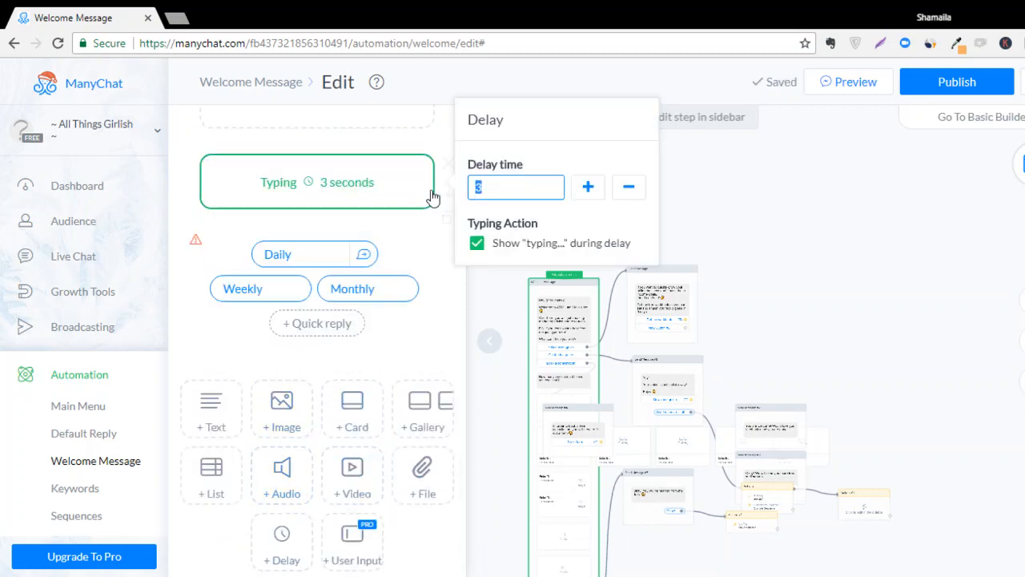
left_click(450, 192)
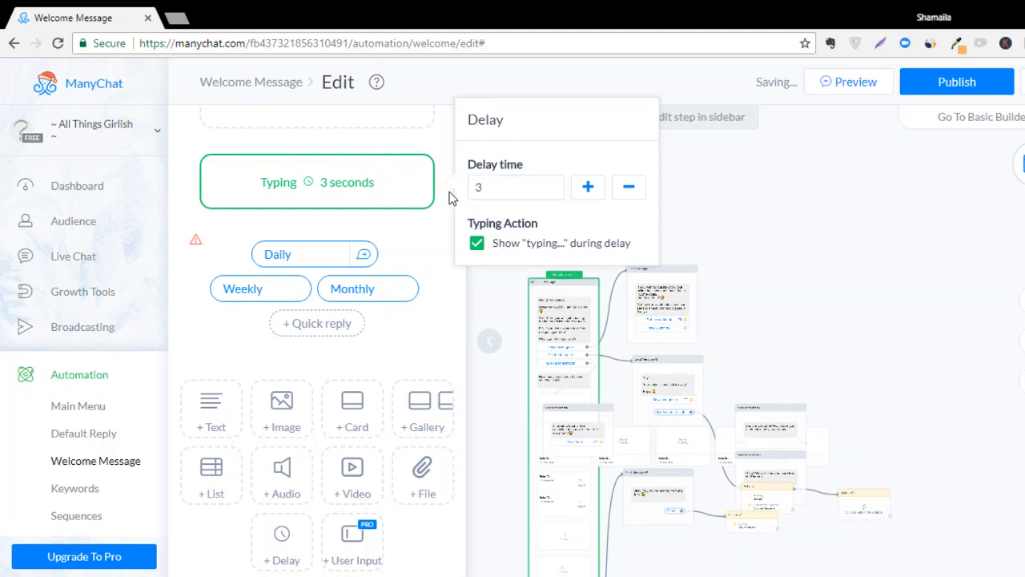
left_click(426, 241)
Move the typing delay block up to just above the "How many times should I send you cool stuff?" text and open its delay settings.
mouse_move(449, 190)
left_mouse_down()
mouse_move(426, 104)
mouse_move(439, 398)
mouse_move(408, 137)
mouse_move(444, 183)
left_mouse_up()
scroll(448, 265, "up", 3)
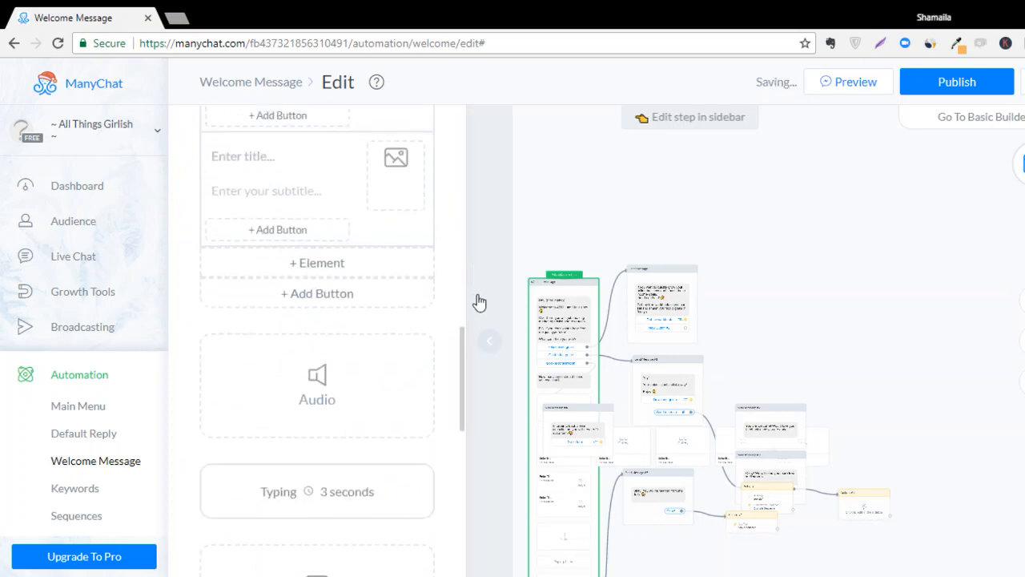
left_click_drag(446, 492, 434, 204)
scroll(441, 402, "down", 3)
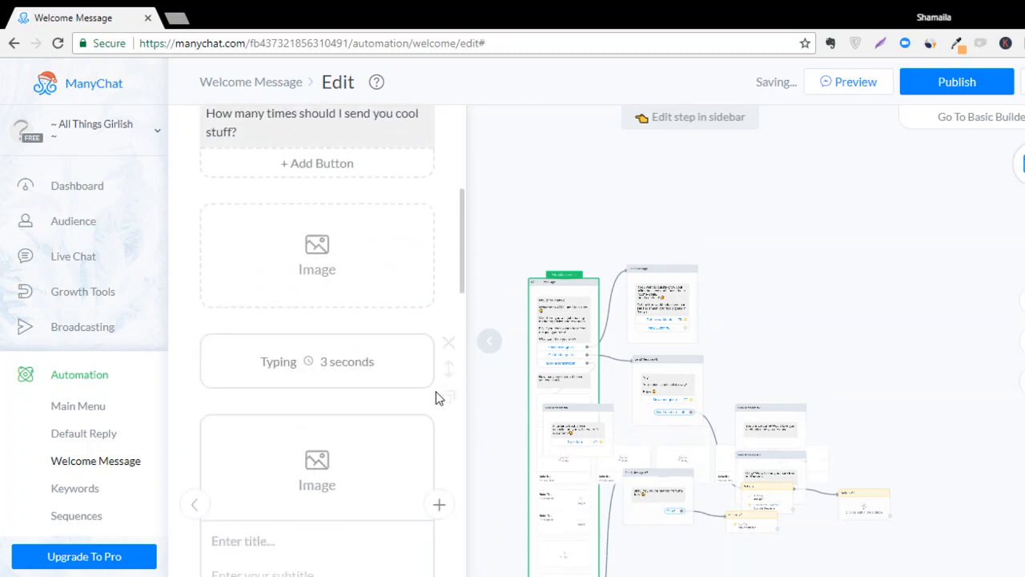
left_click_drag(446, 369, 358, 282)
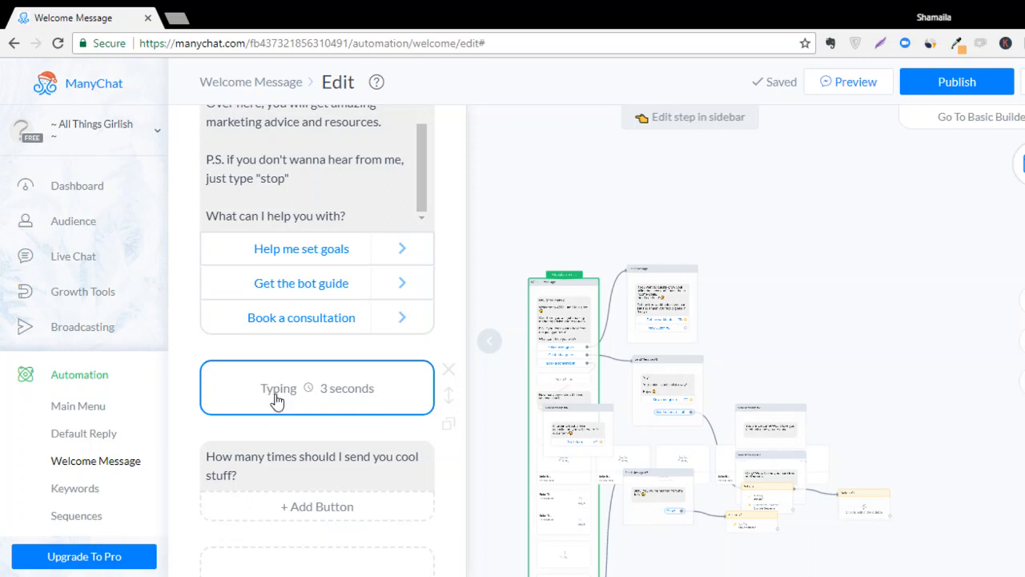
left_click(362, 399)
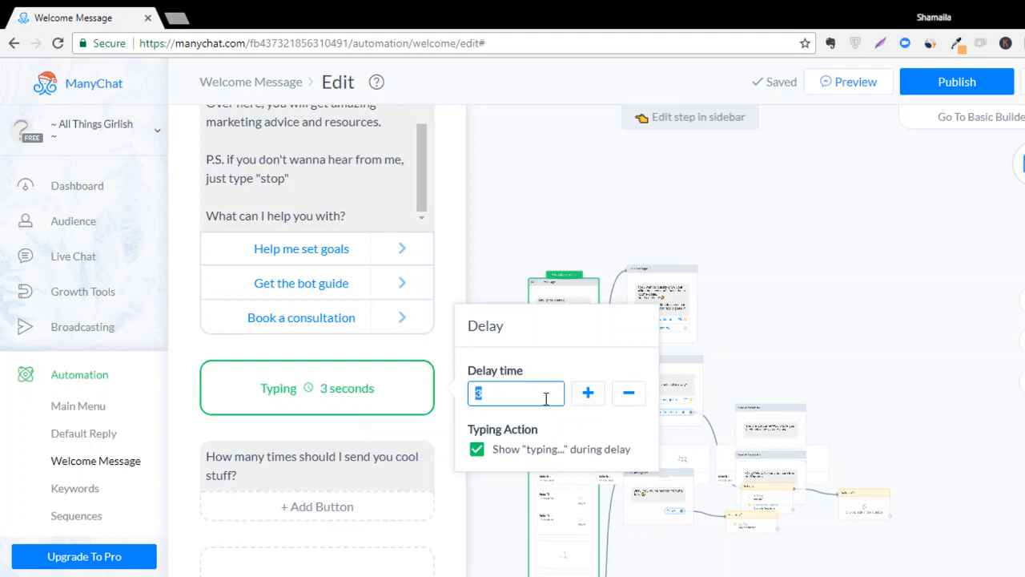
Set the typing delay above the "How many times should I send you cool stuff?" text to 1 second.
left_click(440, 298)
scroll(229, 206, "up", 2)
scroll(317, 214, "down", 4)
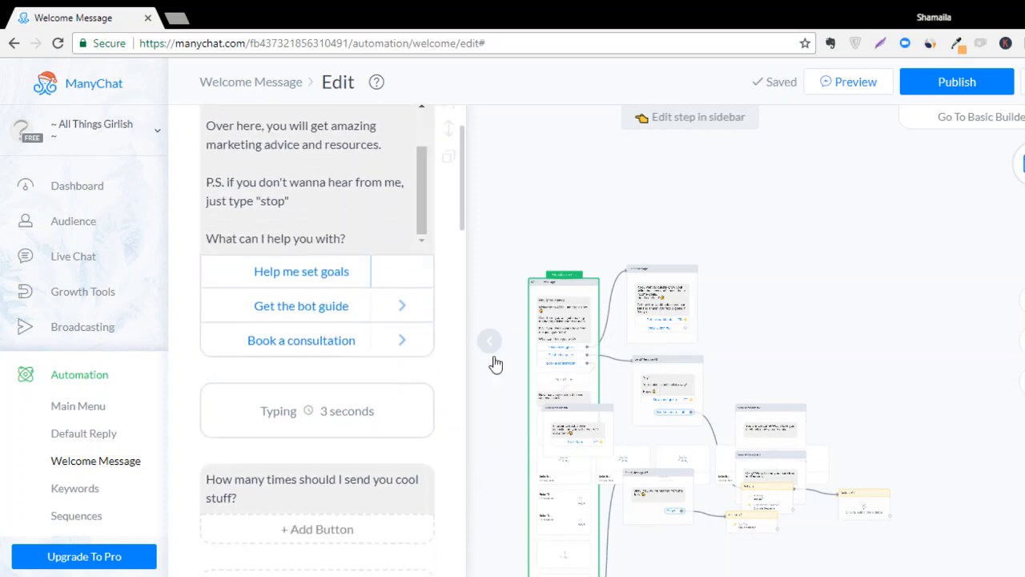
left_click(359, 392)
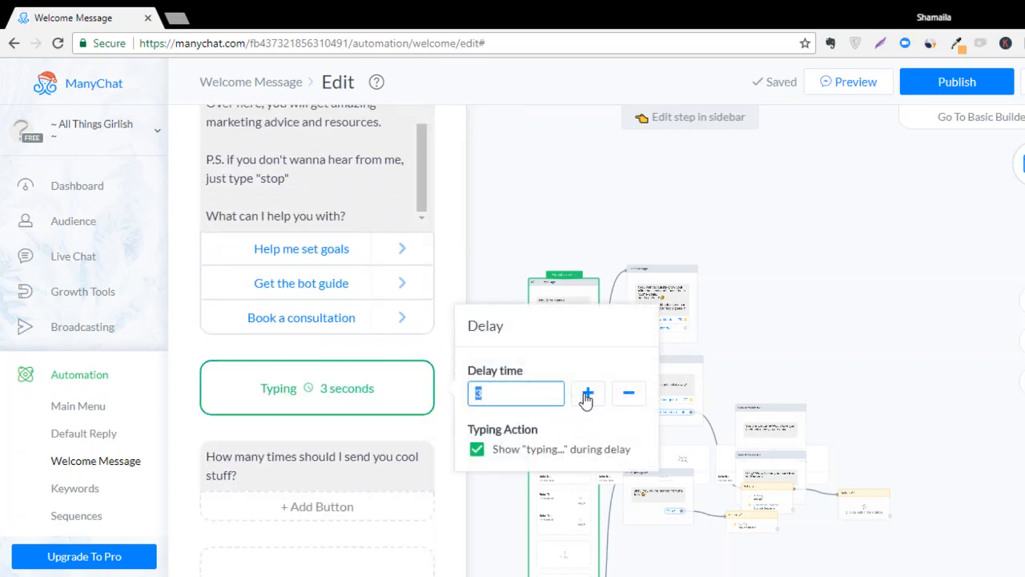
left_click(644, 398)
left_click(648, 401)
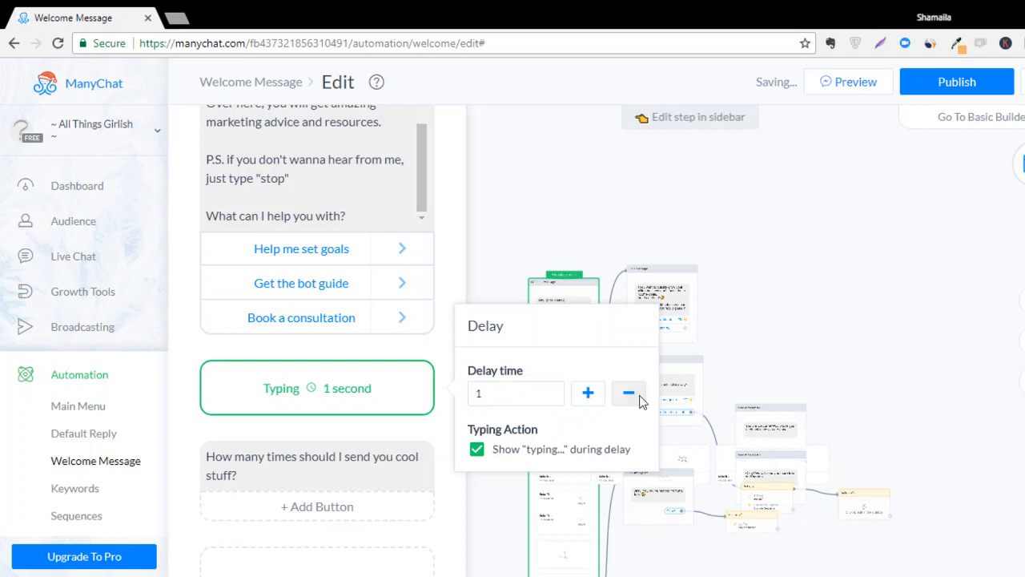
left_click(348, 467)
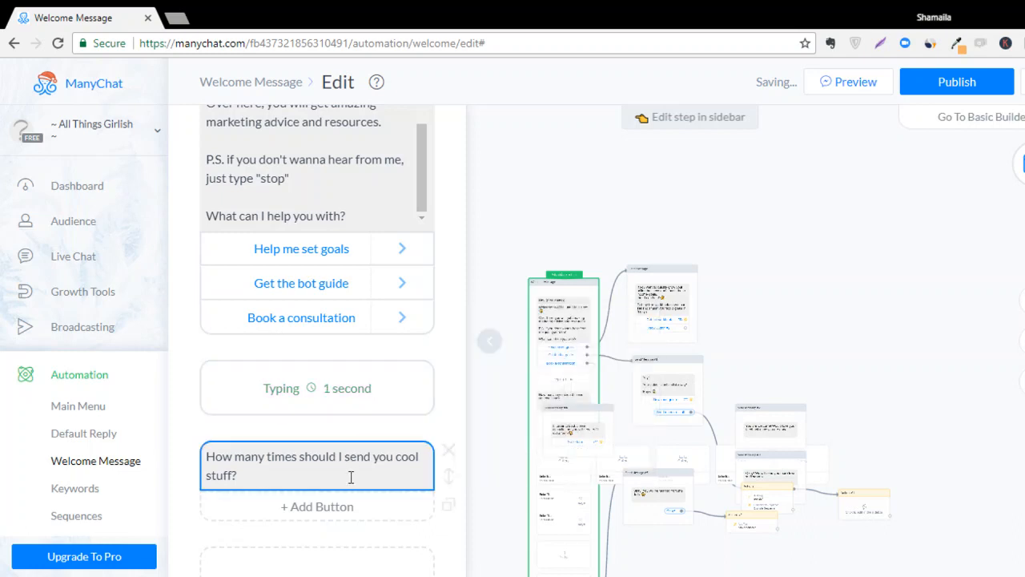
left_click(356, 404)
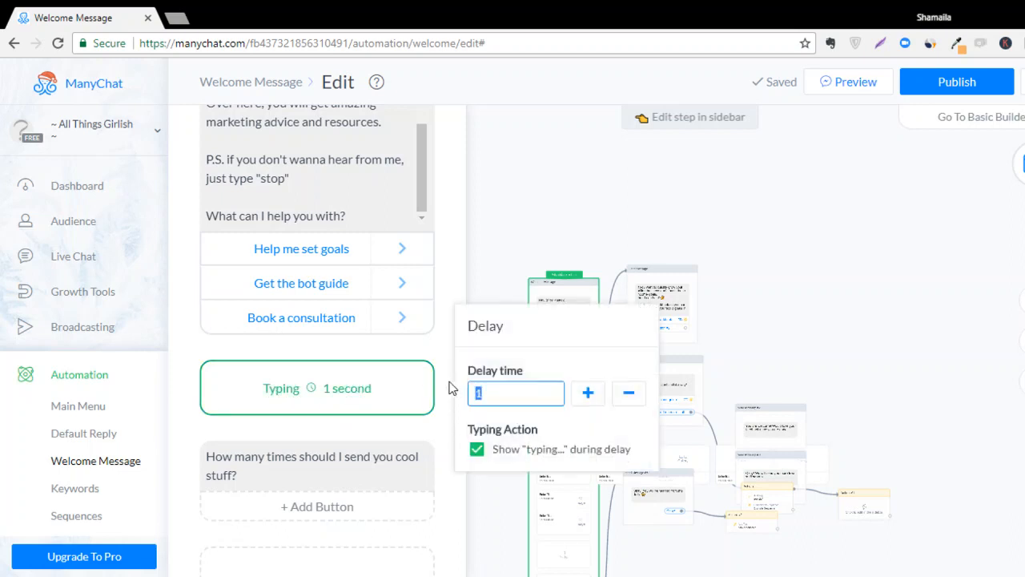
left_click(423, 437)
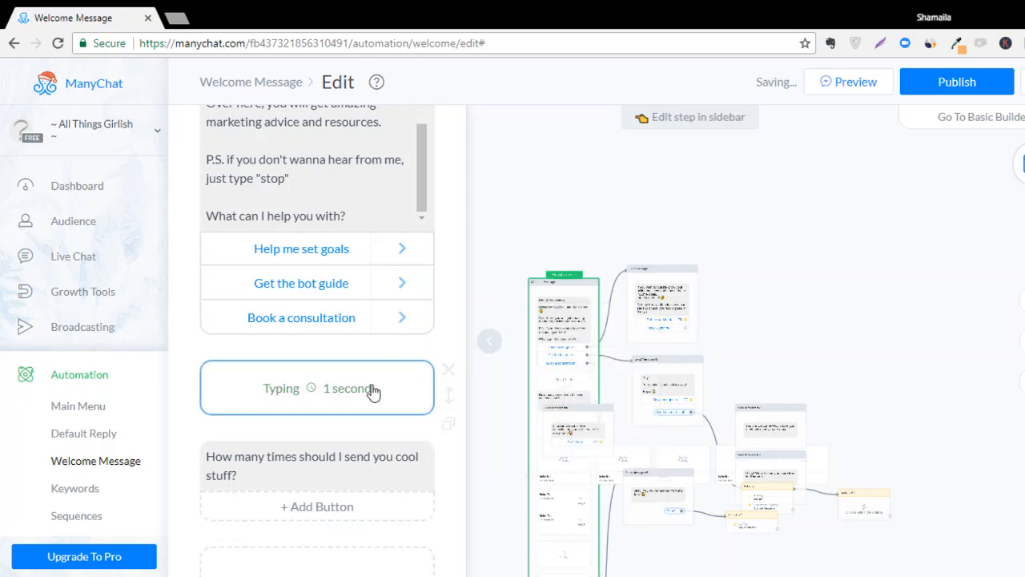
scroll(372, 396, "down", 4)
scroll(371, 395, "up", 4)
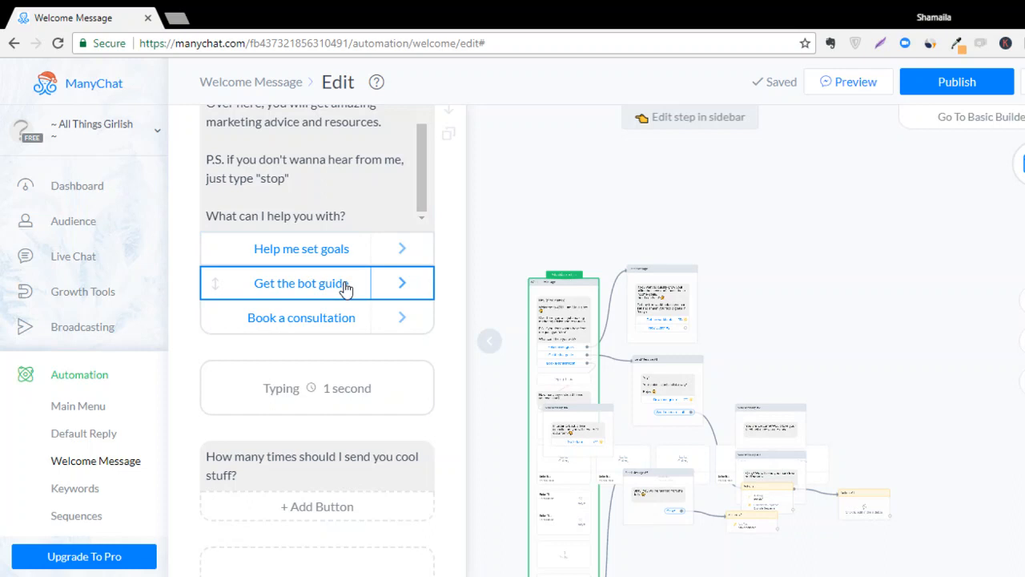
left_click_drag(810, 366, 785, 240)
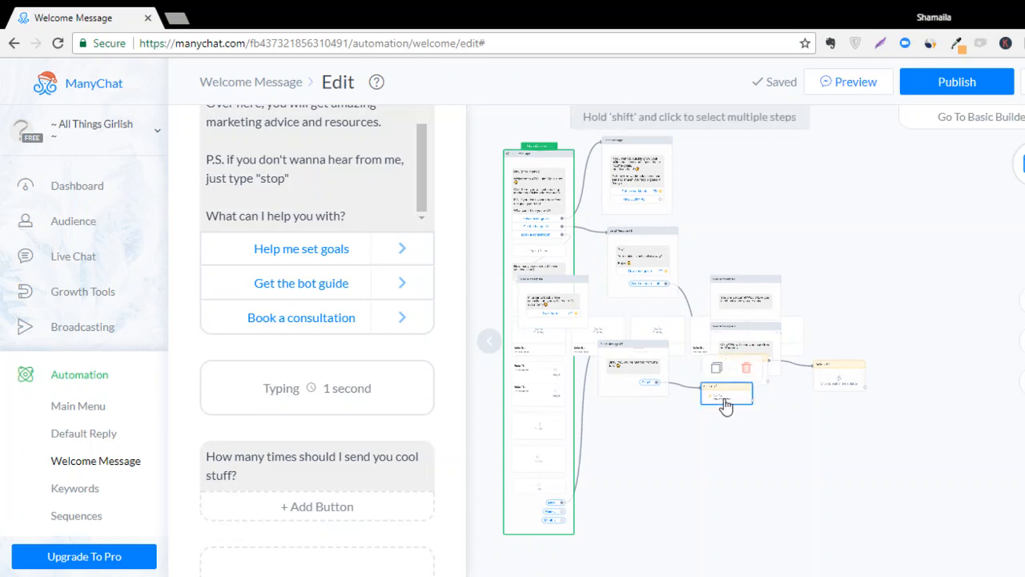
scroll(315, 408, "down", 8)
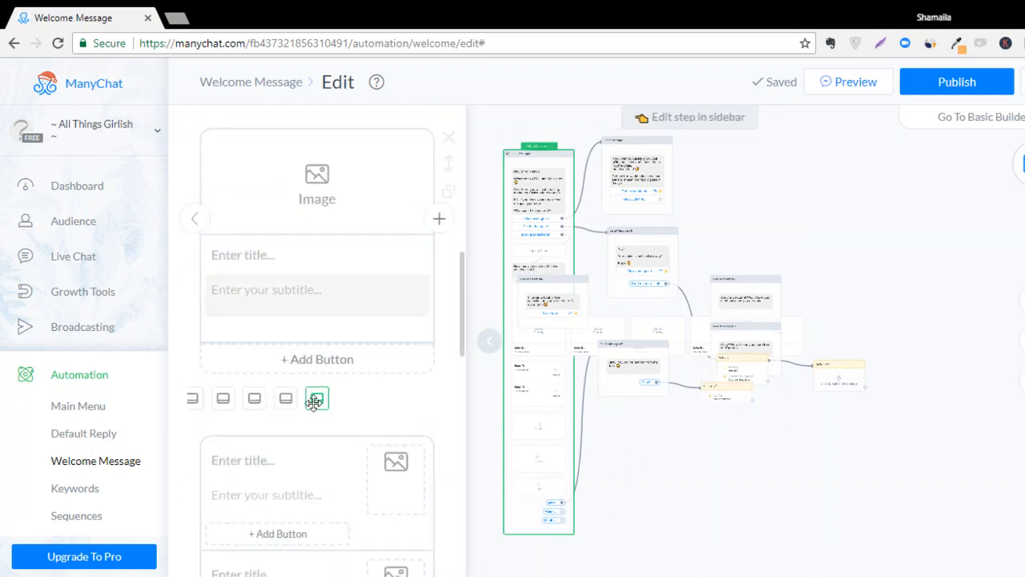
scroll(316, 413, "down", 10)
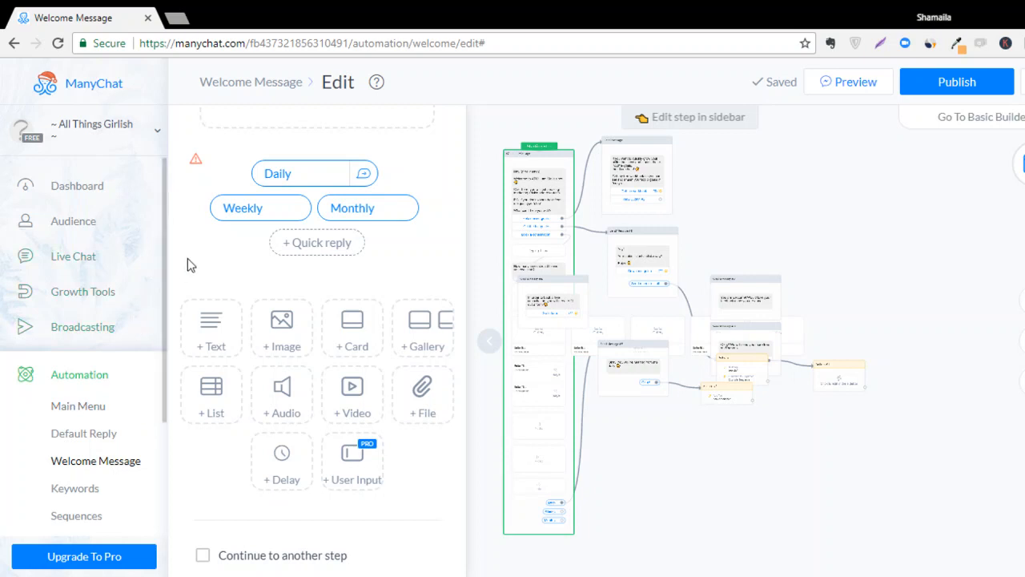
Create a new broadcast and begin its text block with "Hey", the First Name variable and a comma.
left_click(111, 333)
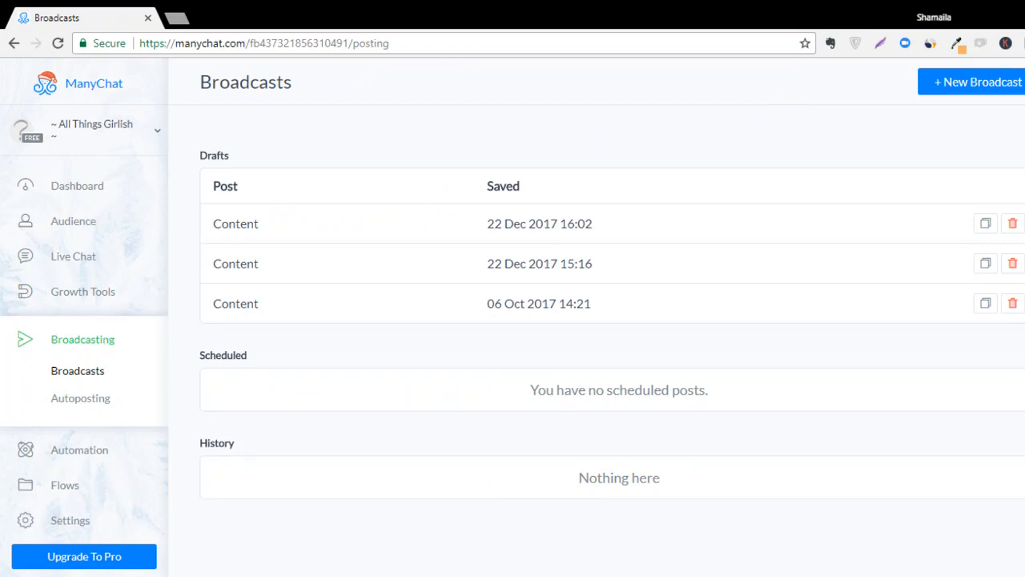
left_click(1007, 89)
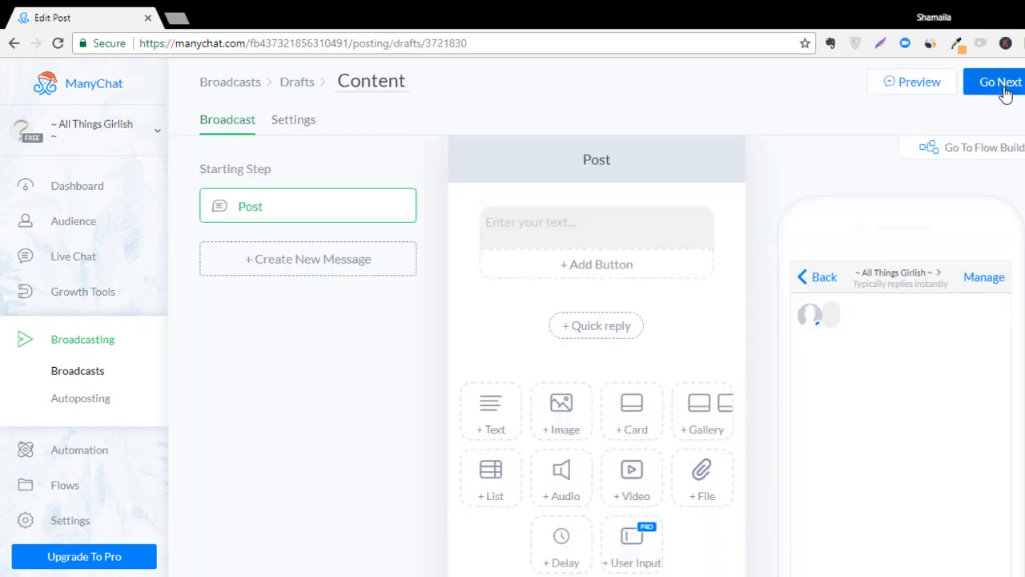
left_click(564, 230)
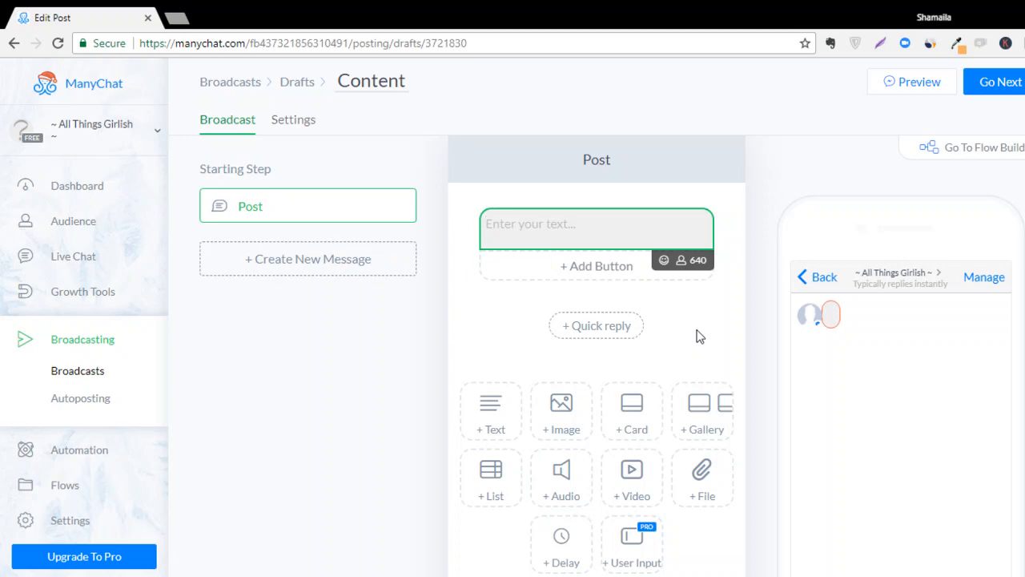
type("Hey")
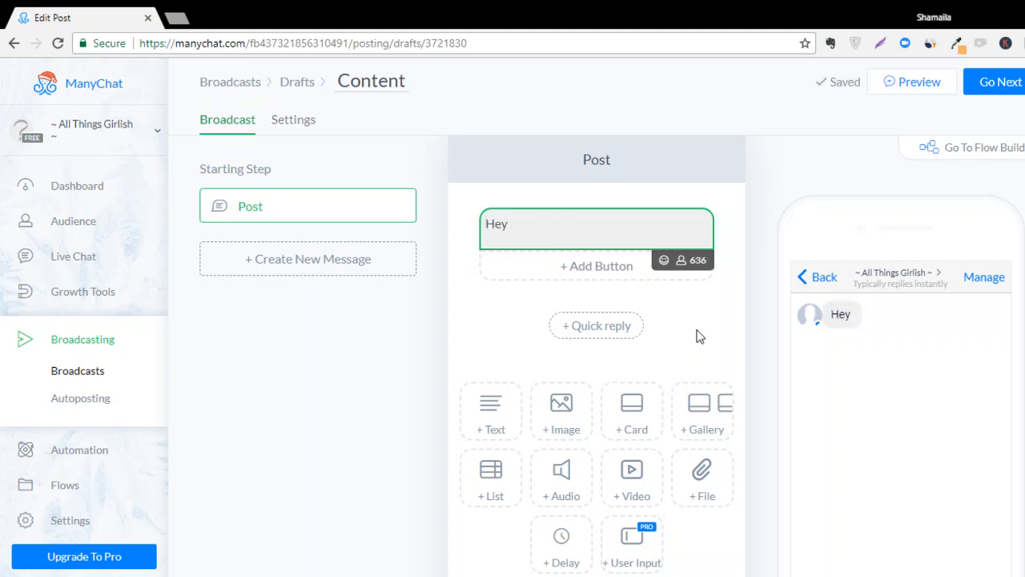
type(" {{")
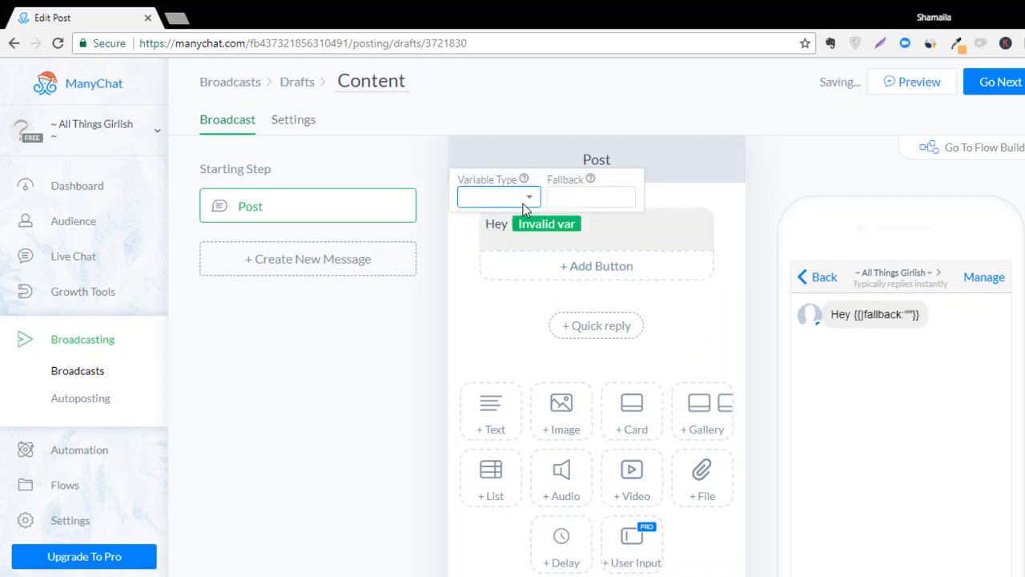
left_click(517, 236)
left_click(600, 232)
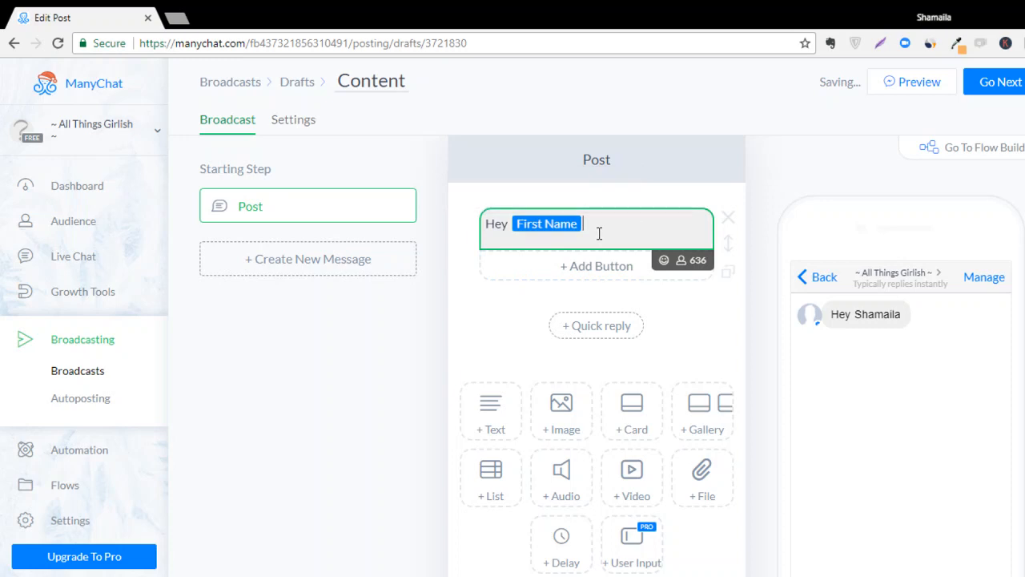
type(",")
Add the paragraphs "I just wrote a kickass blogpost." and "Take a look at it here" below the greeting, separated by blank lines.
key("Return")
key("Return")
type("I")
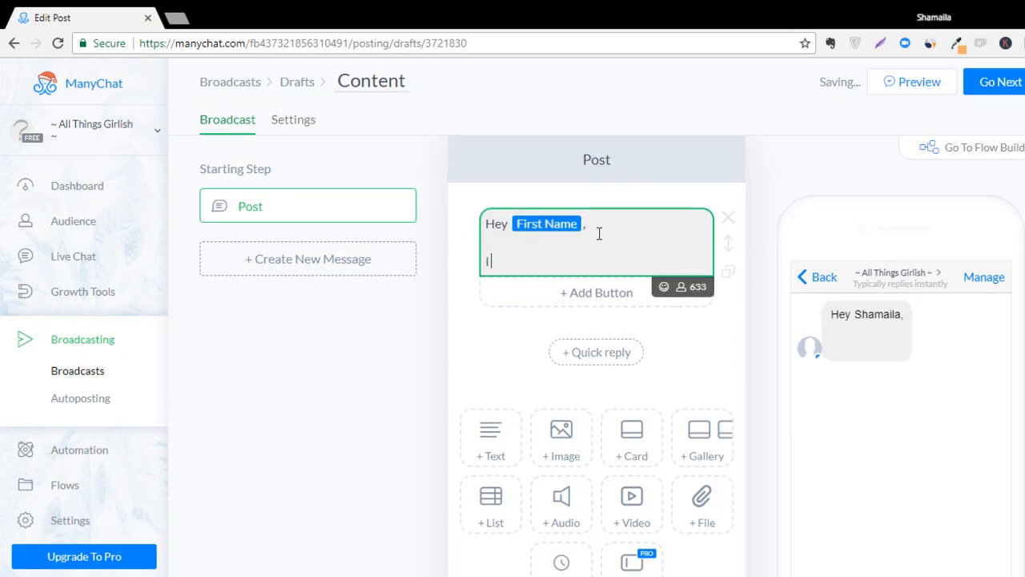
type(" jut")
type("t wrote a kick")
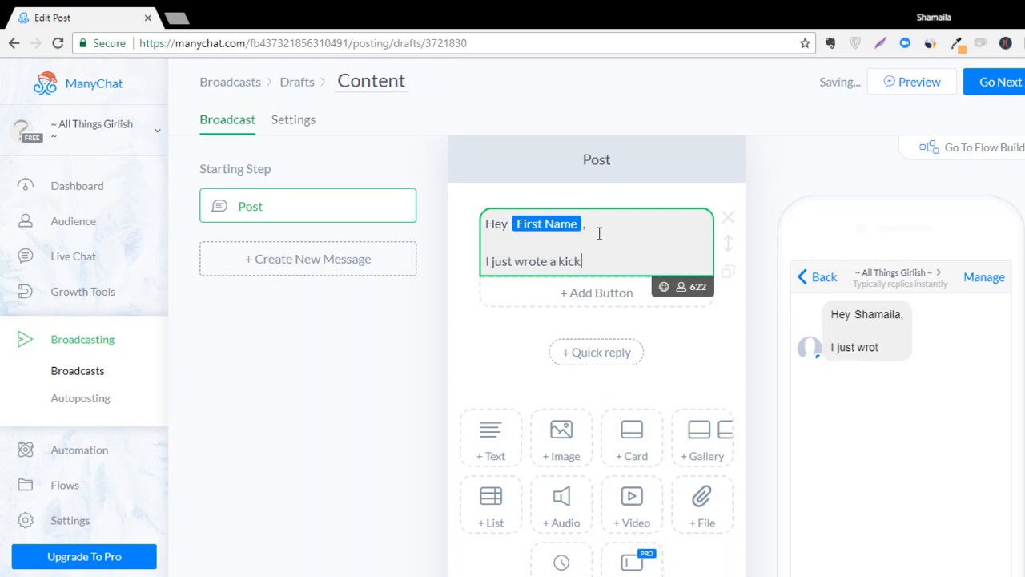
type("ass bl")
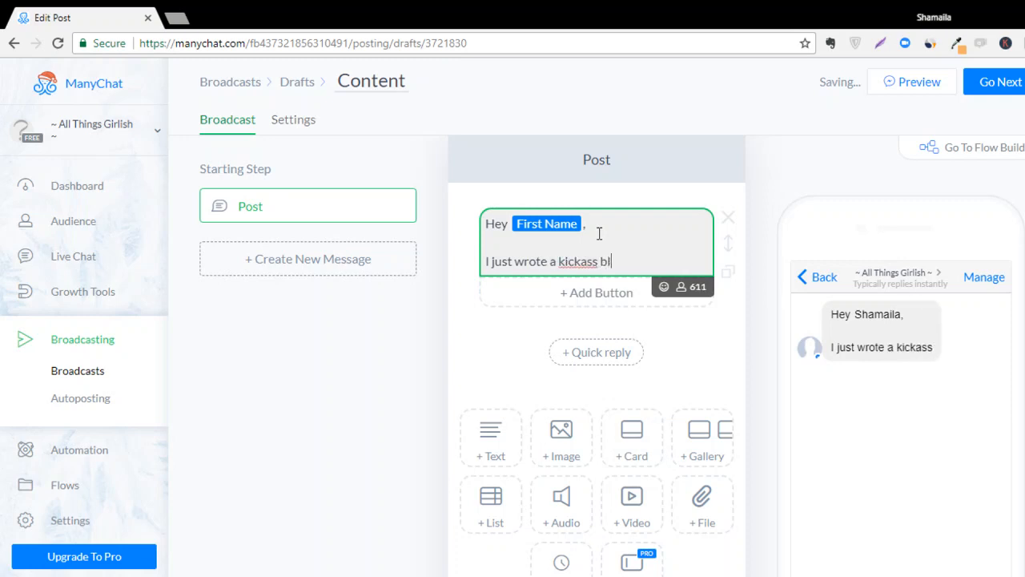
type("og[o")
key("BackSpace")
key("BackSpace")
type("[os")
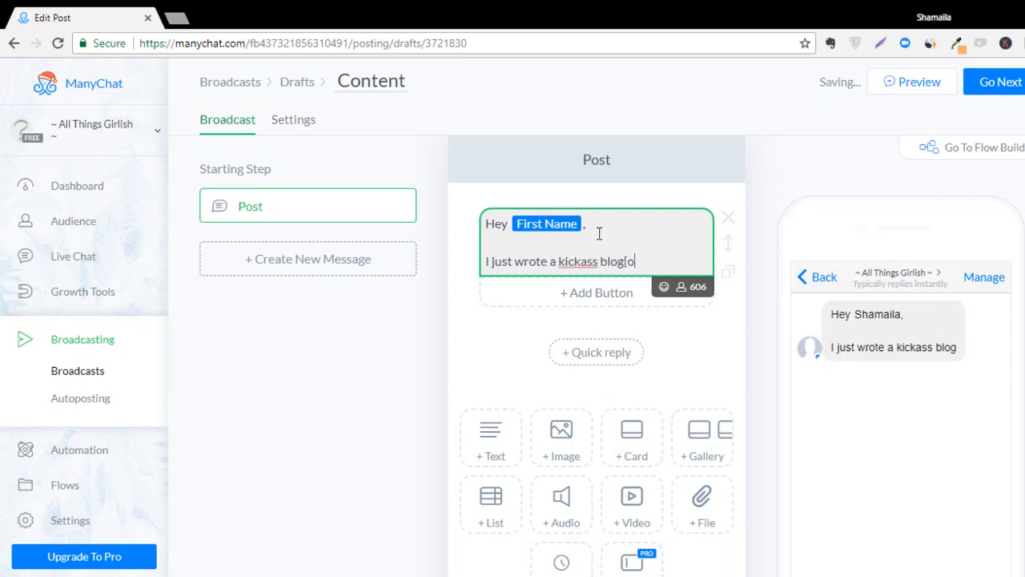
key("BackSpace")
key("BackSpace")
key("BackSpace")
type("post.")
key("Return")
key("Return")
type("Take a look at it here")
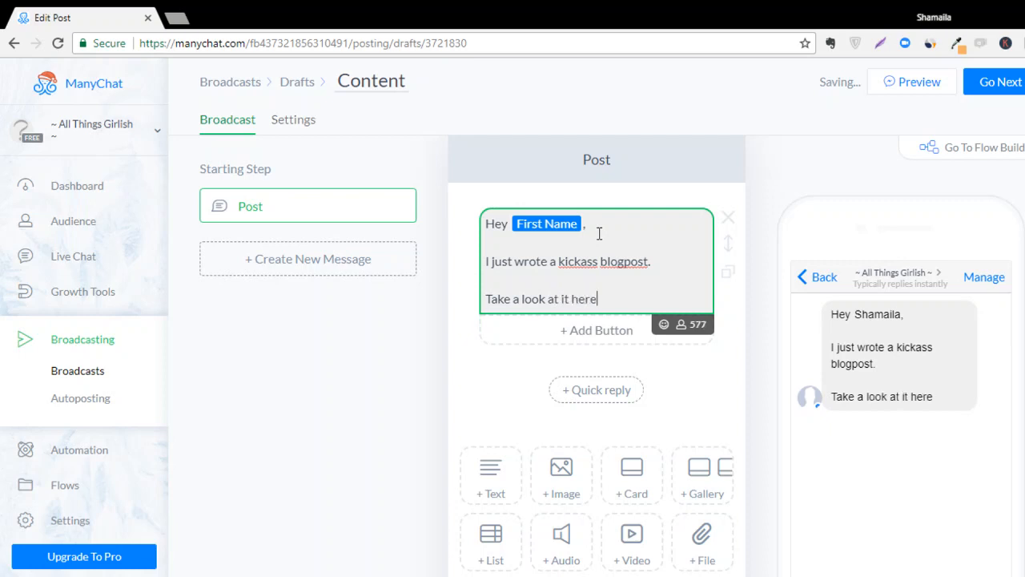
Insert a pointing-down hand emoji after "Take a look at it here" in the broadcast text.
left_click(664, 325)
scroll(633, 417, "down", 10)
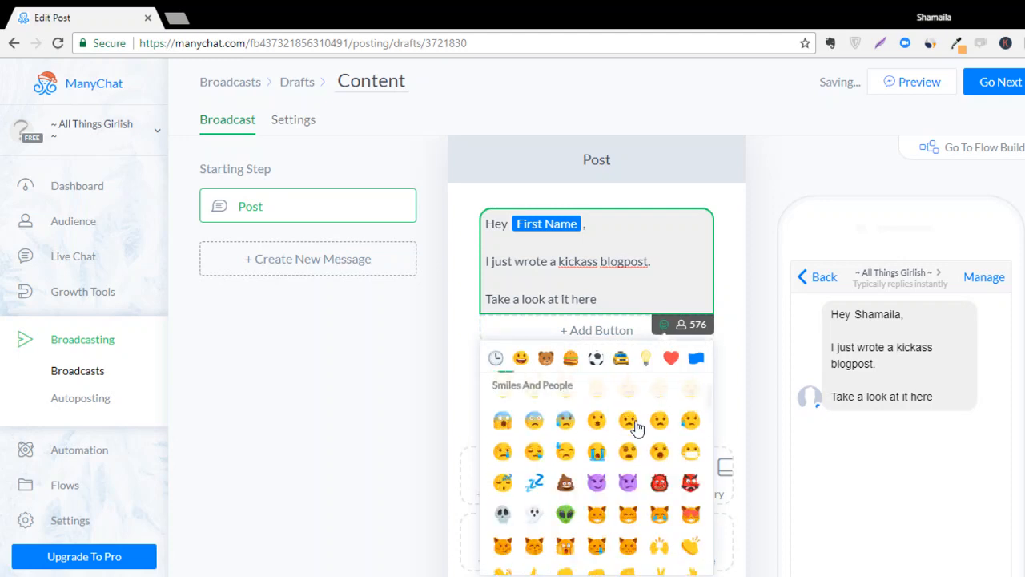
scroll(635, 430, "down", 10)
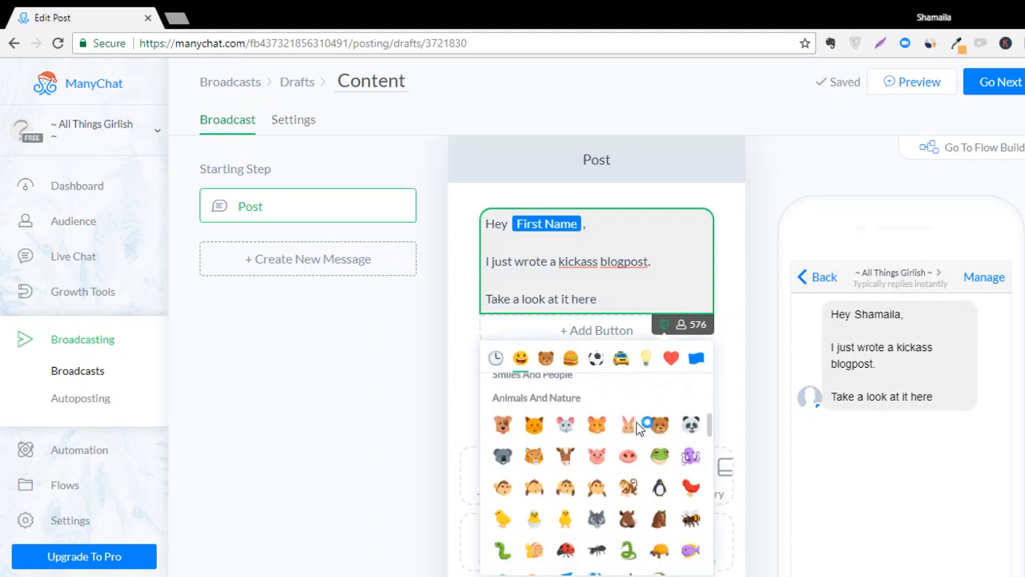
scroll(637, 430, "up", 8)
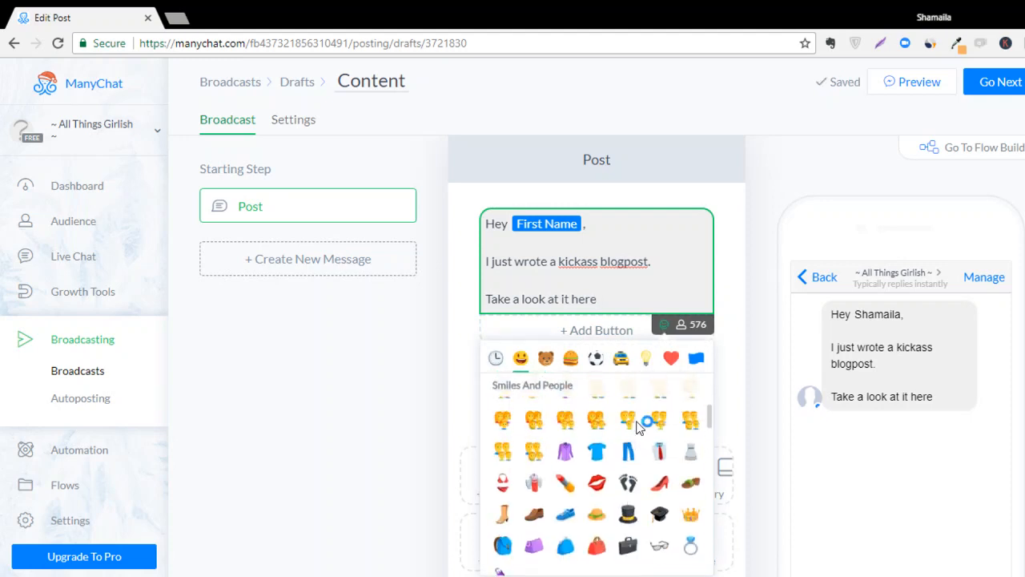
scroll(637, 430, "up", 3)
scroll(641, 431, "down", 3)
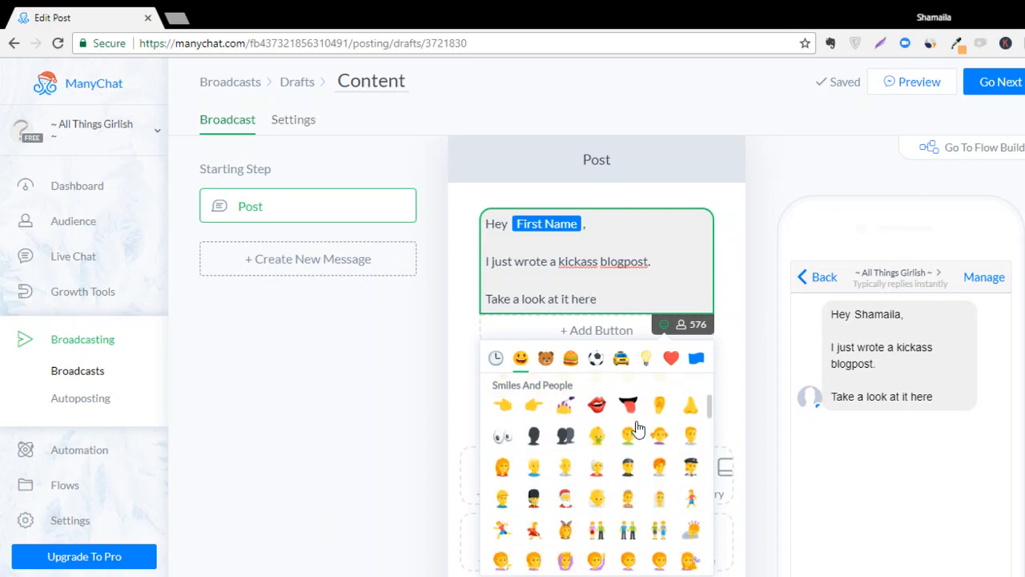
left_click(686, 448)
left_click(737, 345)
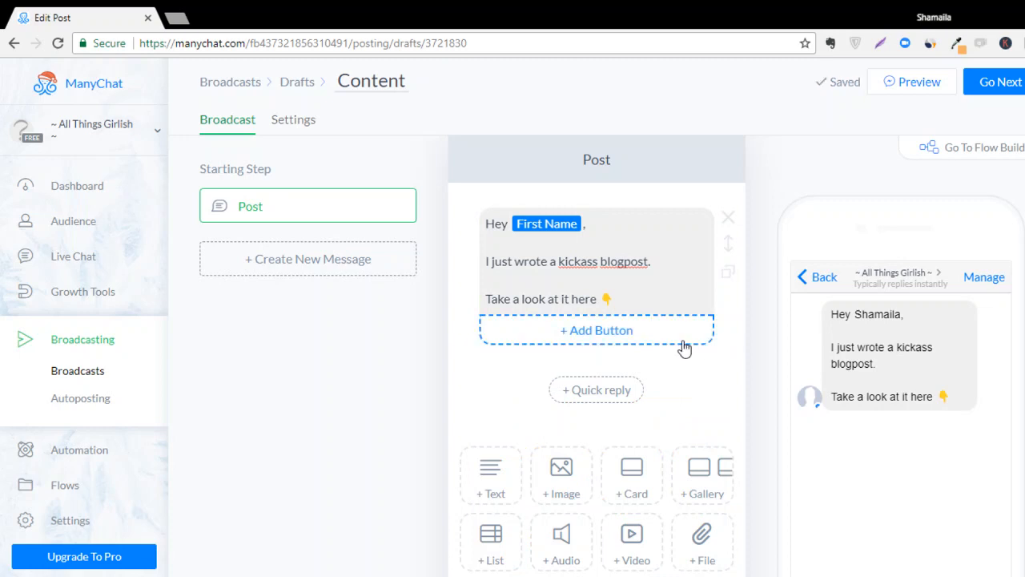
left_click(647, 341)
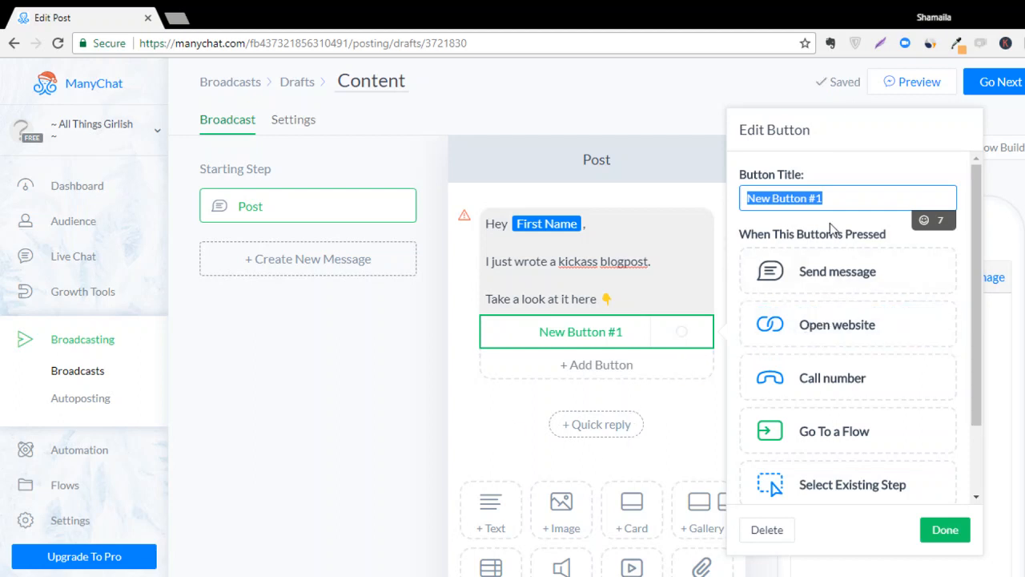
type("Read it now")
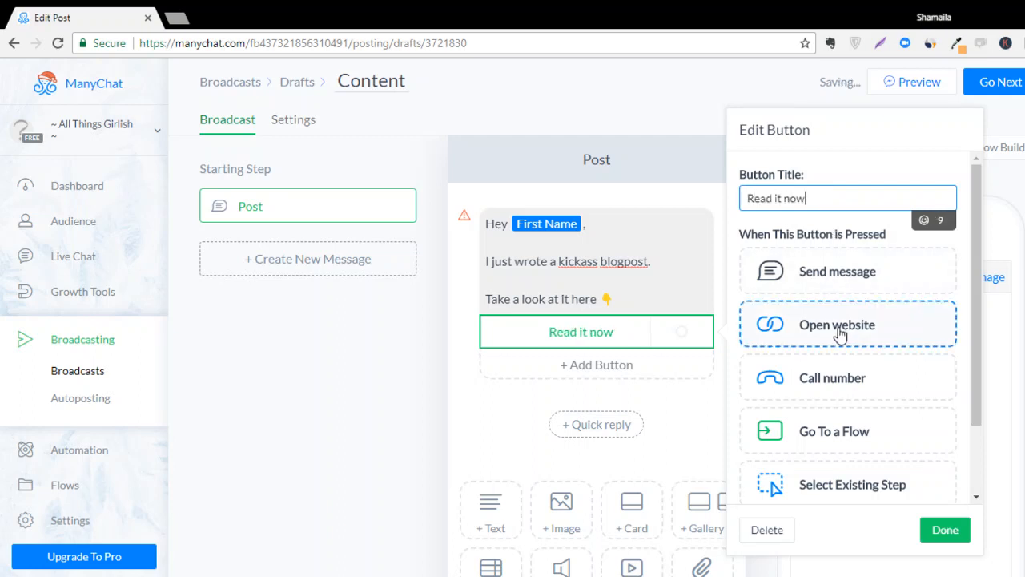
left_click(838, 335)
left_click(793, 376)
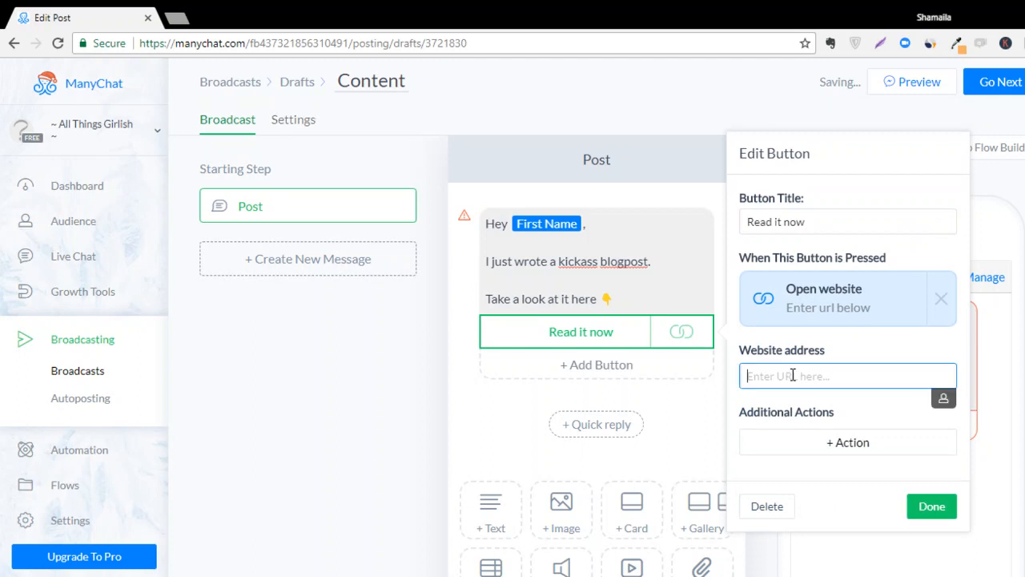
type("www")
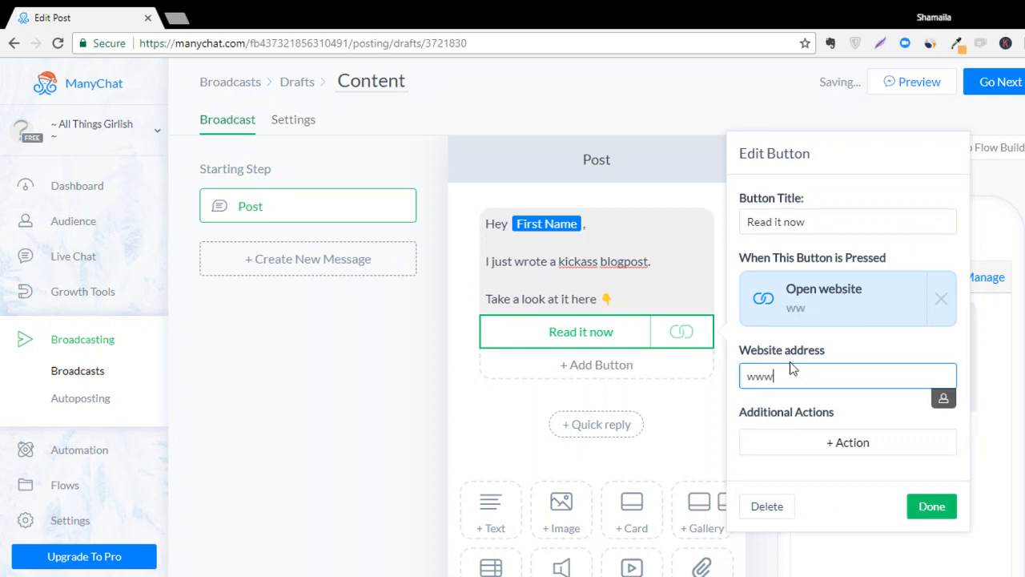
type(".xyz.com")
left_click(937, 507)
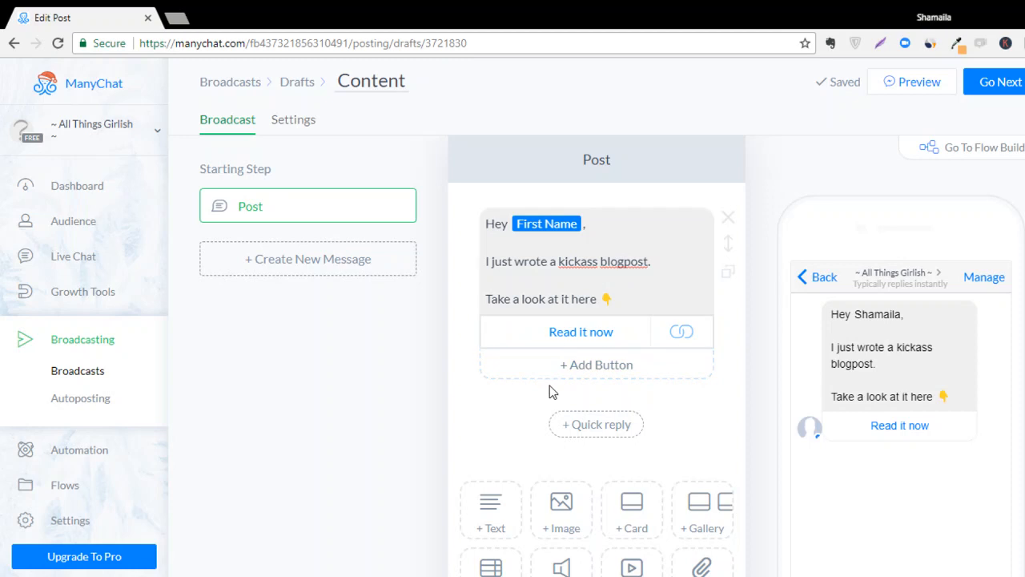
Proceed to the broadcast's settings and add a targeting condition for users whose Tag is blog.
left_click(524, 265)
left_click(1000, 82)
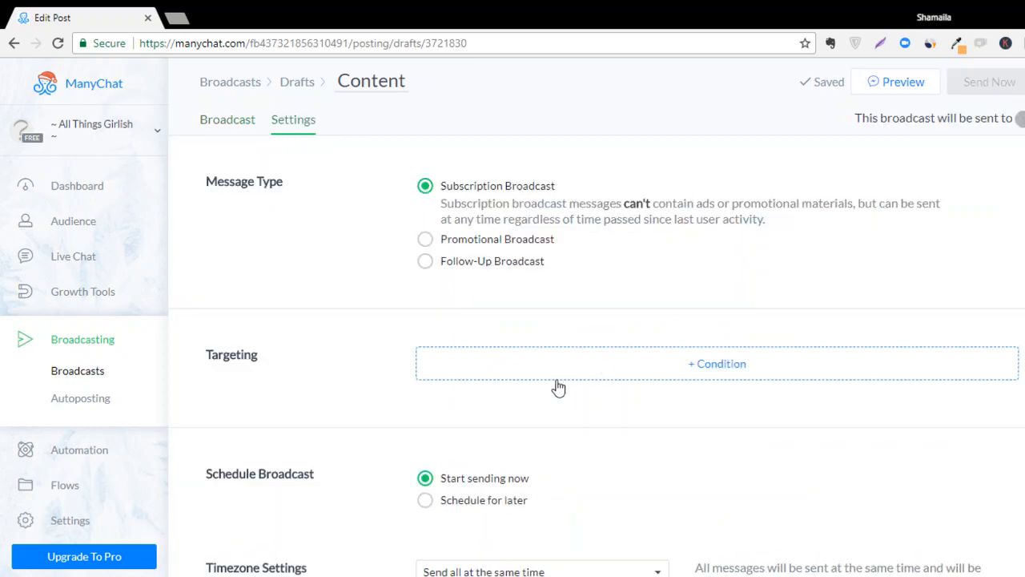
scroll(511, 270, "down", 2)
scroll(511, 270, "up", 2)
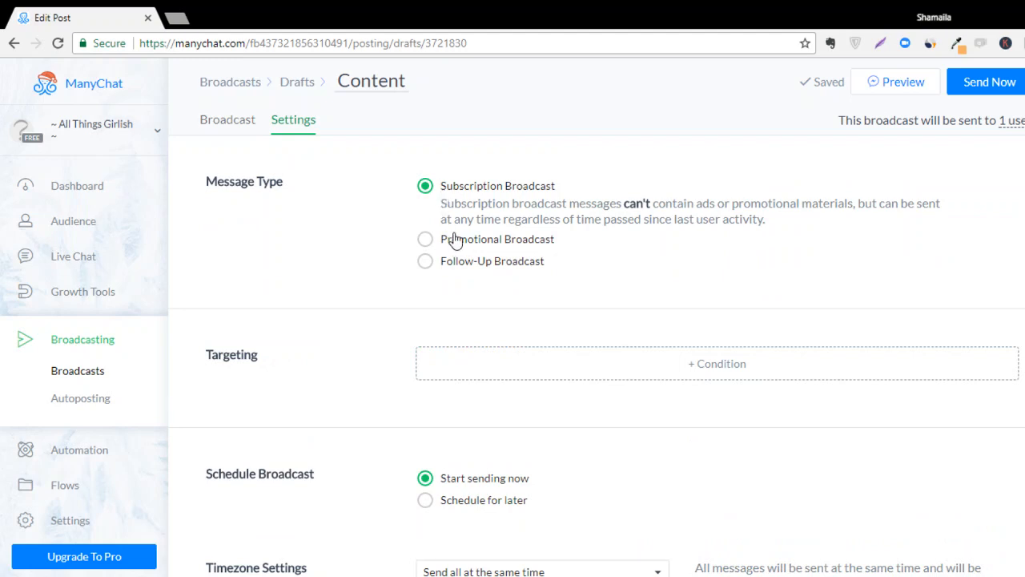
scroll(474, 309, "down", 3)
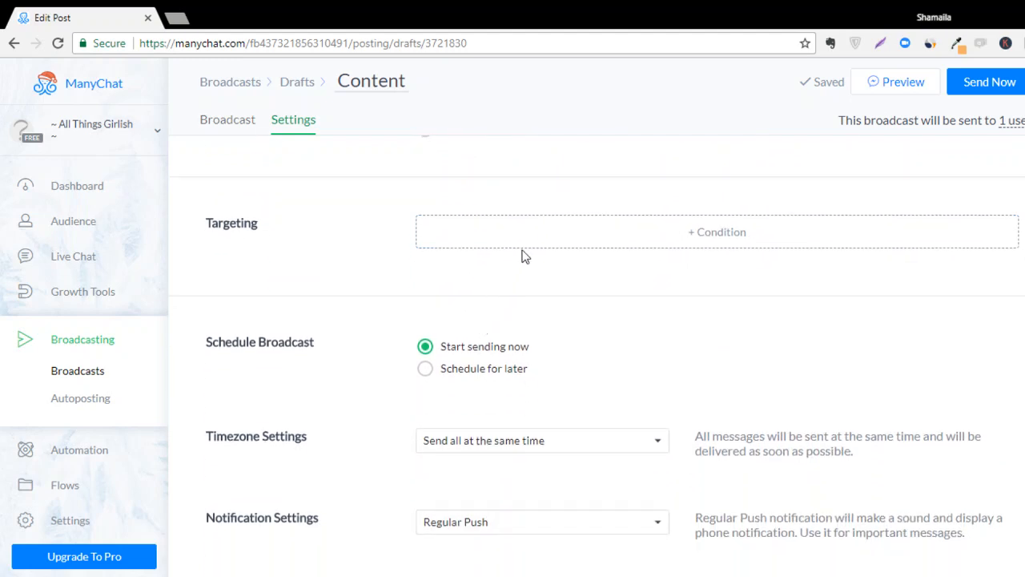
left_click(528, 236)
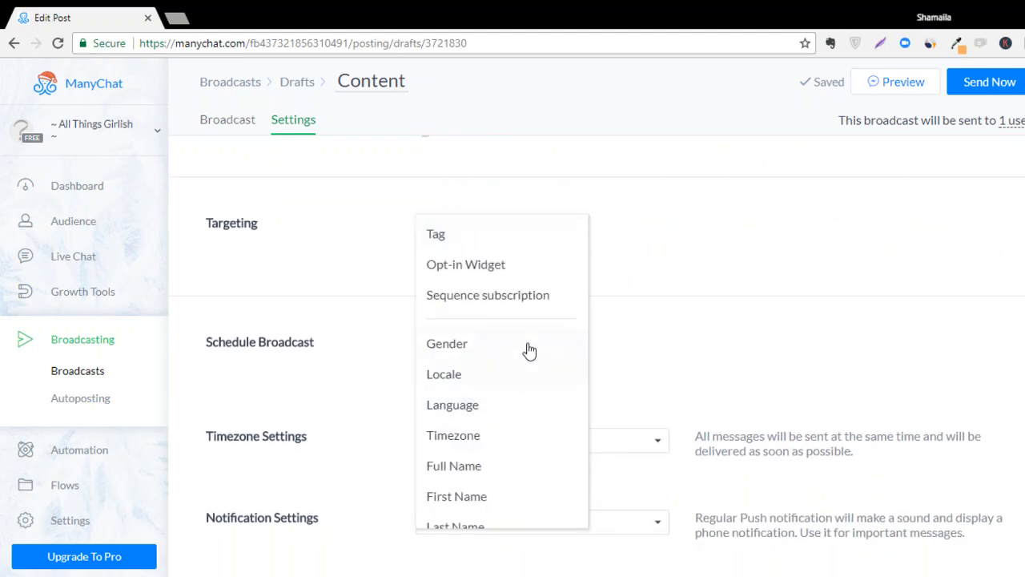
scroll(527, 344, "down", 1)
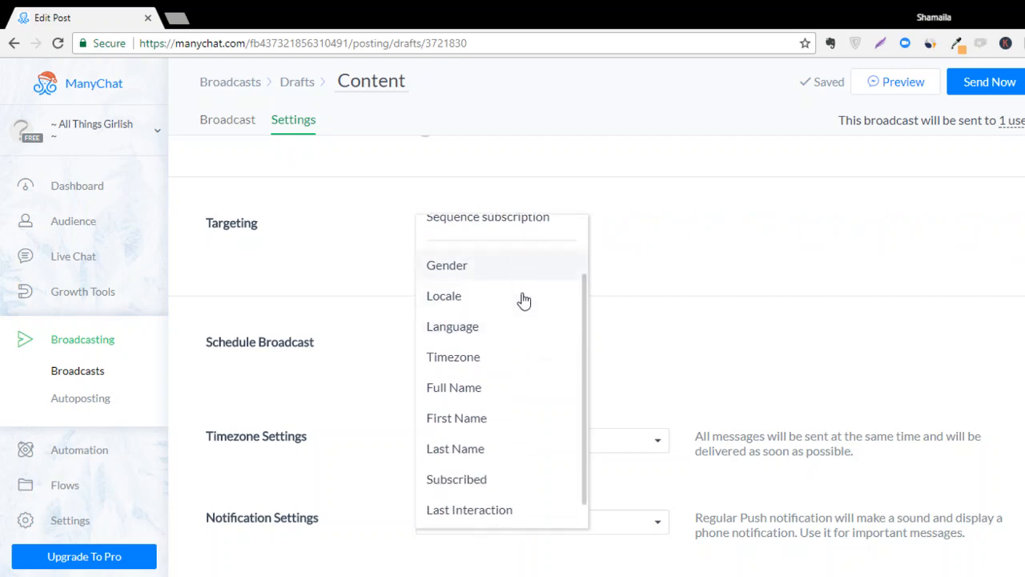
scroll(522, 396, "down", 1)
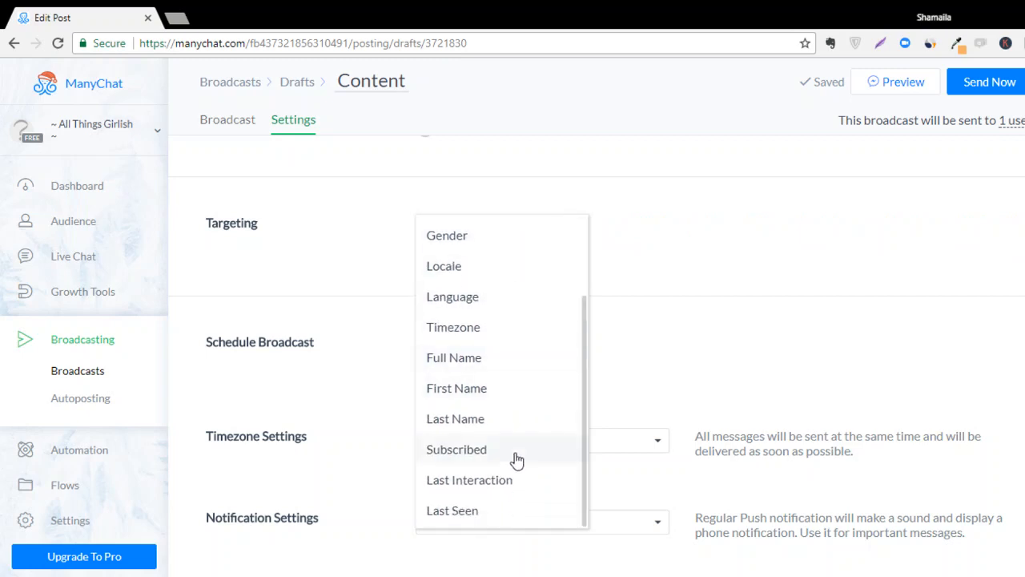
scroll(493, 405, "up", 2)
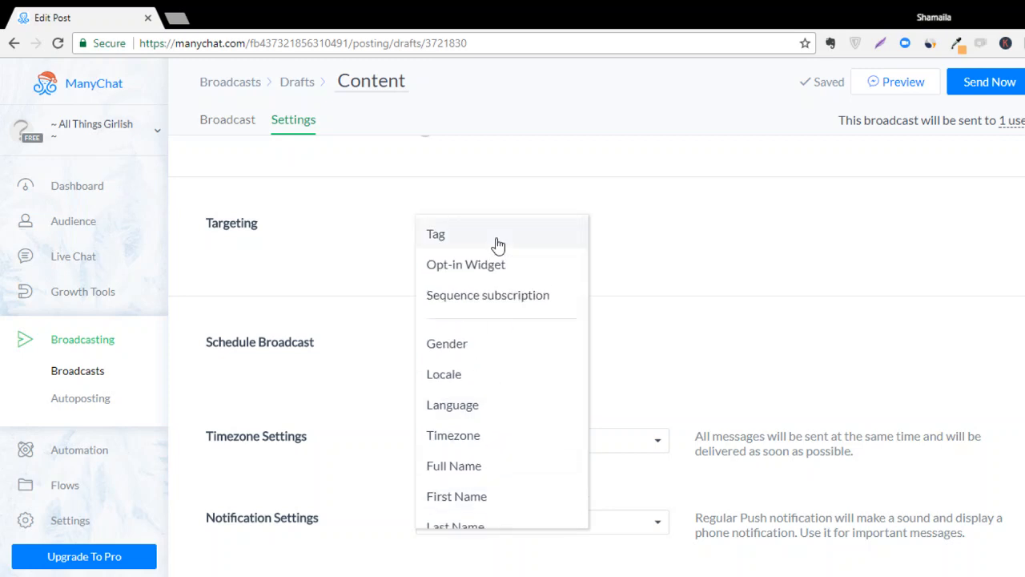
left_click(498, 240)
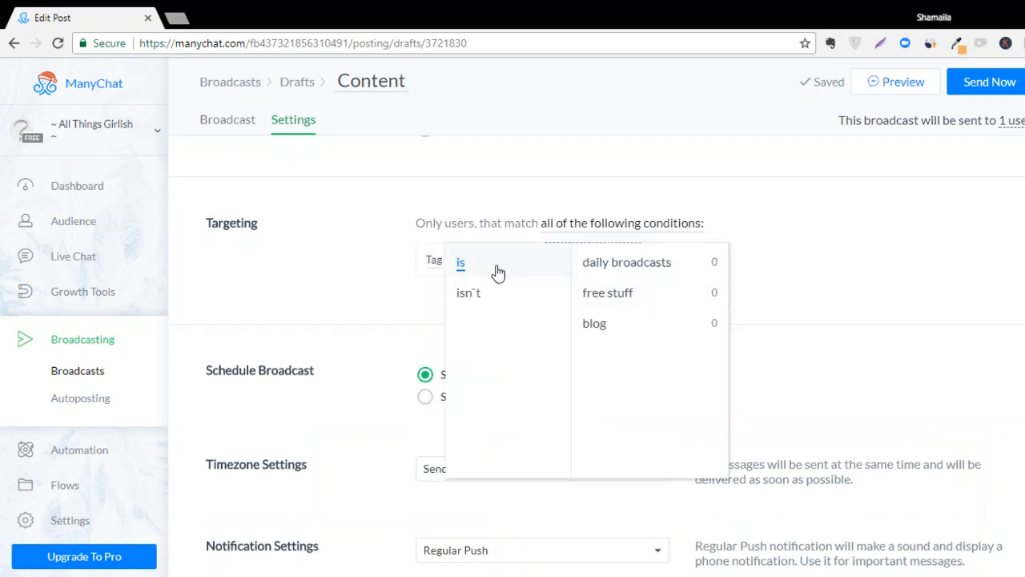
left_click(620, 324)
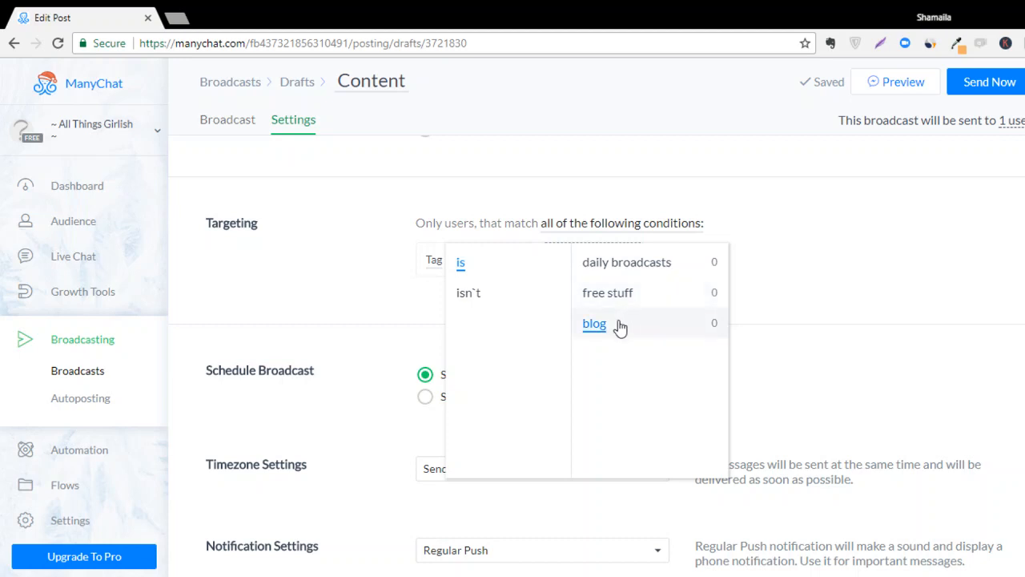
left_click(794, 293)
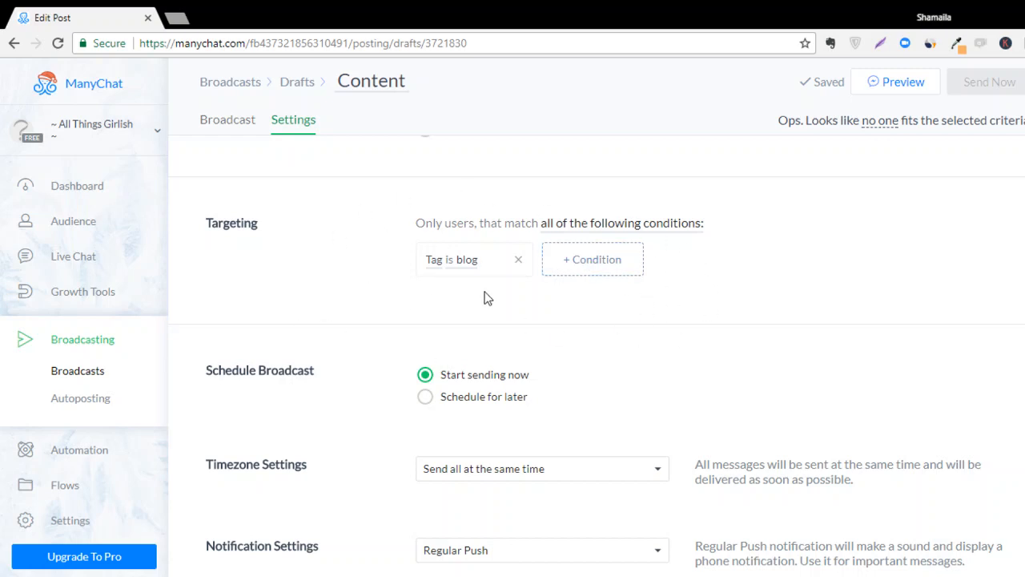
Schedule the broadcast for later on January 4, 2018 at 4:17 PM with the Time travel timezone setting.
scroll(486, 298, "down", 1)
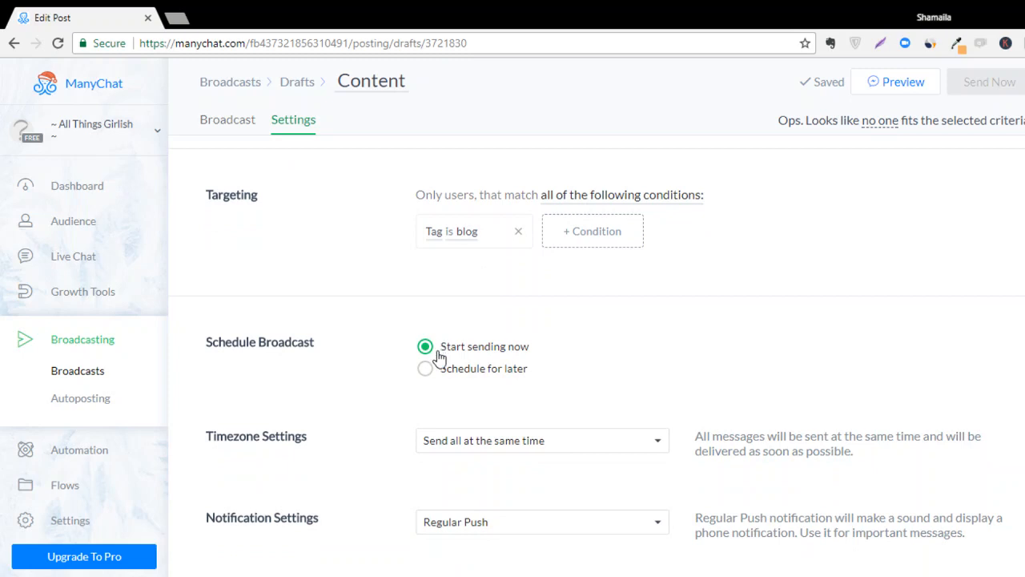
left_click(497, 371)
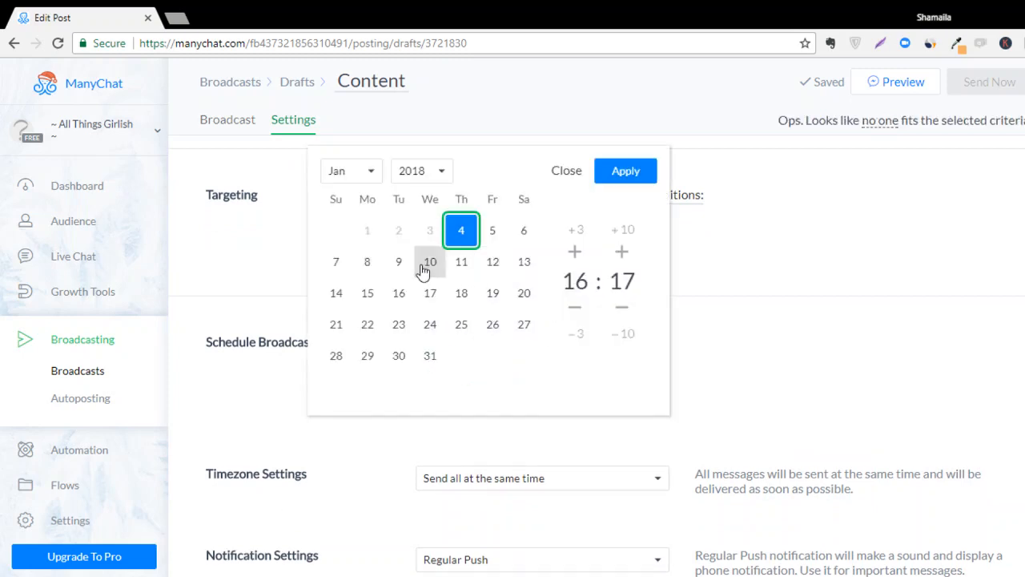
left_click(814, 349)
scroll(811, 351, "down", 1)
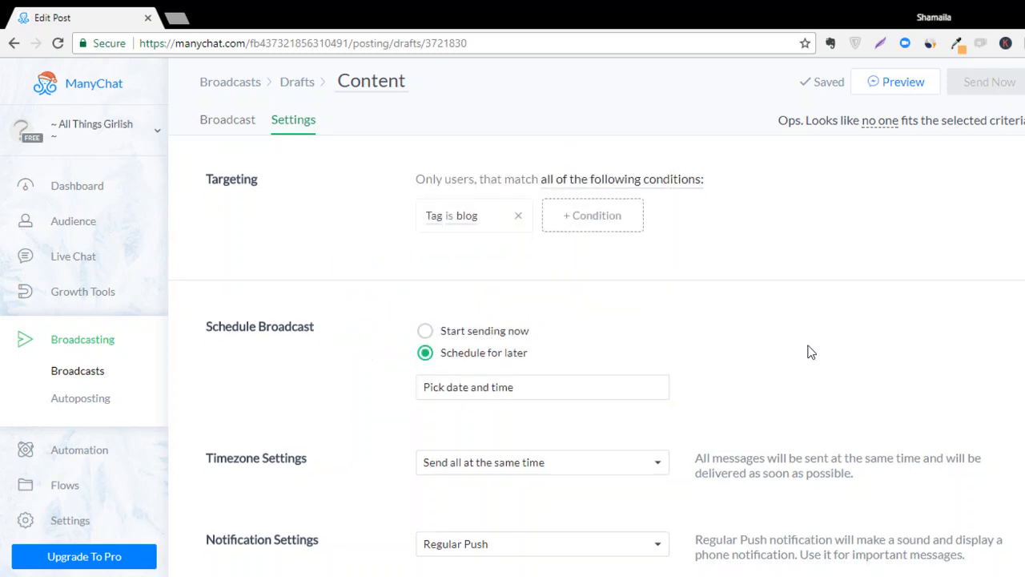
left_click(570, 443)
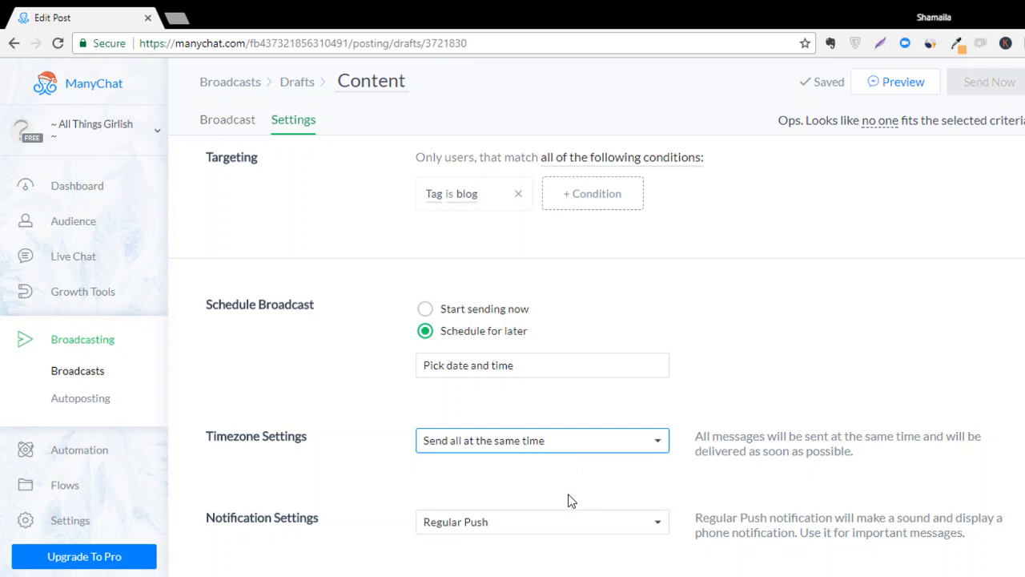
key("Down")
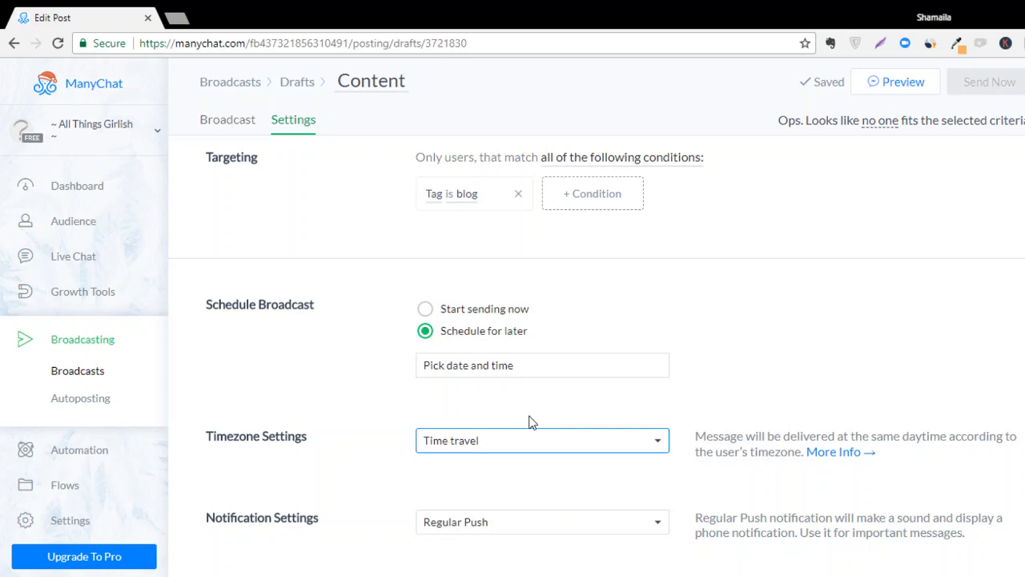
left_click(541, 370)
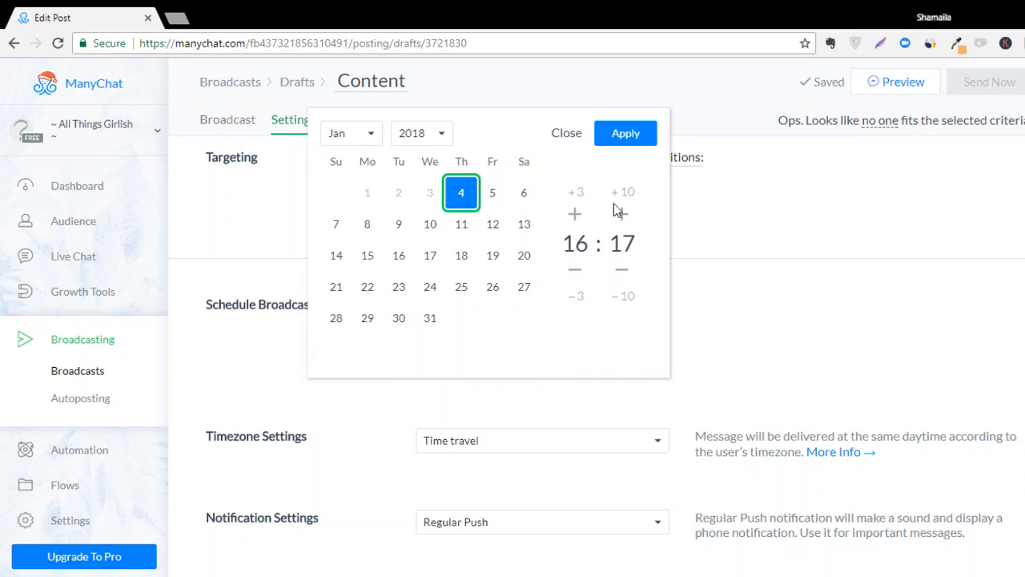
left_click(648, 136)
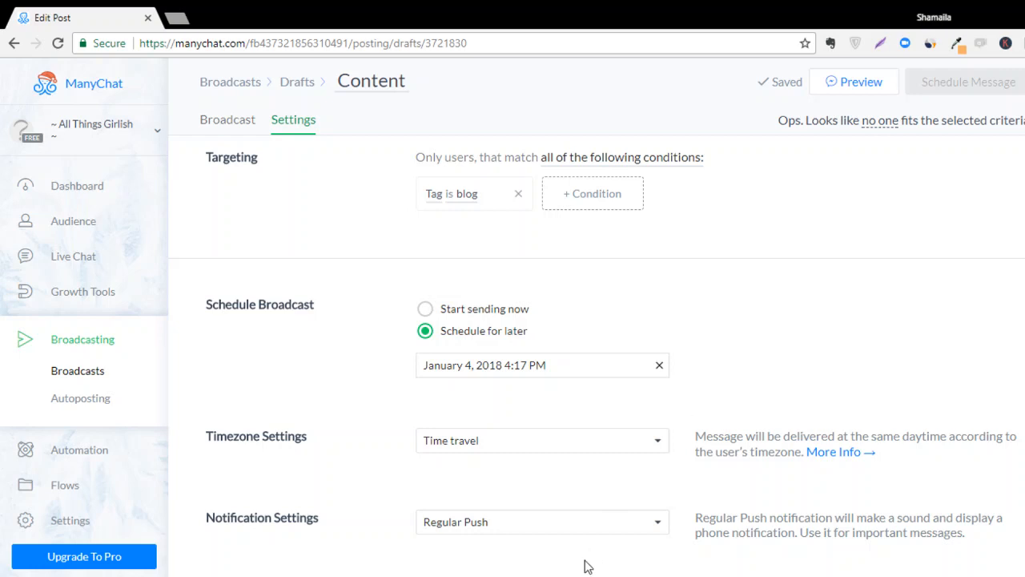
Switch the broadcast's timezone setting to Limit sending time and check its From and To delivery hour choices.
left_click(595, 448)
left_click(607, 518)
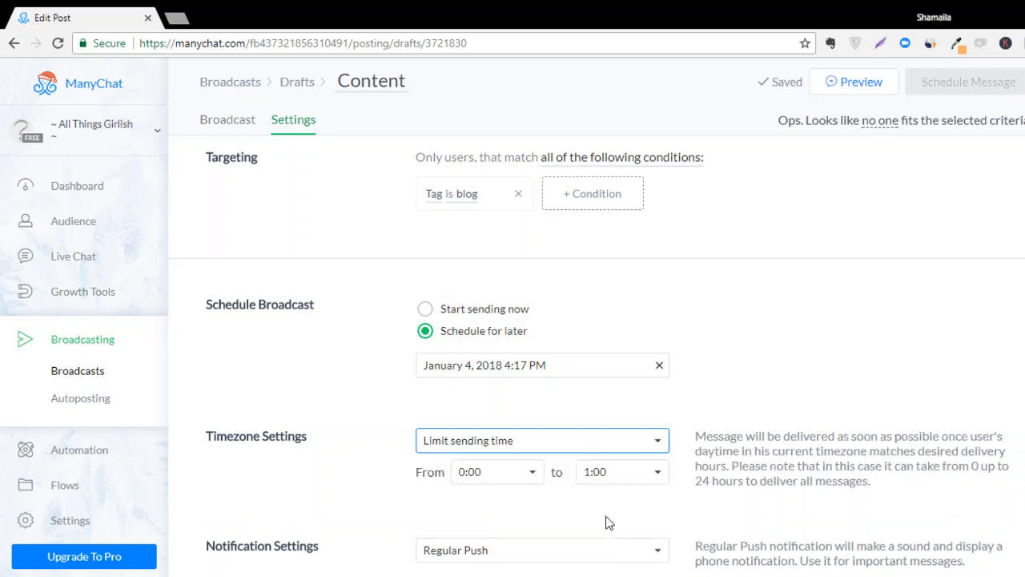
left_click(530, 473)
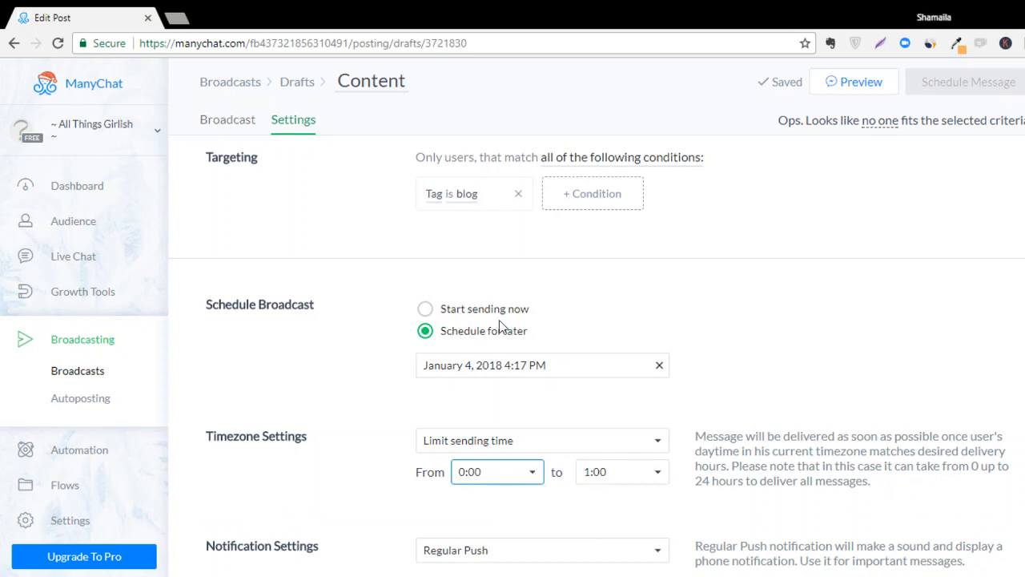
left_click(618, 472)
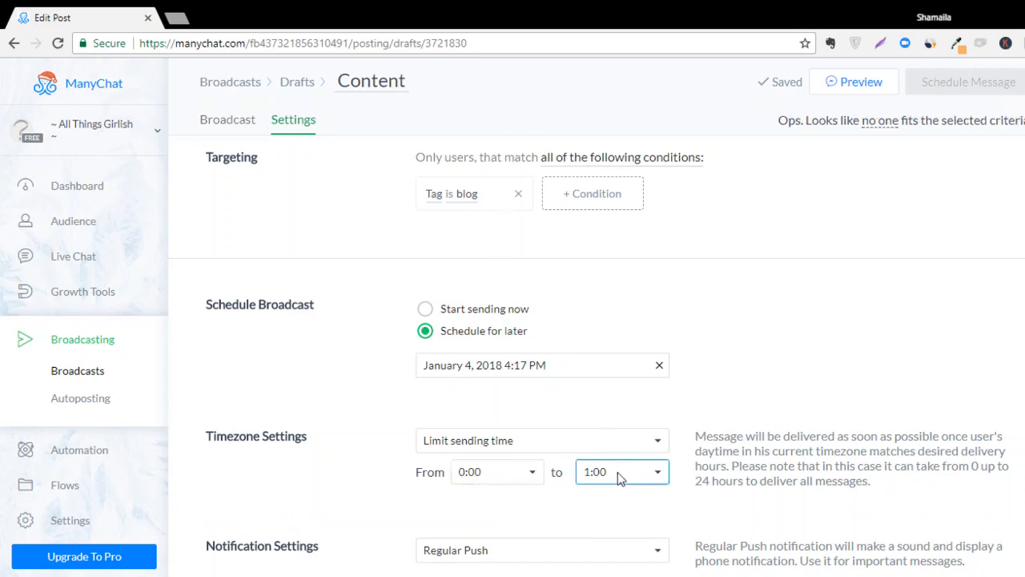
type("0")
left_click(512, 477)
left_click(585, 525)
scroll(688, 489, "down", 1)
scroll(695, 500, "up", 3)
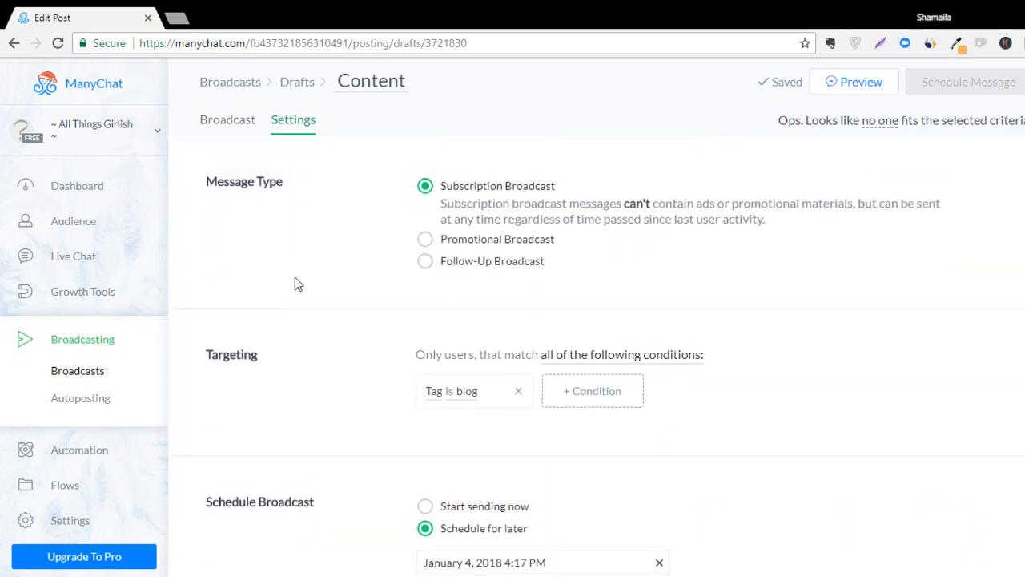
Open Example Sequence from the automation sequences and rename it Free stuff.
left_click(100, 465)
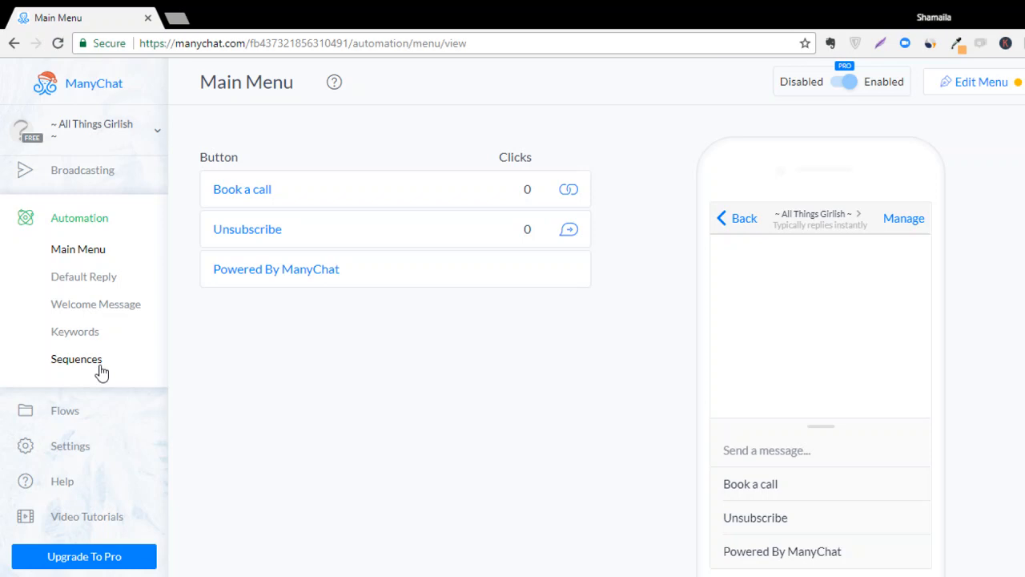
left_click(100, 369)
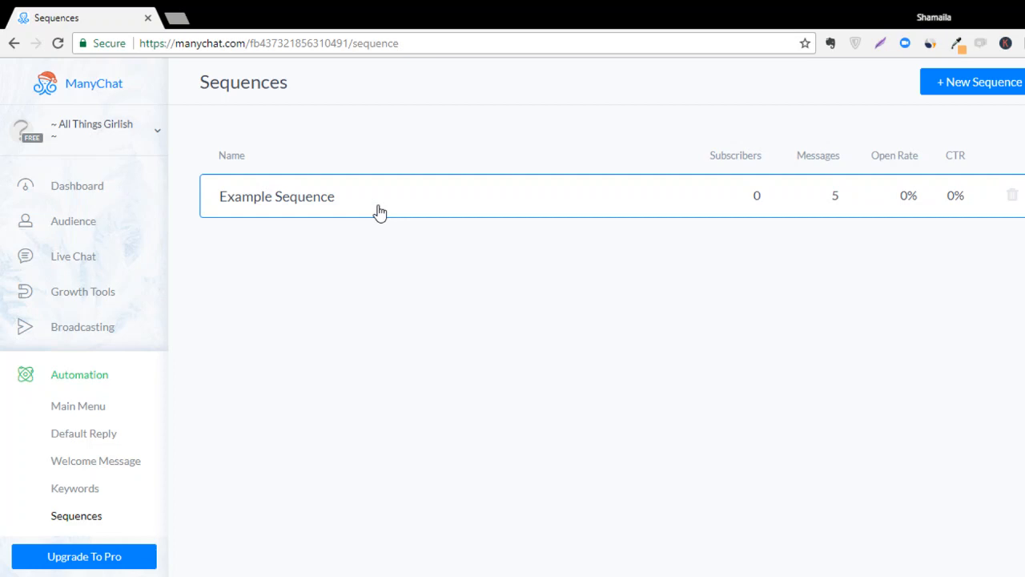
left_click(380, 212)
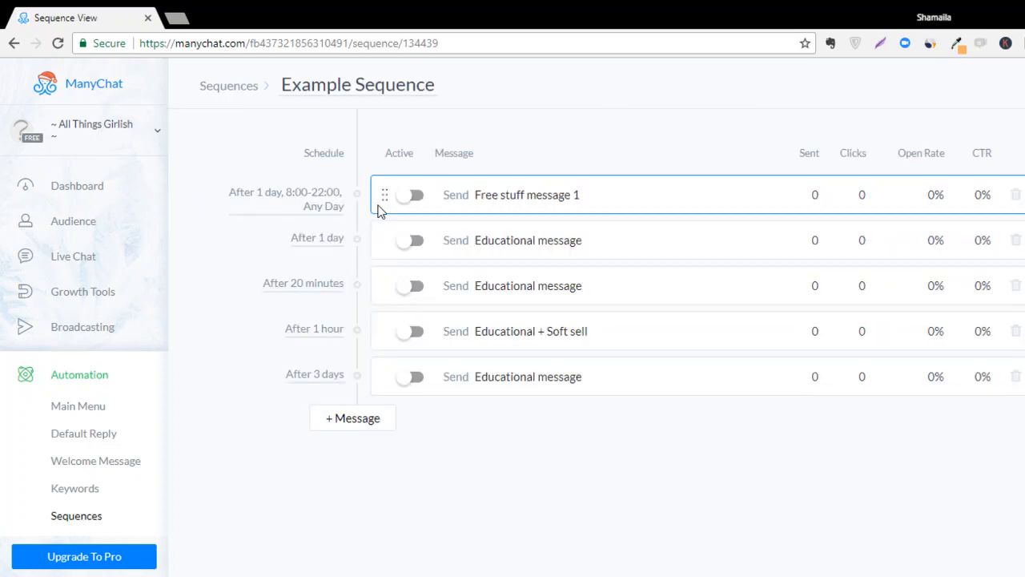
left_click(437, 87)
left_click_drag(437, 87, 258, 70)
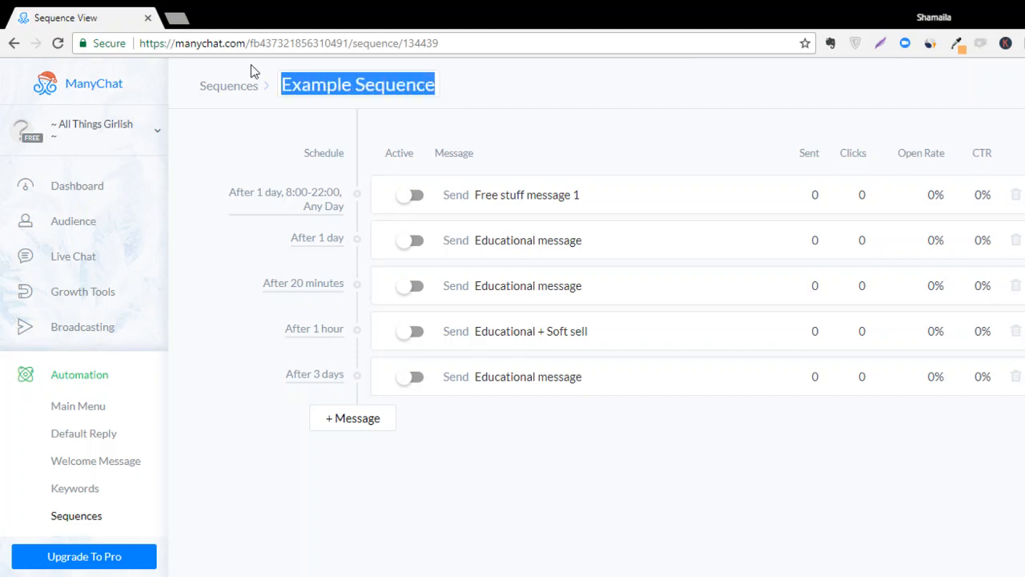
type("Free stuff")
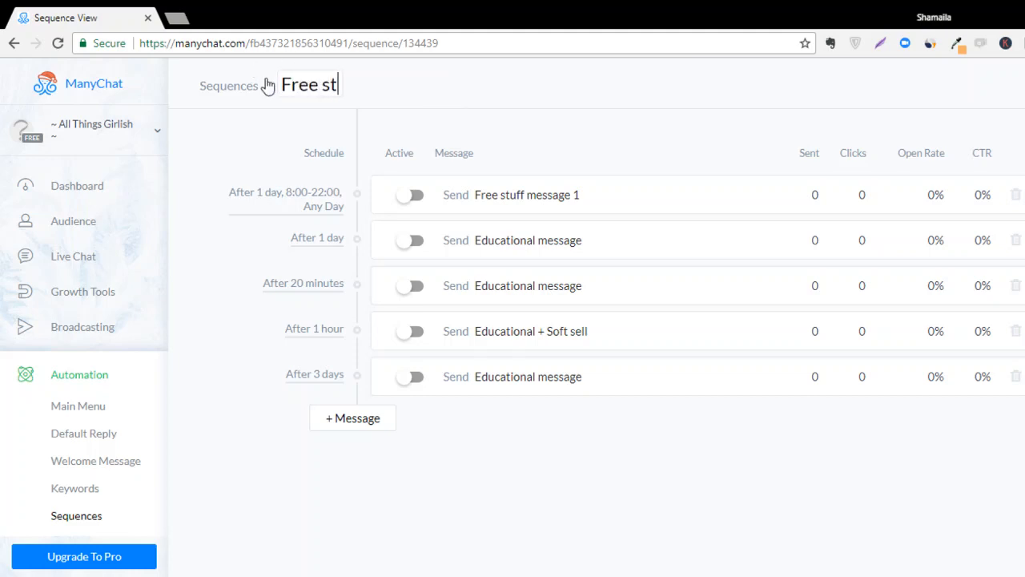
left_click(536, 462)
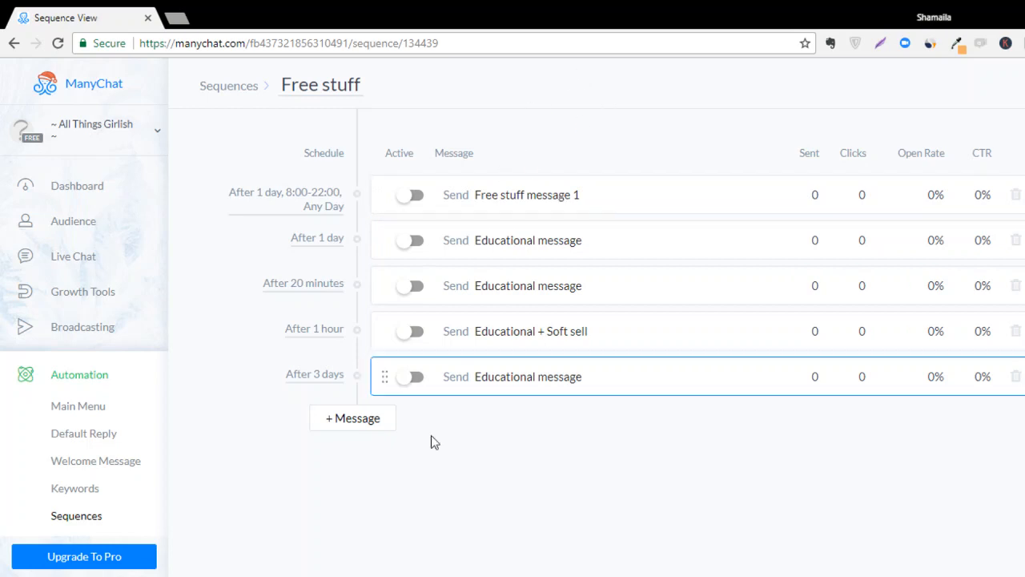
Open Free stuff message 1 for editing to view its content, and return to the Free stuff sequence.
left_click(508, 197)
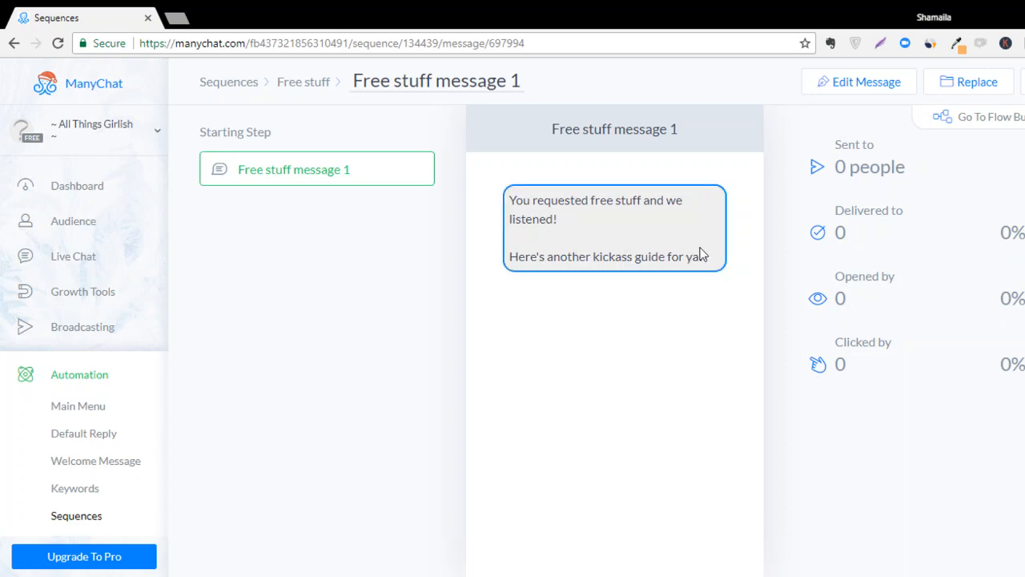
left_click(829, 83)
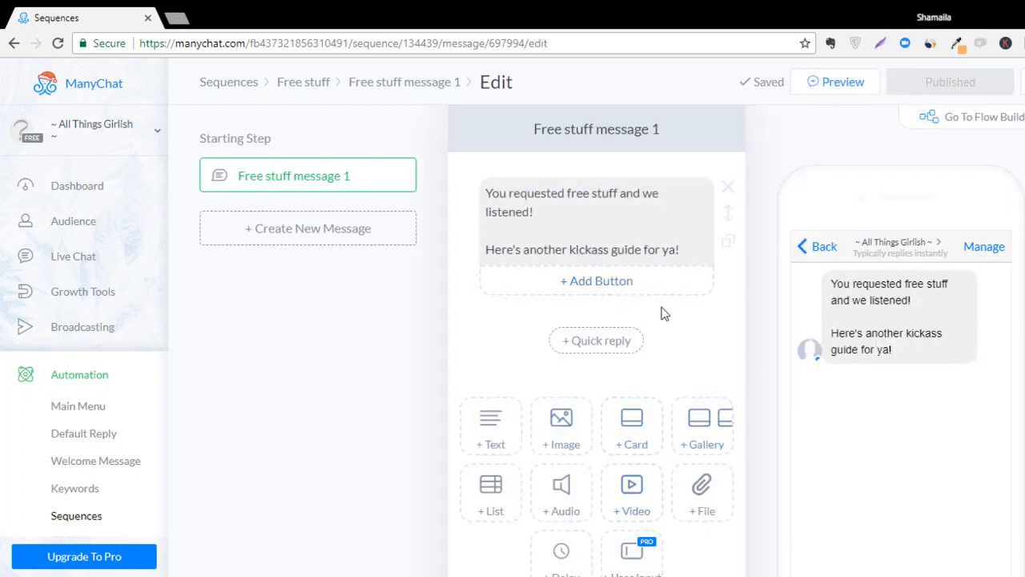
left_click(392, 81)
left_click(328, 88)
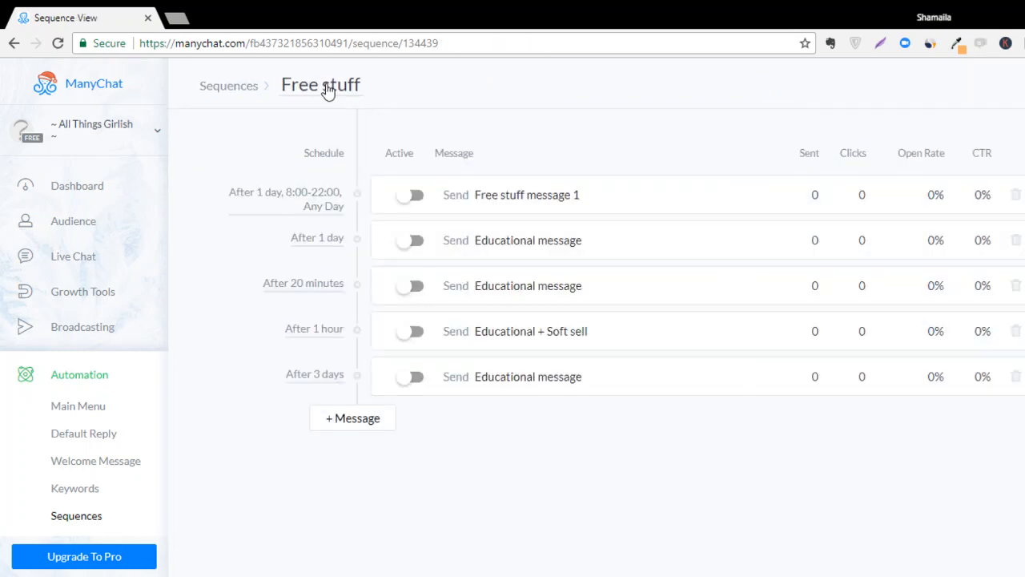
Activate Free stuff message 1 and set the second message to be sent 2 days after the previous one, saving the schedule.
left_click(413, 196)
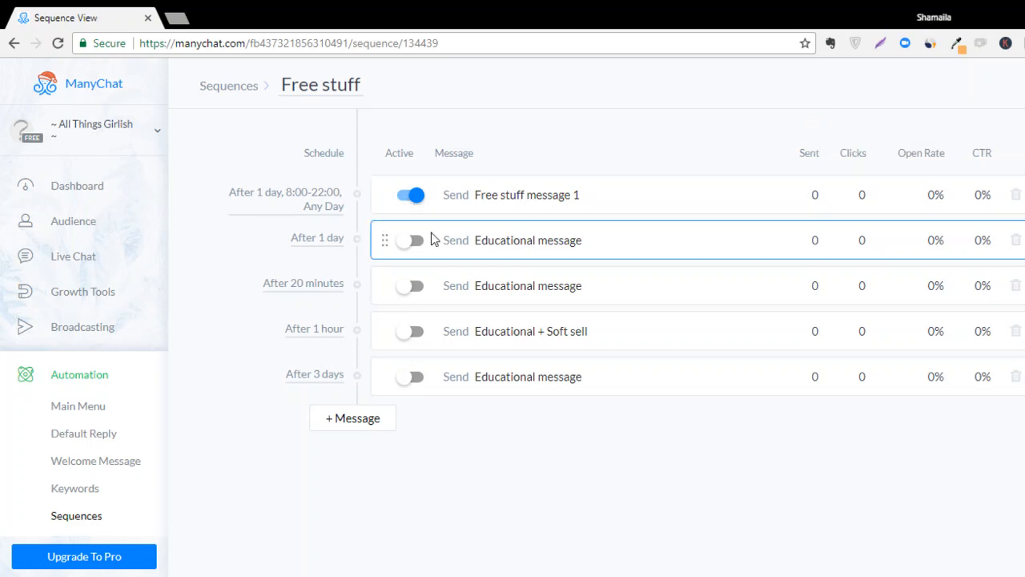
left_click(314, 246)
left_click(445, 108)
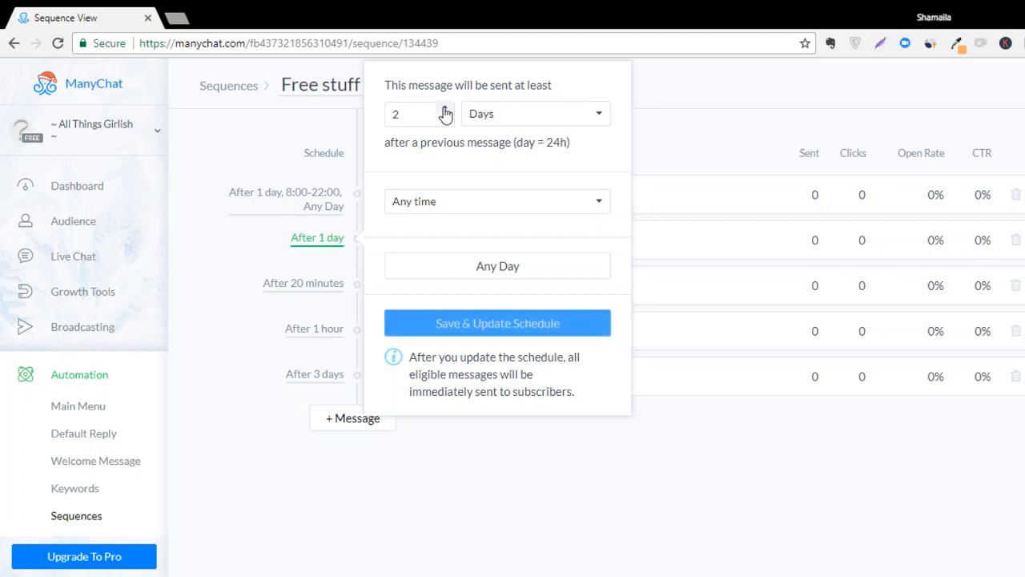
left_click(490, 202)
left_click(477, 330)
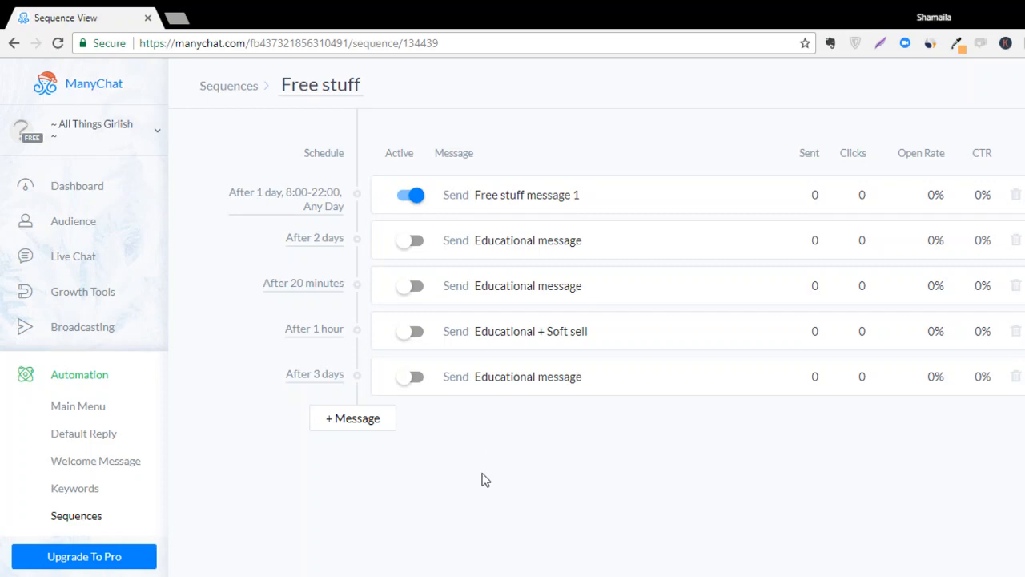
View the content of Free stuff message 1 again and go back to the list of sequences.
left_click(558, 201)
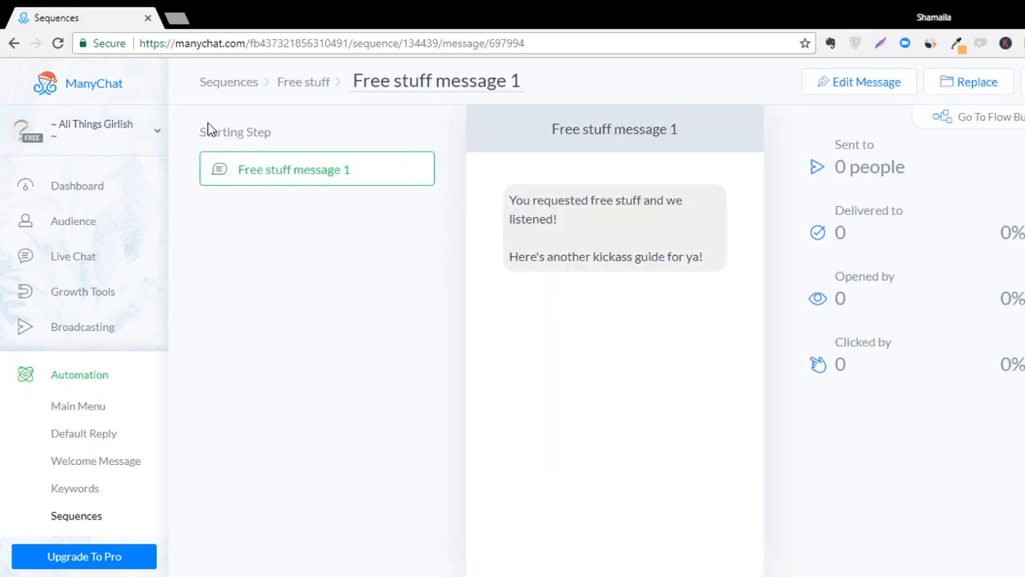
left_click(251, 82)
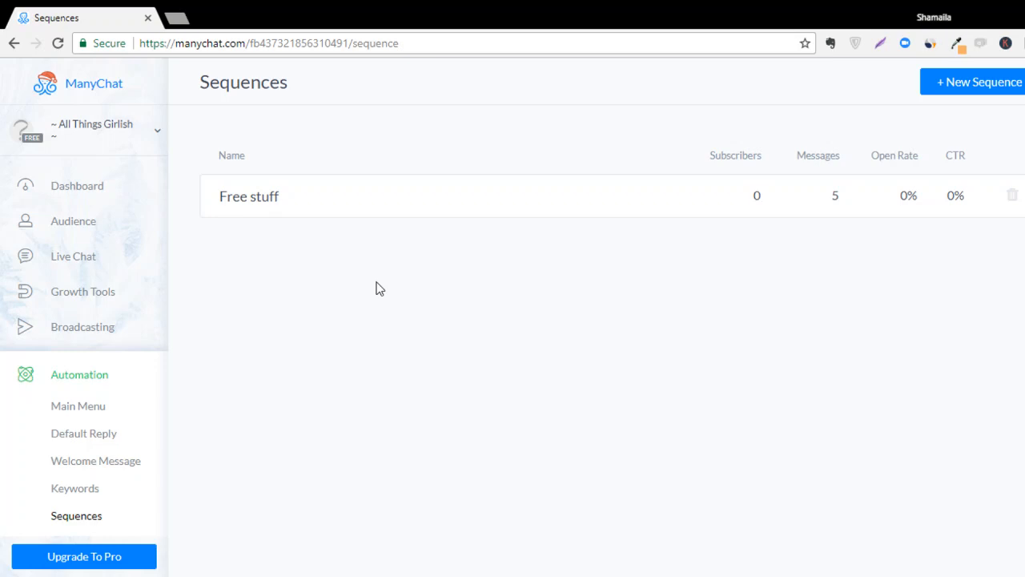
Create a new growth tool using the Bar overlay widget type.
left_click(105, 295)
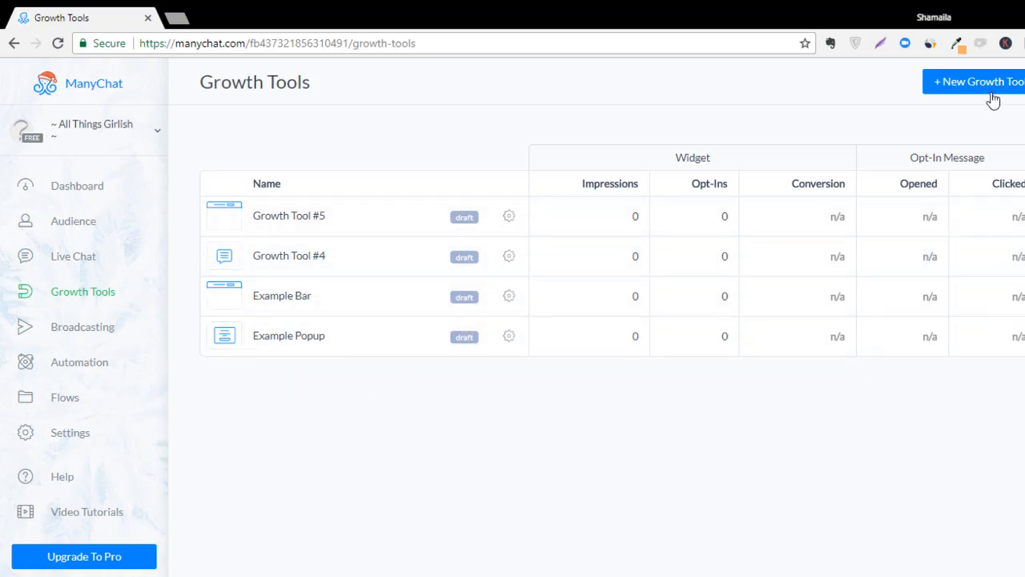
left_click(508, 336)
left_click(491, 420)
left_click(651, 157)
left_click(955, 85)
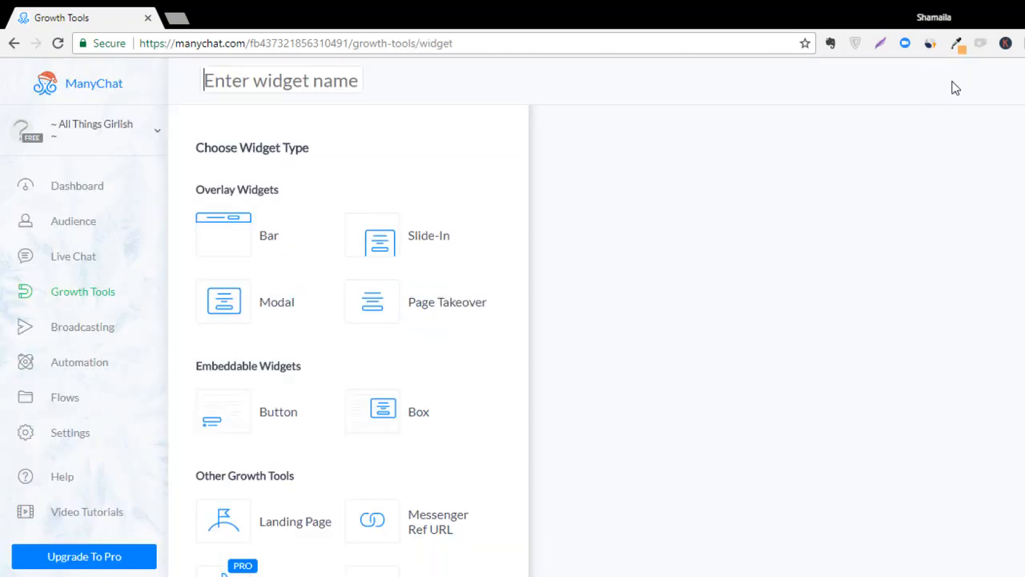
left_click(248, 240)
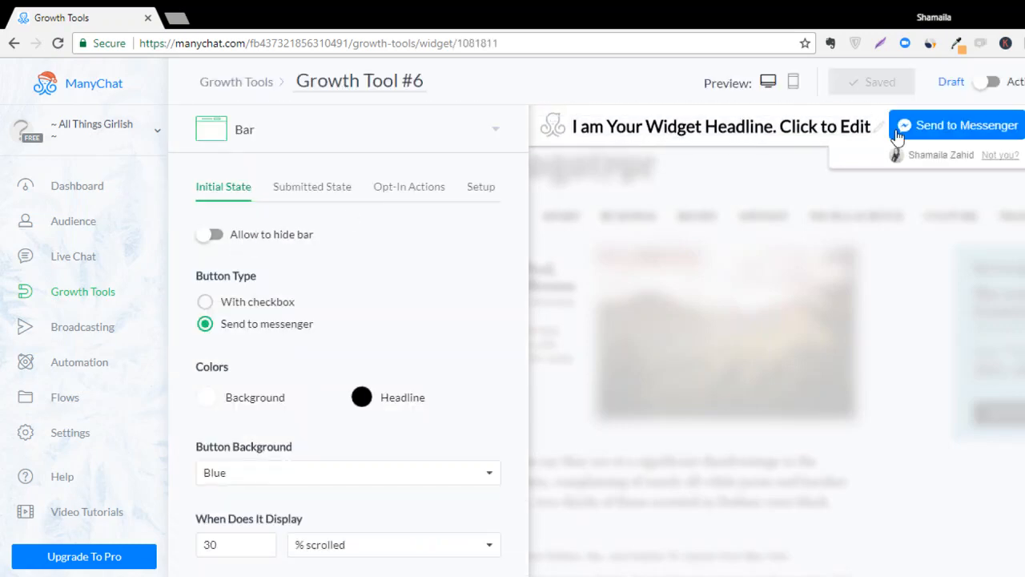
Try the Slide-In, Modal and Page Takeover widget types on Growth Tool #6 to compare their previews.
left_click(587, 118)
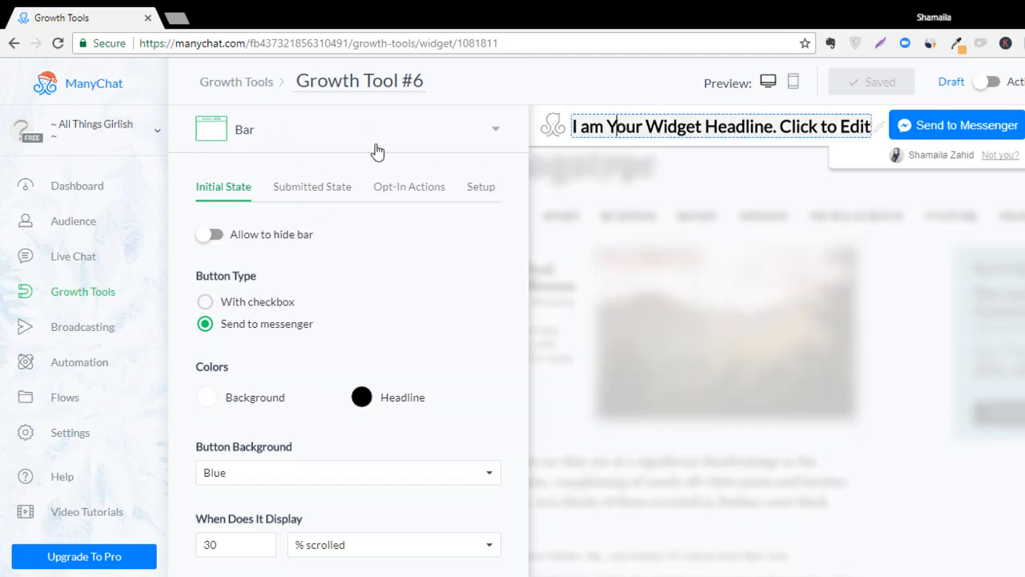
left_click(496, 130)
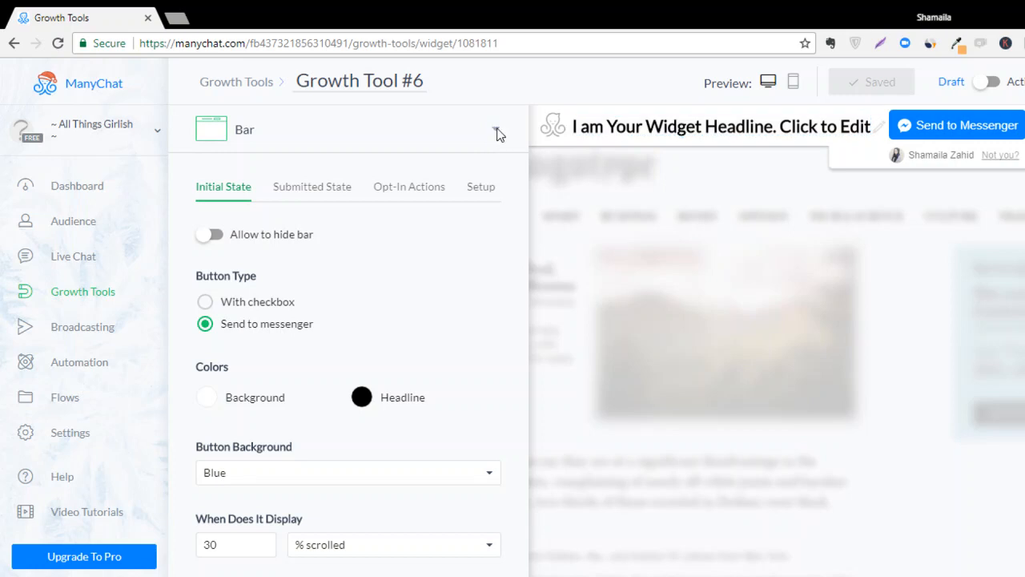
left_click(390, 245)
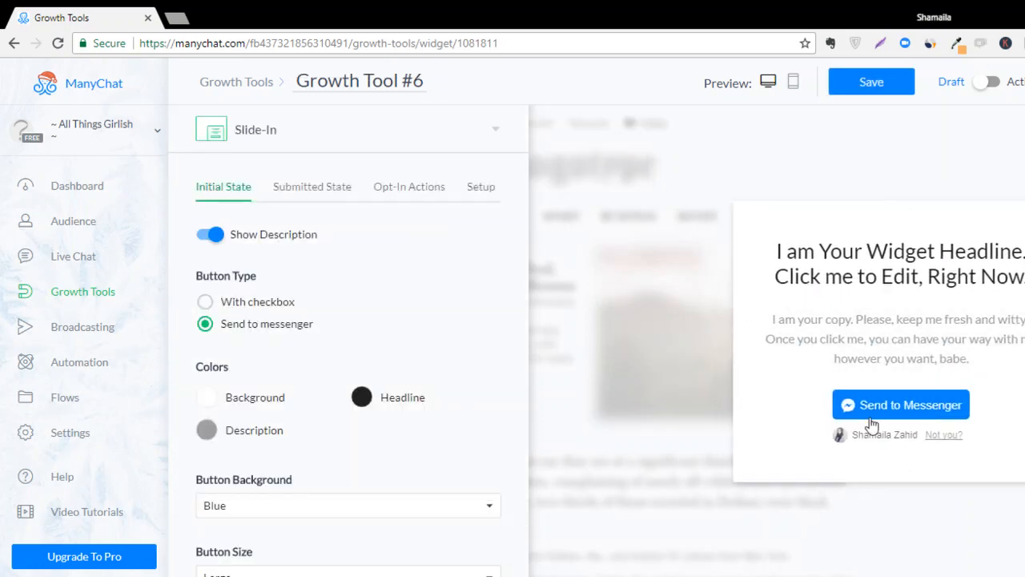
left_click(498, 131)
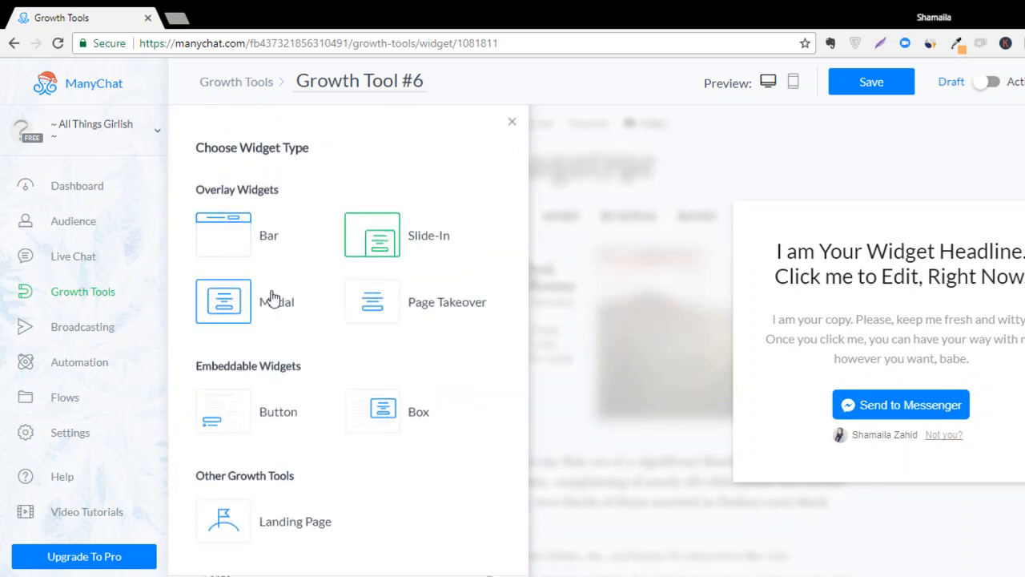
left_click(272, 298)
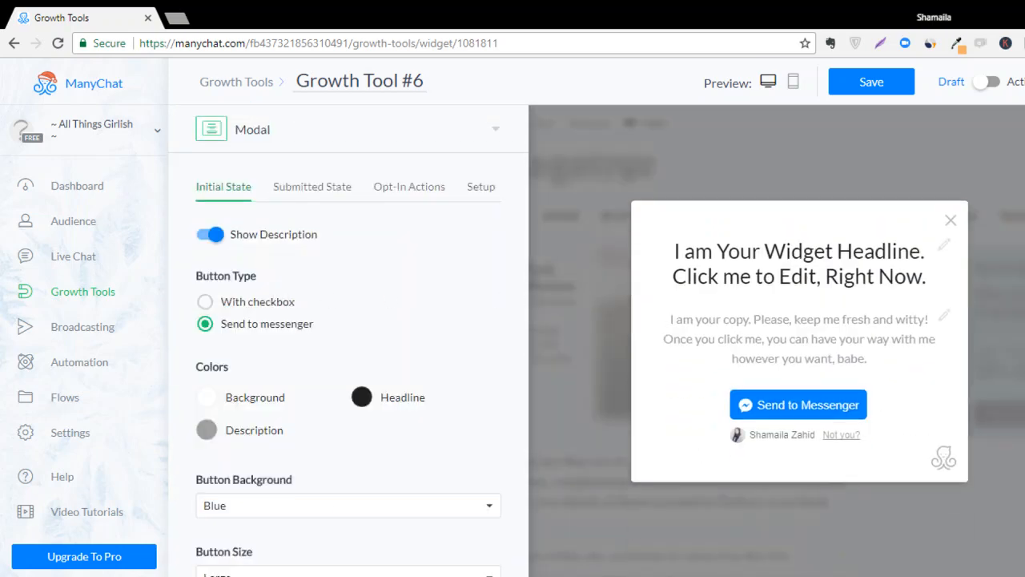
left_click(486, 131)
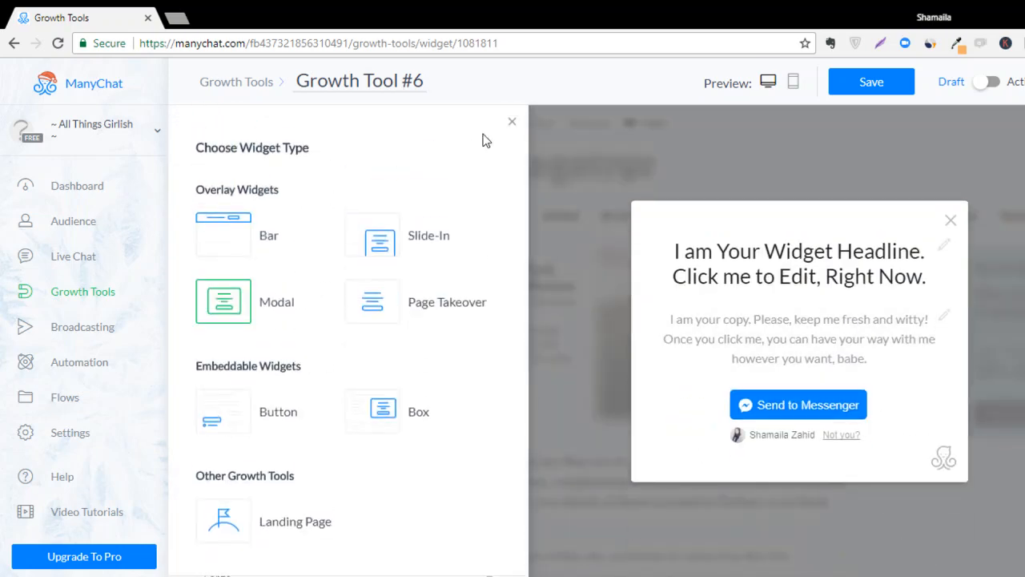
left_click(462, 321)
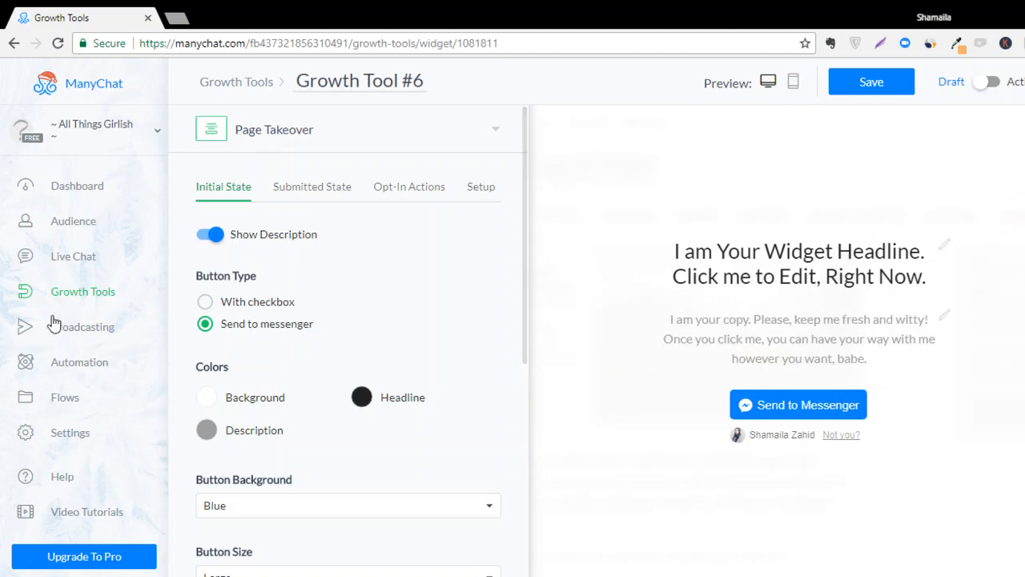
Try the Landing Page and Button widget types for Growth Tool #6.
left_click(429, 138)
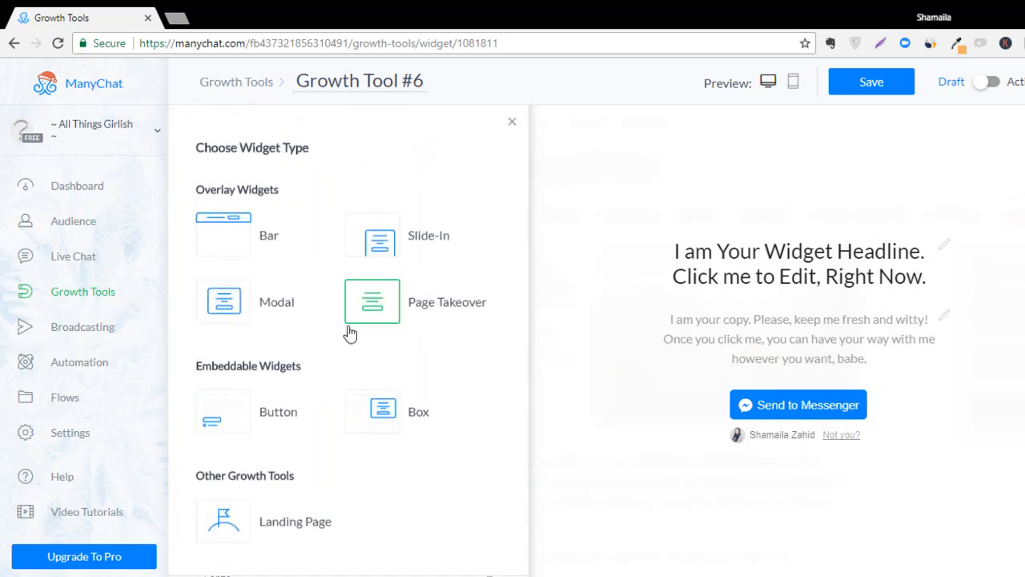
scroll(299, 404, "down", 2)
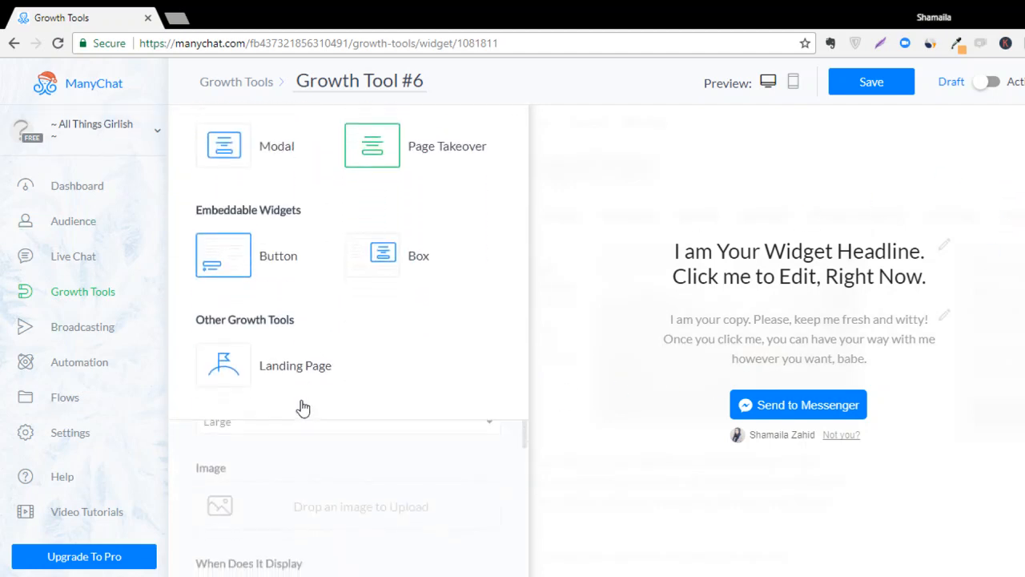
left_click(269, 367)
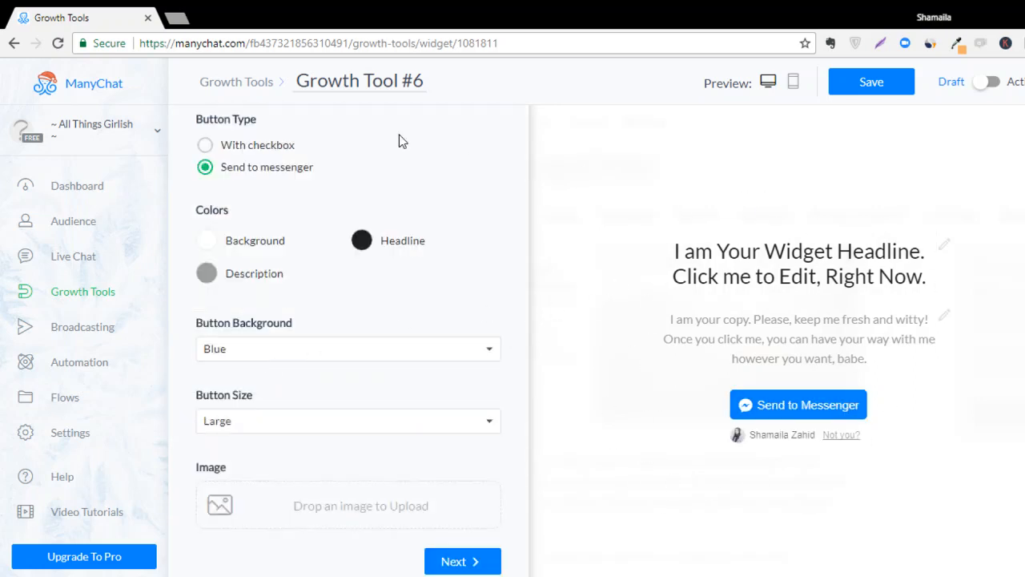
scroll(441, 297, "up", 2)
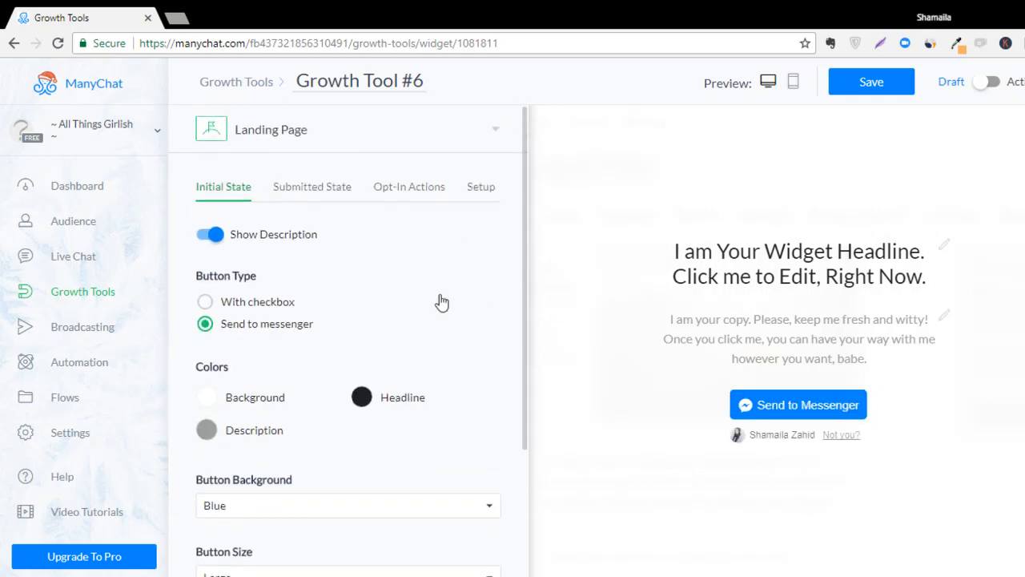
left_click(425, 133)
left_click(276, 422)
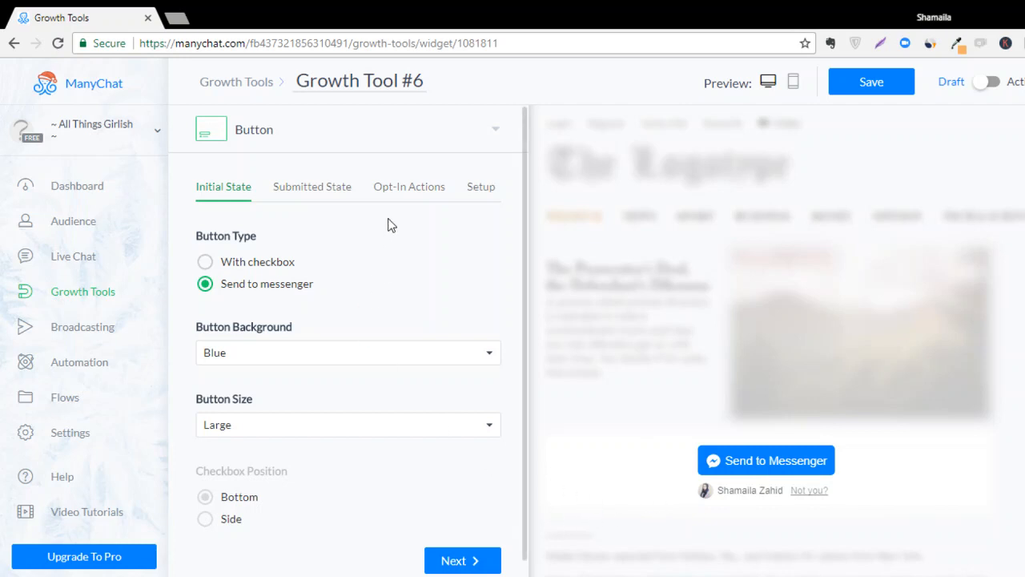
Change the widget type to Box and add a photo to it, placed above the headline.
left_click(427, 137)
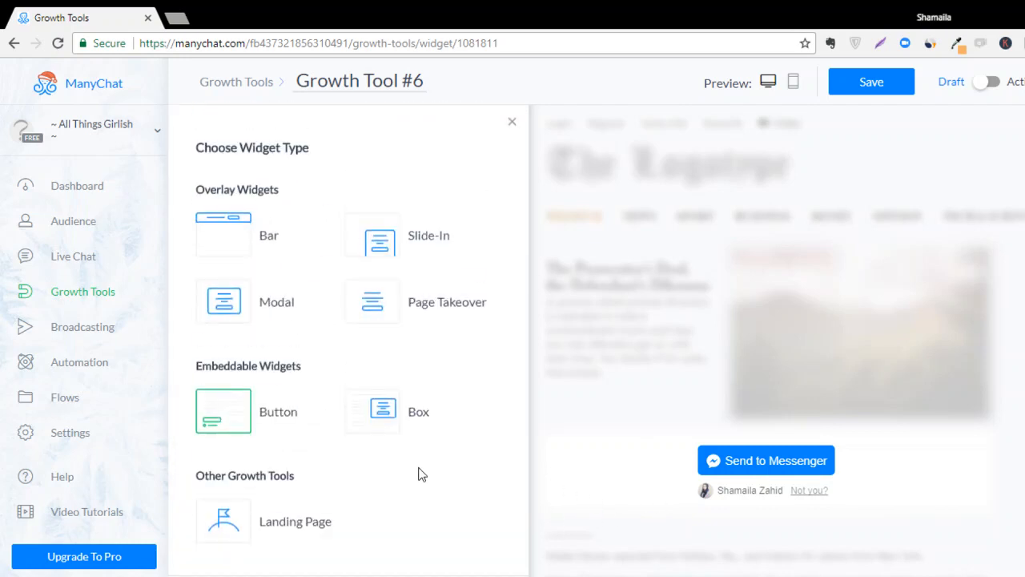
left_click(392, 420)
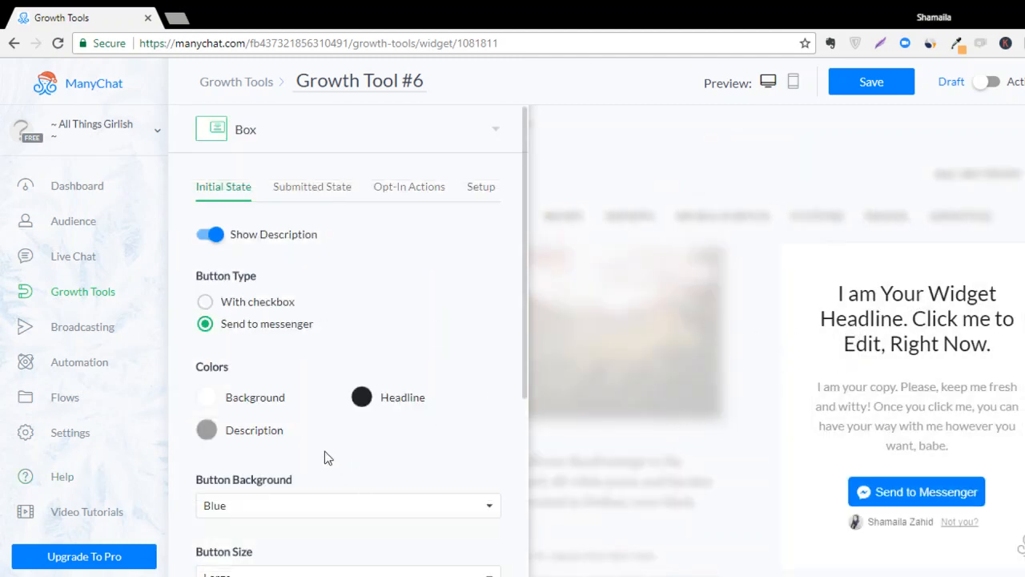
scroll(325, 451, "down", 3)
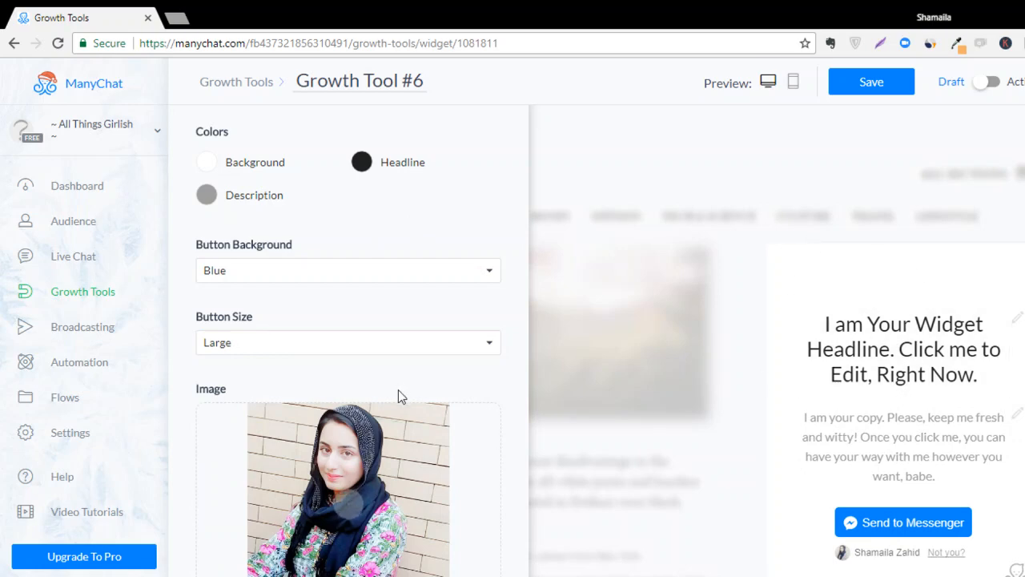
scroll(401, 387, "down", 4)
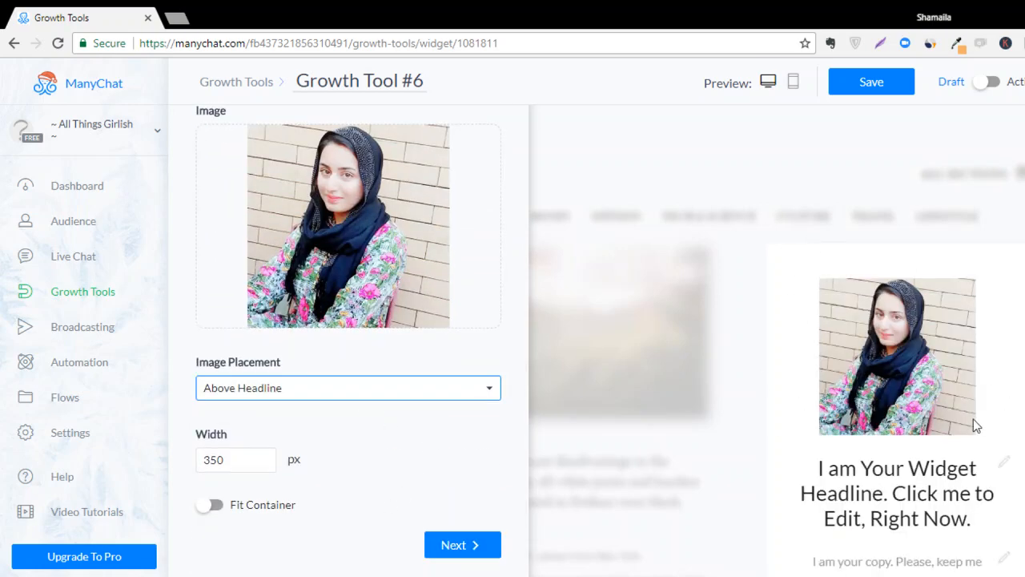
Review the box widget's initial state settings, submitted state and opt-in actions.
scroll(375, 375, "up", 5)
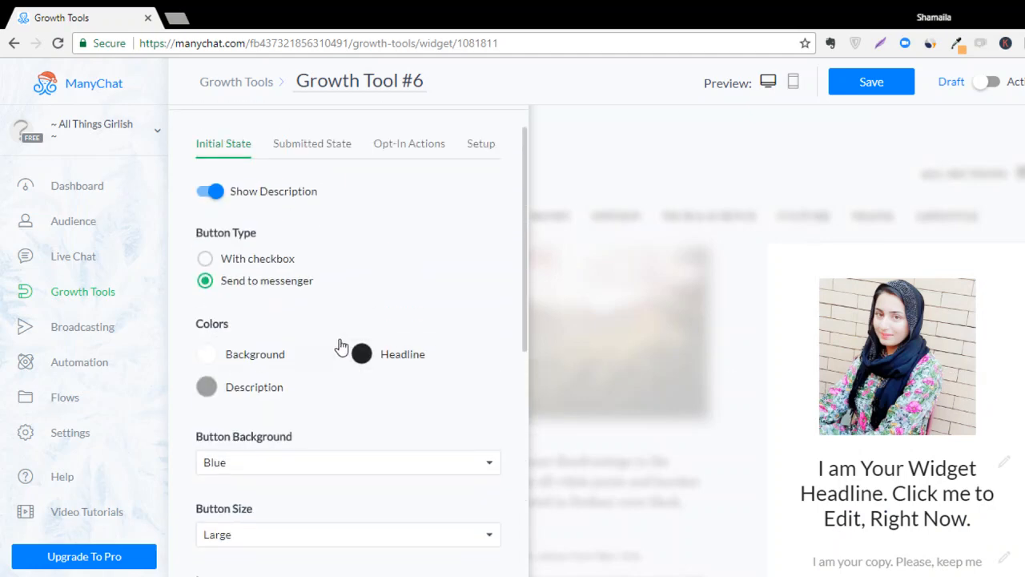
scroll(342, 250, "down", 1)
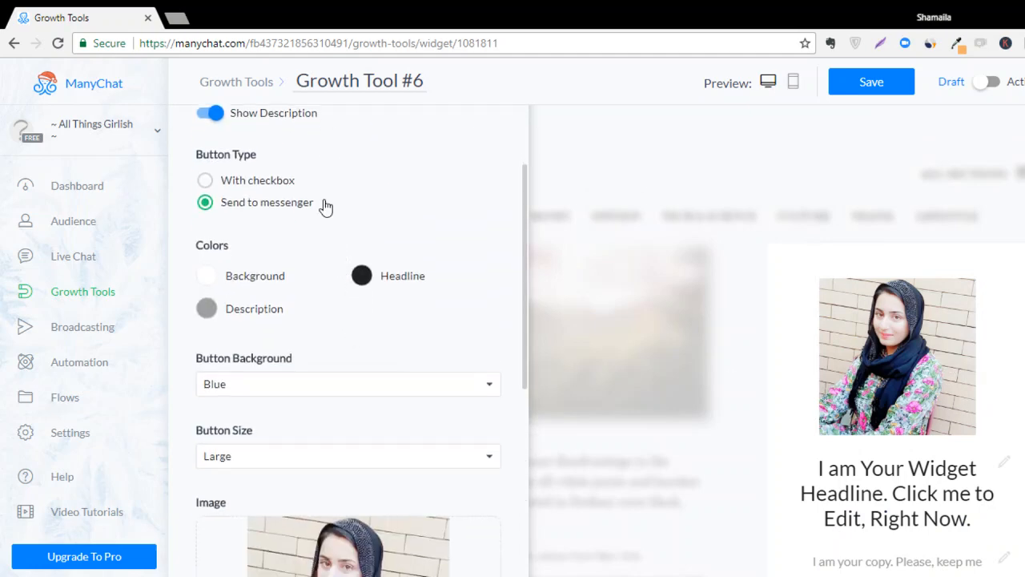
scroll(327, 206, "up", 1)
left_click(318, 154)
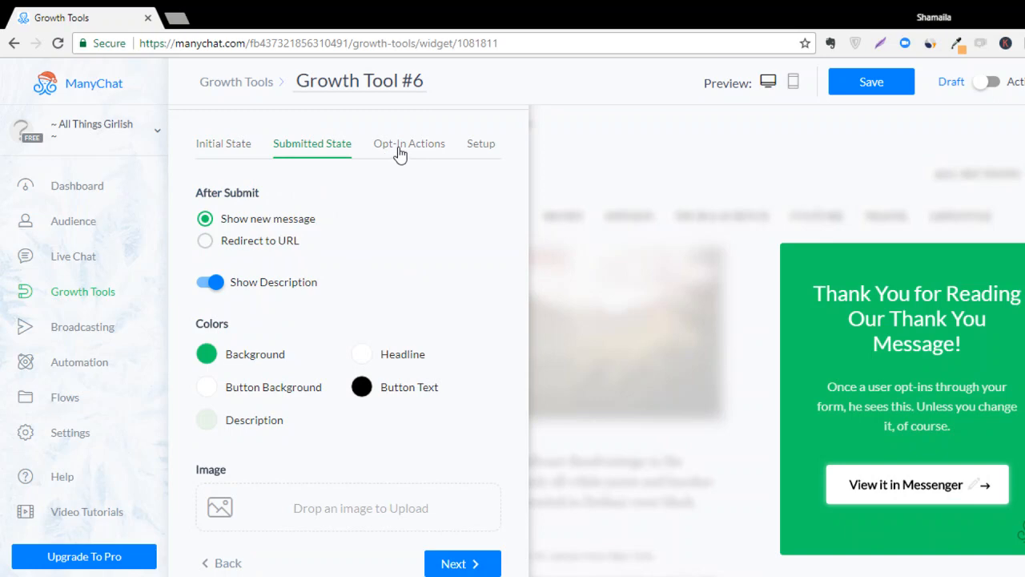
left_click(400, 149)
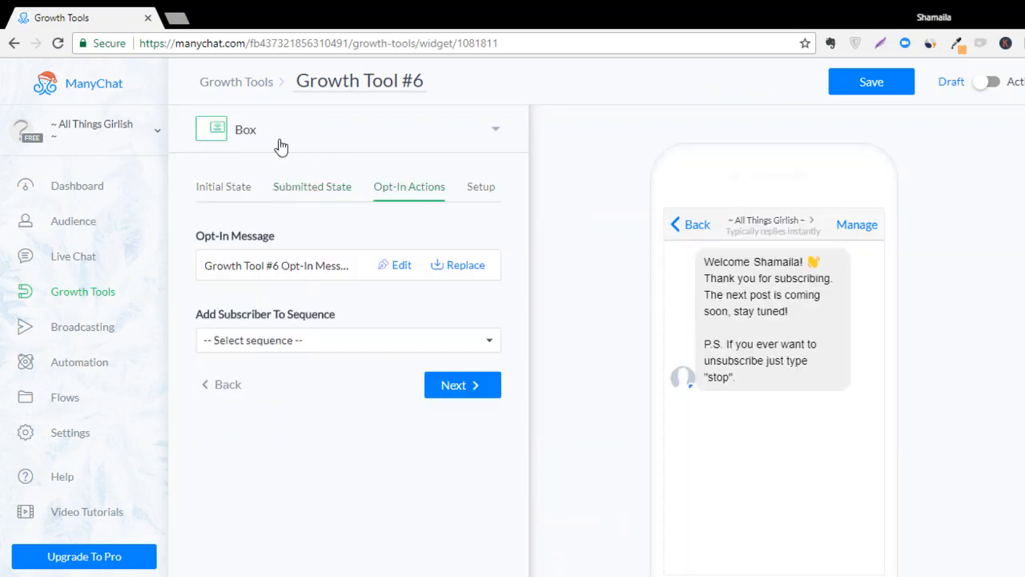
left_click(336, 201)
Replace the headline in the box widget's initial state with "Hey!".
left_click(229, 193)
left_click(865, 497)
left_click_drag(972, 521, 748, 473)
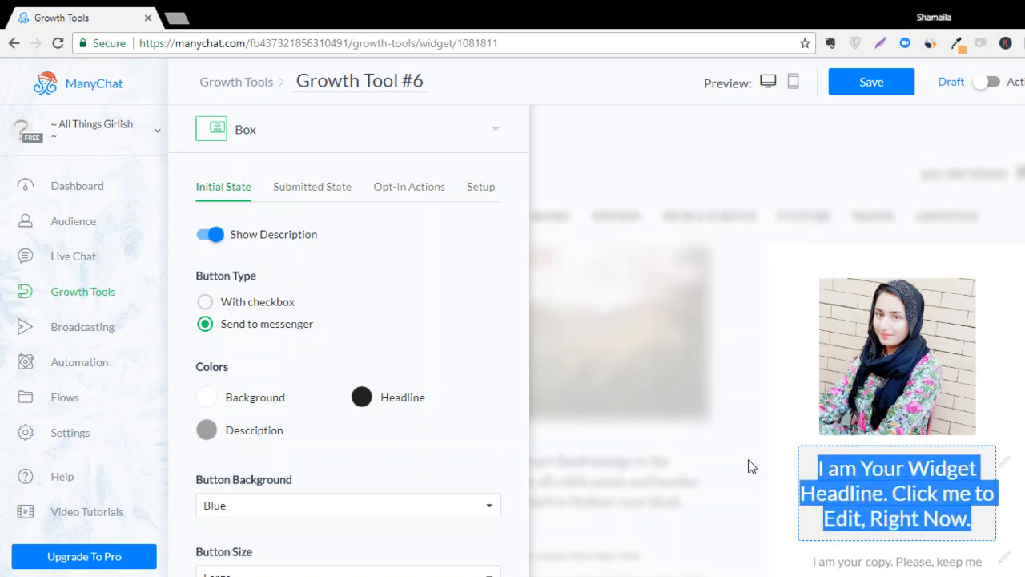
type("Hey!")
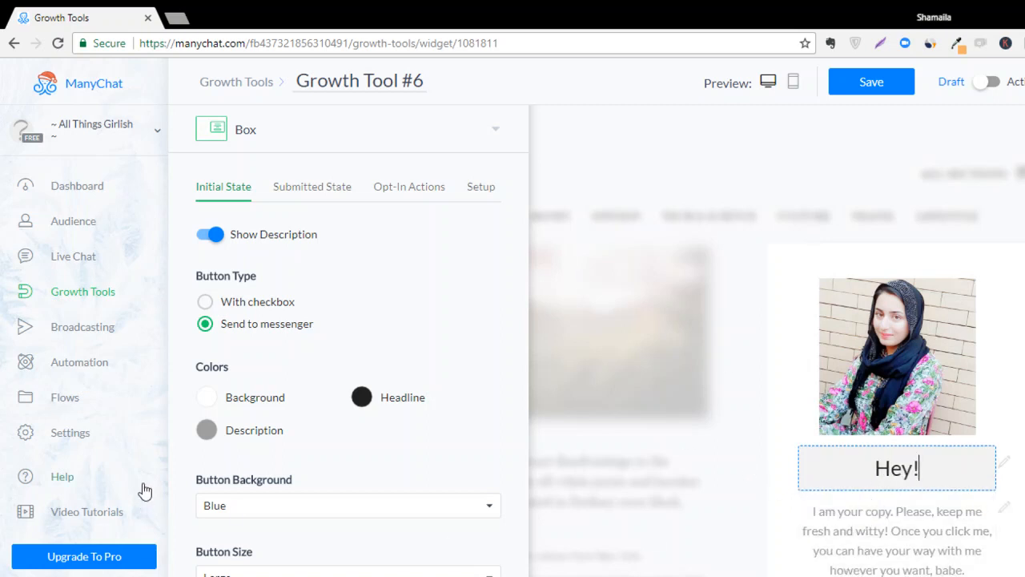
scroll(619, 402, "down", 2)
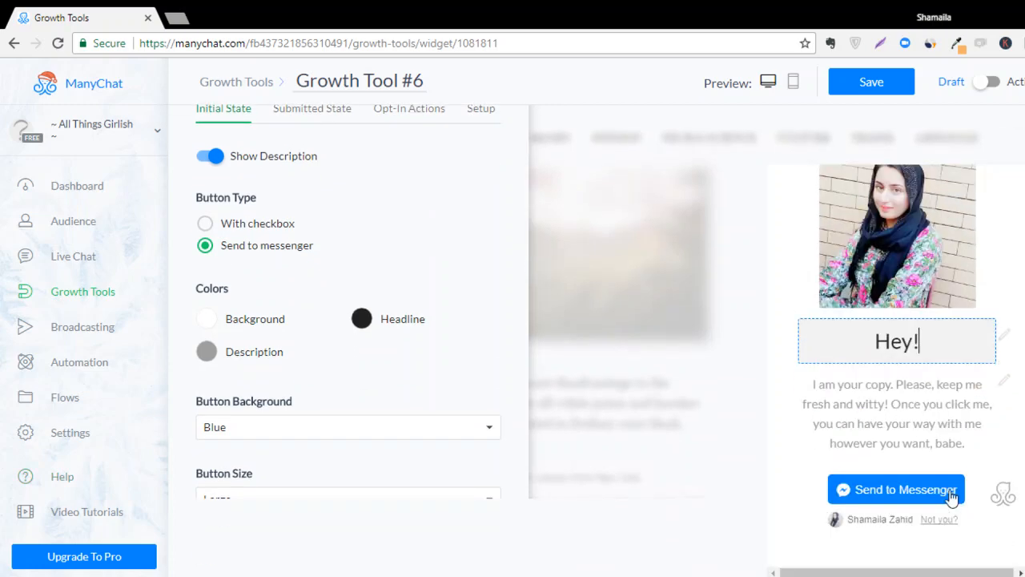
Set the widget's opt-in actions to add subscribers to the Free stuff sequence, after viewing its submitted state.
left_click(329, 120)
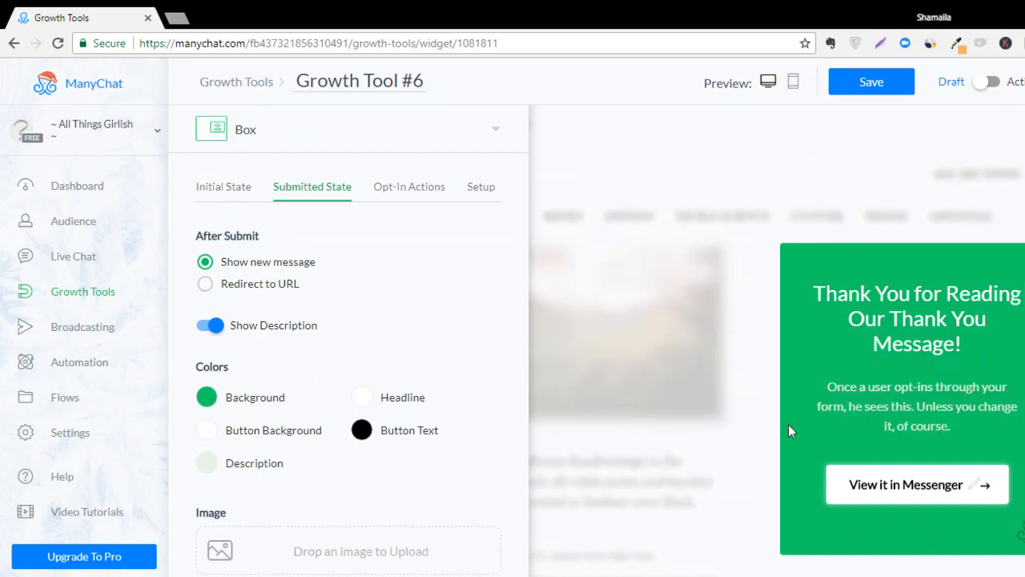
left_click(410, 189)
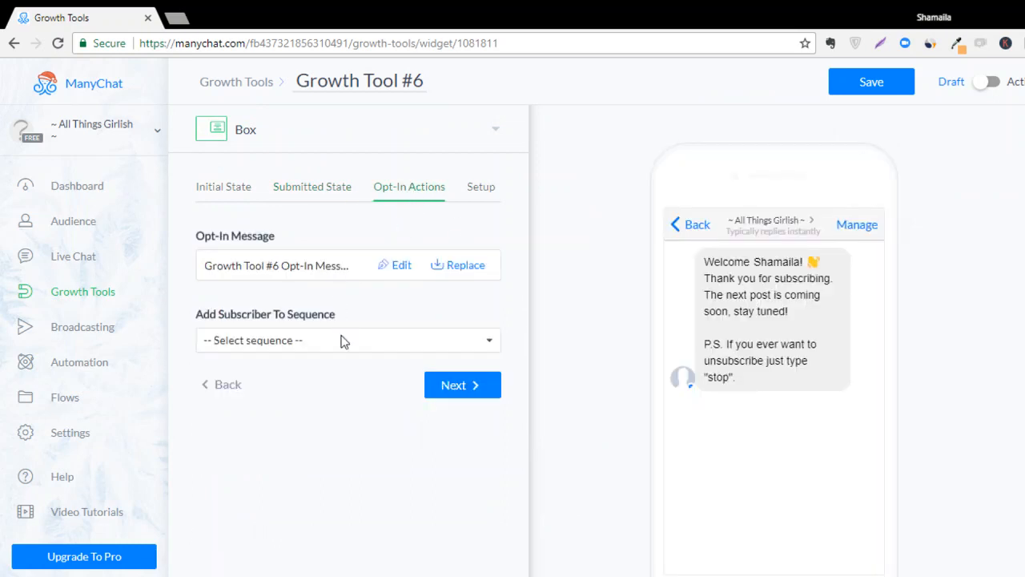
left_click(345, 389)
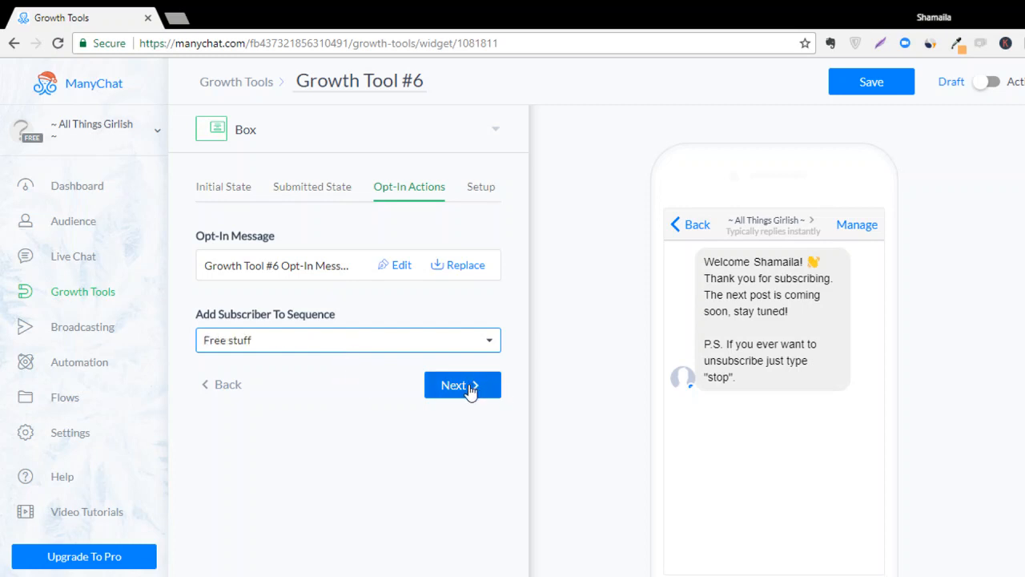
View the box widget's setup instructions and embed code, and reopen the choice of widget types beside the preview.
left_click(473, 187)
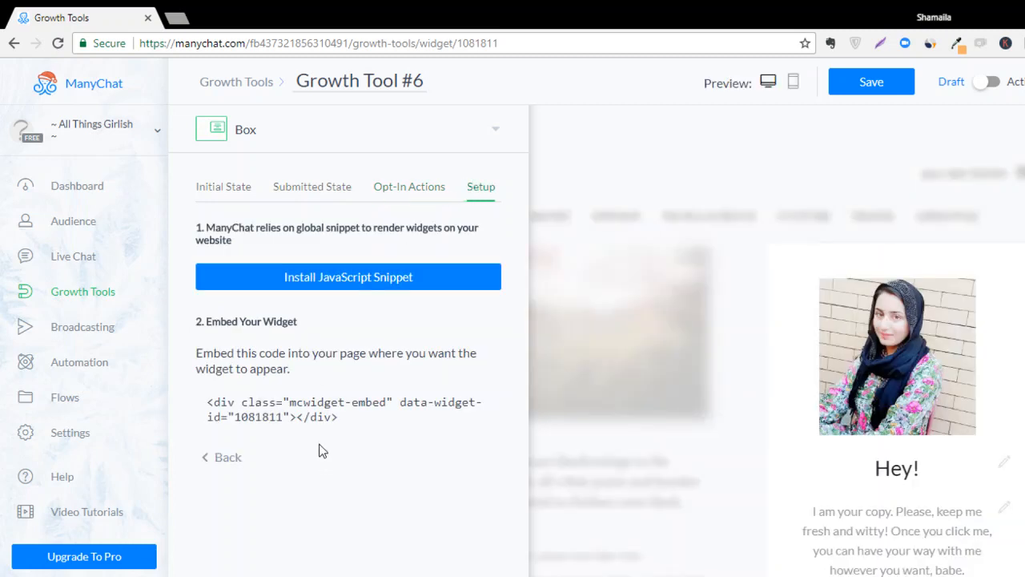
left_click_drag(336, 435, 183, 322)
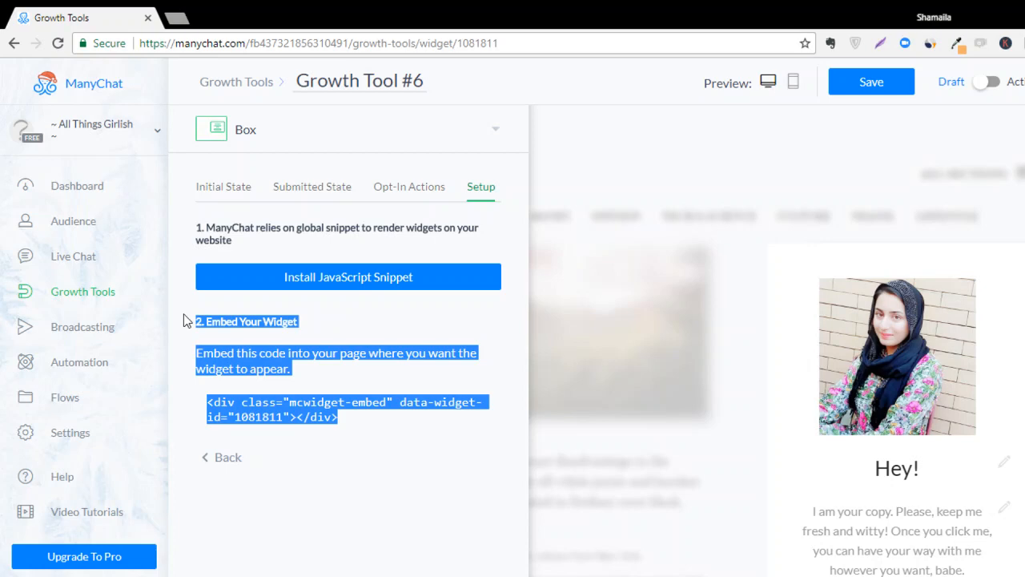
left_click(377, 444)
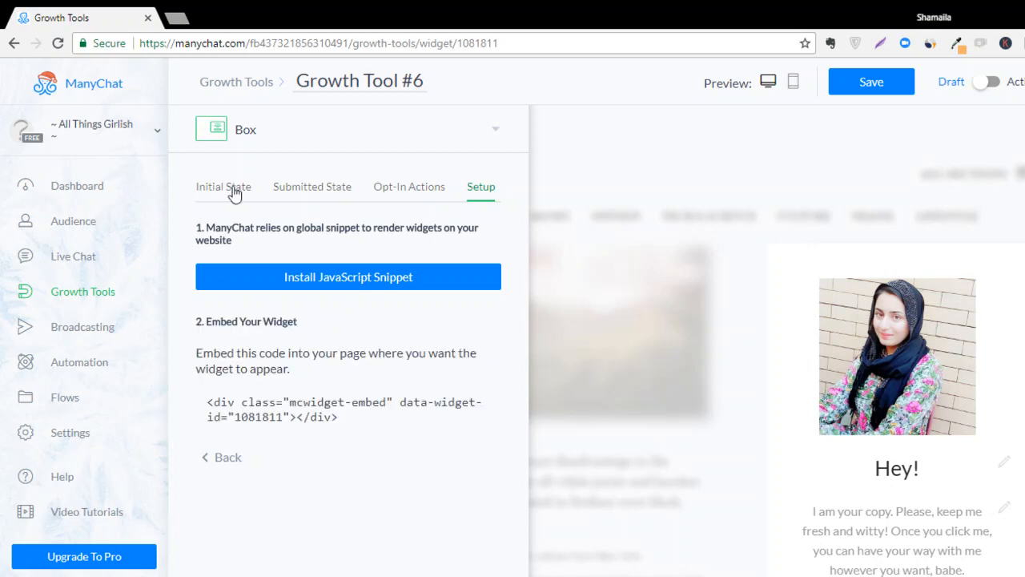
left_click(249, 132)
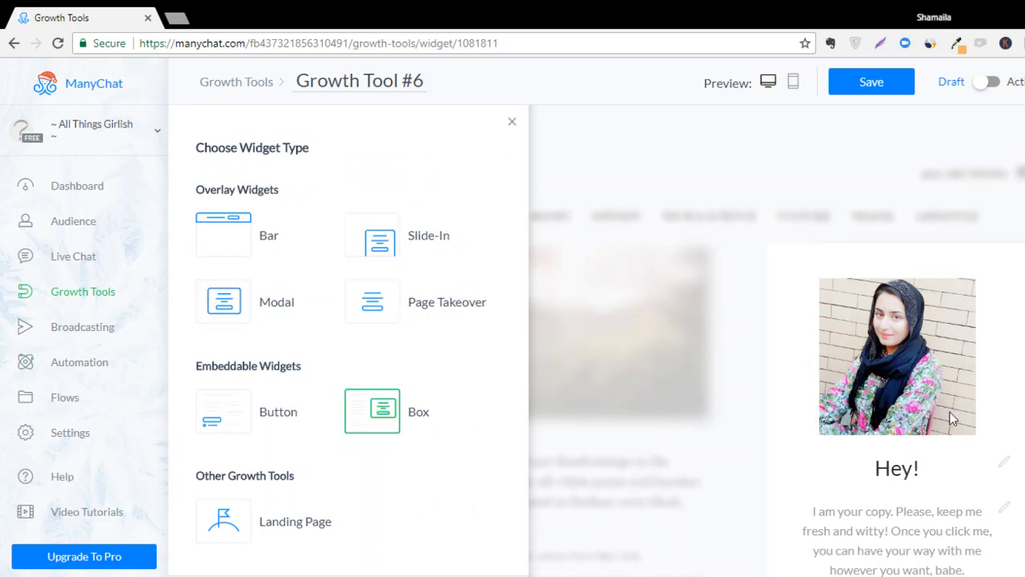
scroll(961, 437, "down", 1)
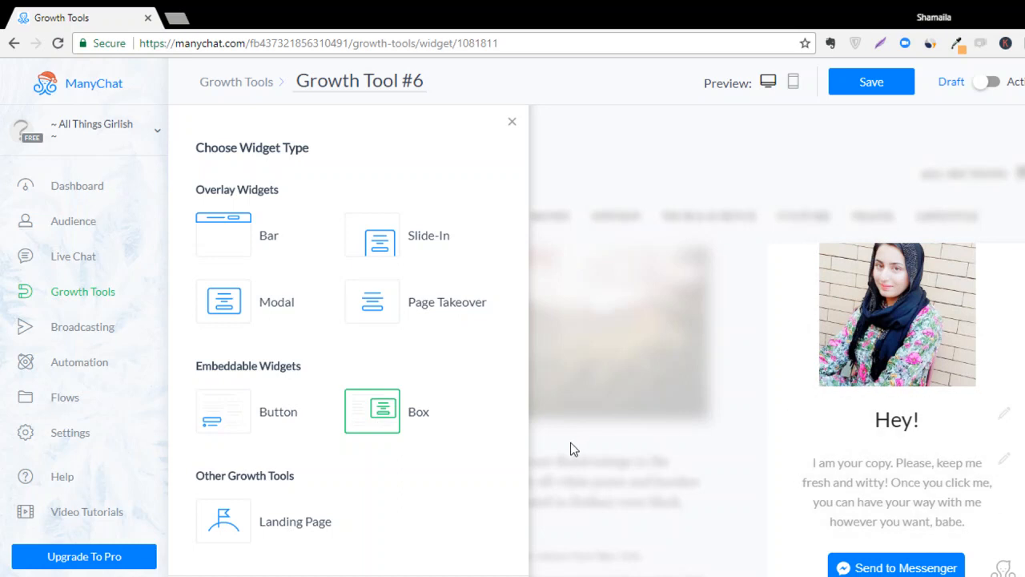
scroll(897, 409, "up", 1)
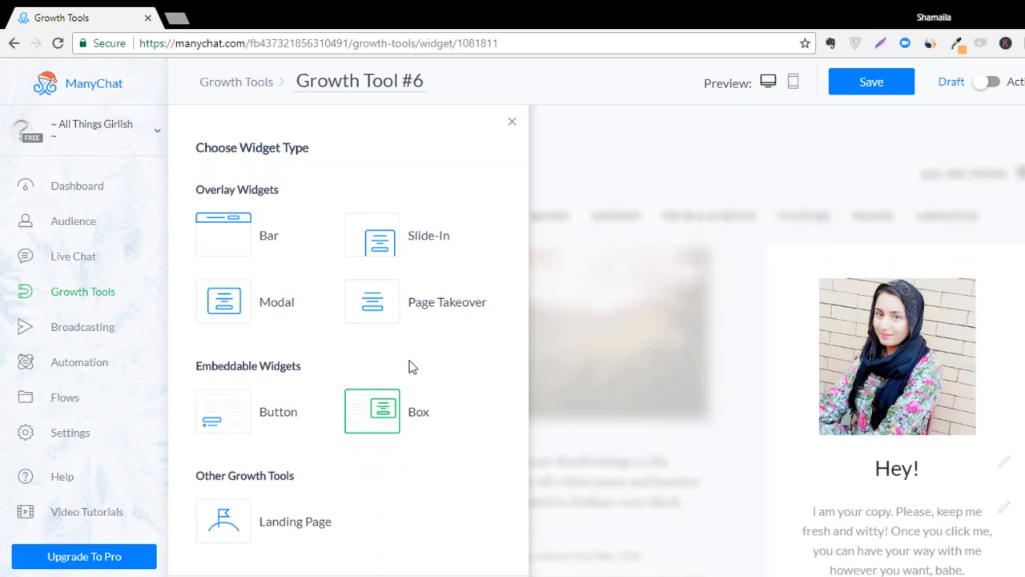
Leave the widget editor discarding the unsaved changes, and review the subscriber chart and subscribe and unsubscribe figures on the dashboard.
left_click(90, 186)
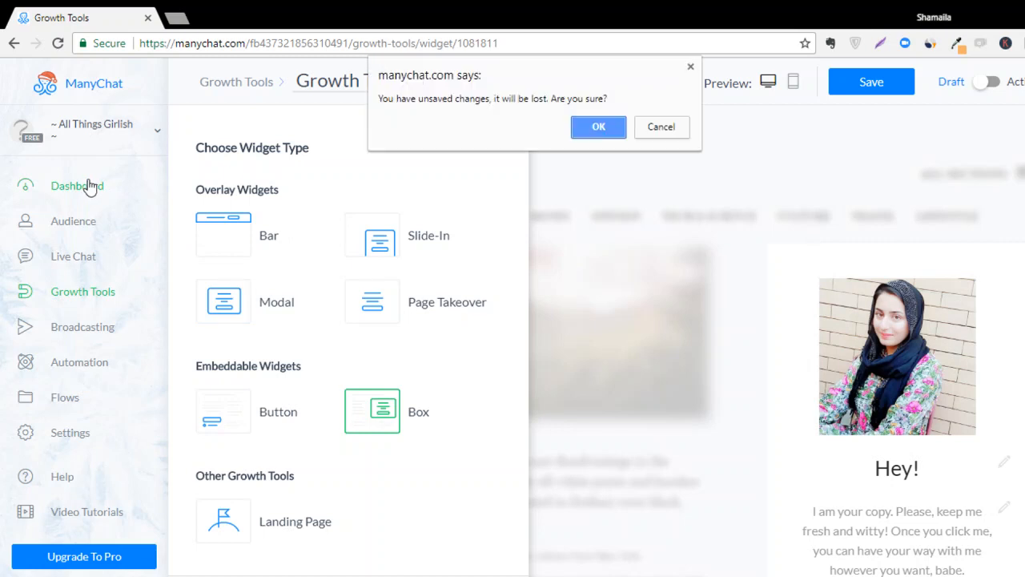
left_click(598, 128)
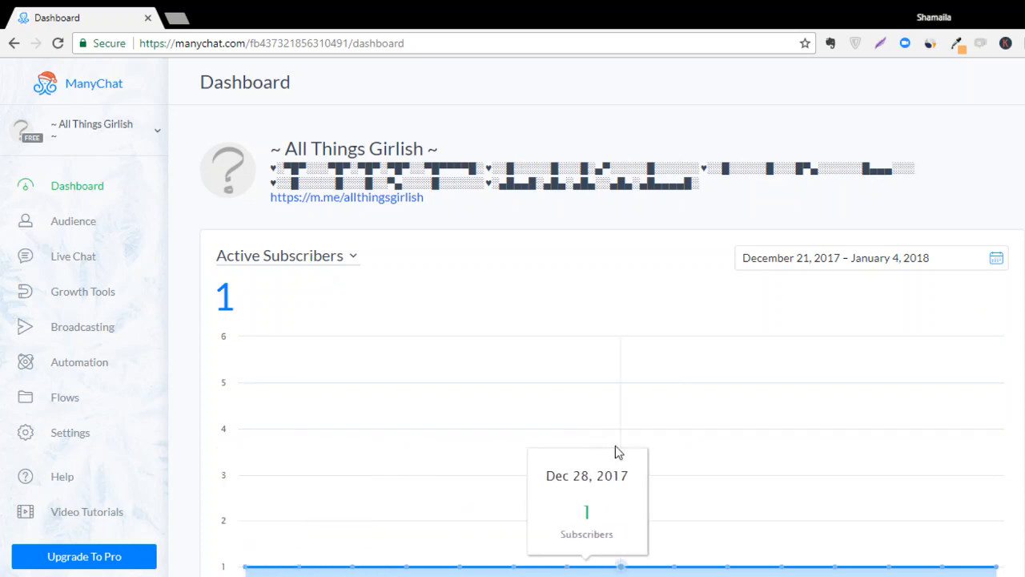
scroll(614, 450, "down", 2)
scroll(616, 453, "down", 1)
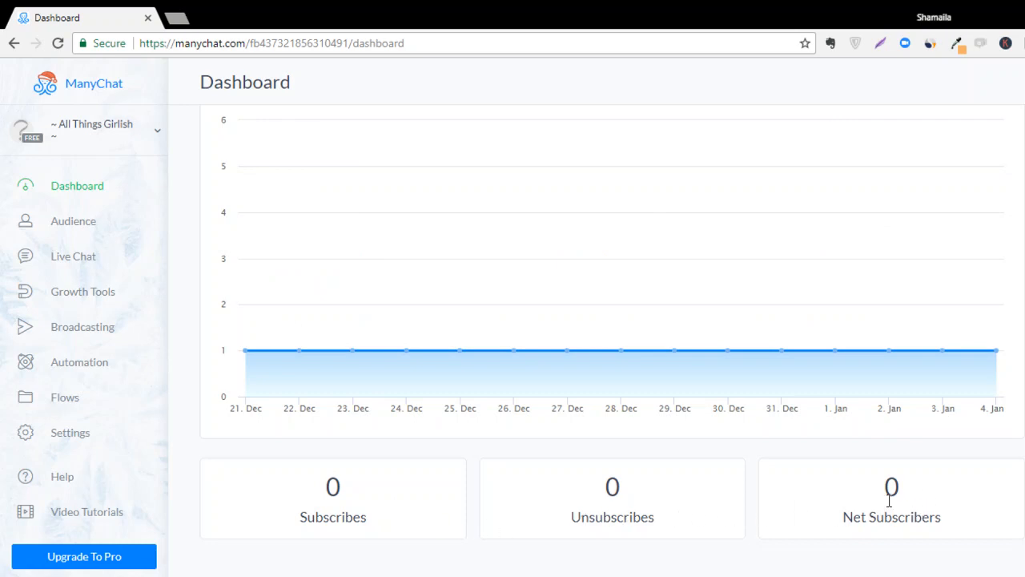
scroll(578, 378, "up", 3)
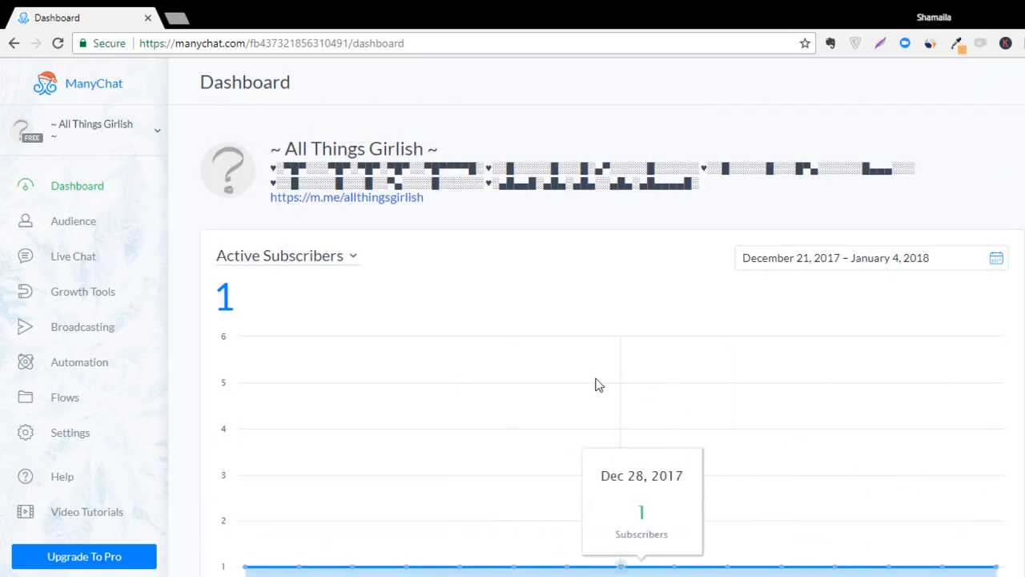
View the audience list, and read through the subscriber's message thread in Live Chat.
left_click(77, 222)
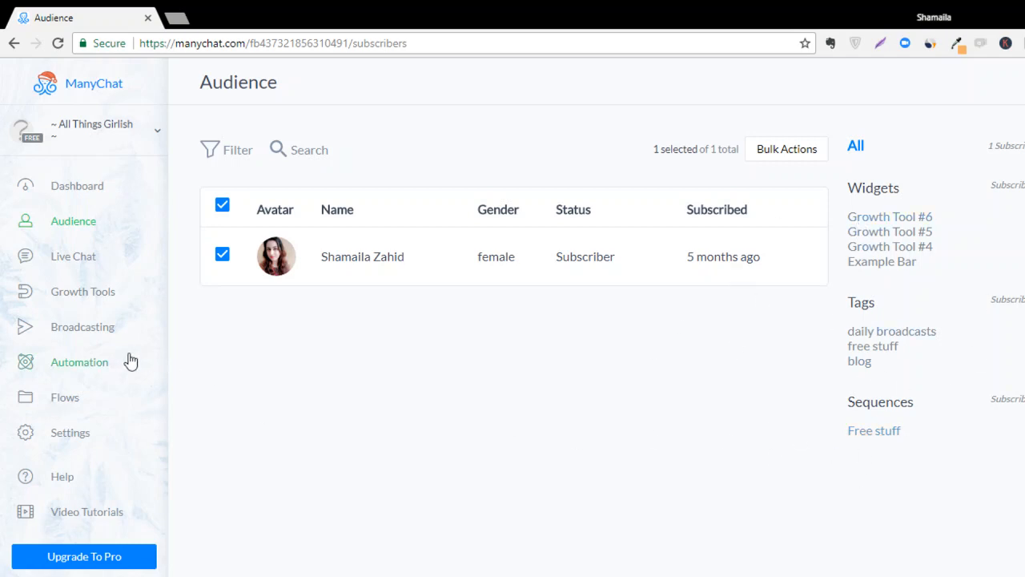
left_click(97, 264)
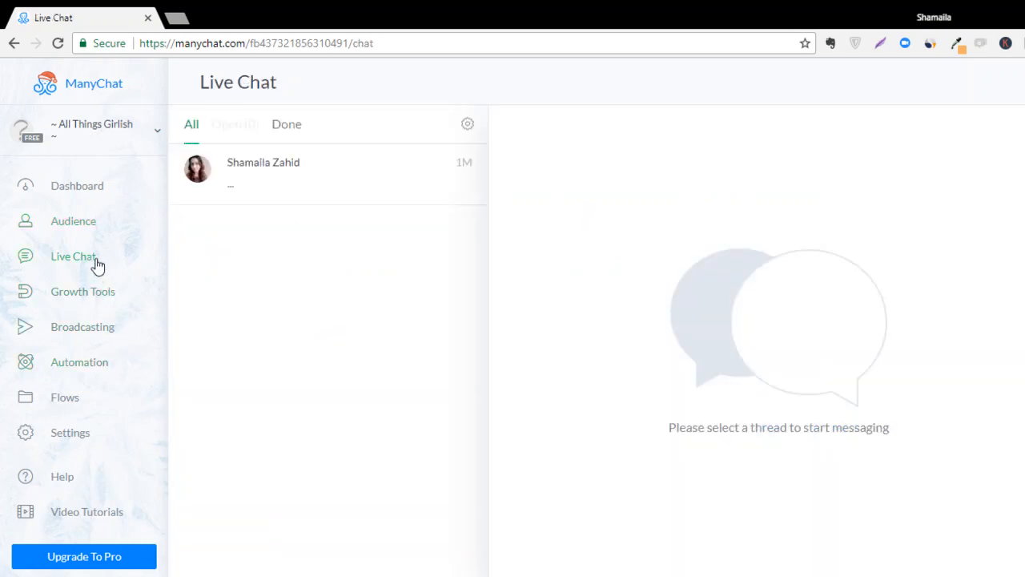
left_click(260, 194)
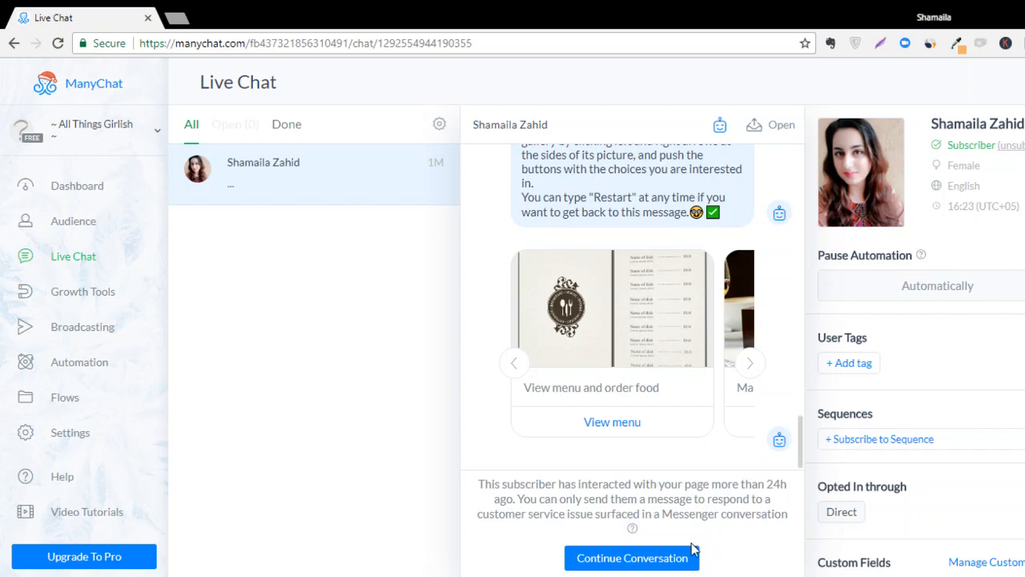
scroll(745, 472, "up", 3)
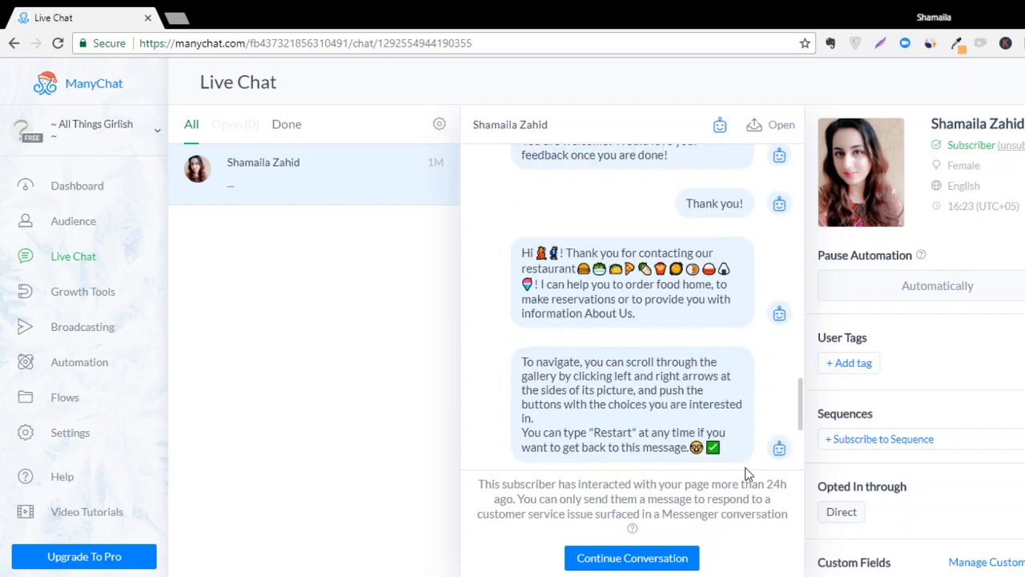
scroll(745, 473, "down", 2)
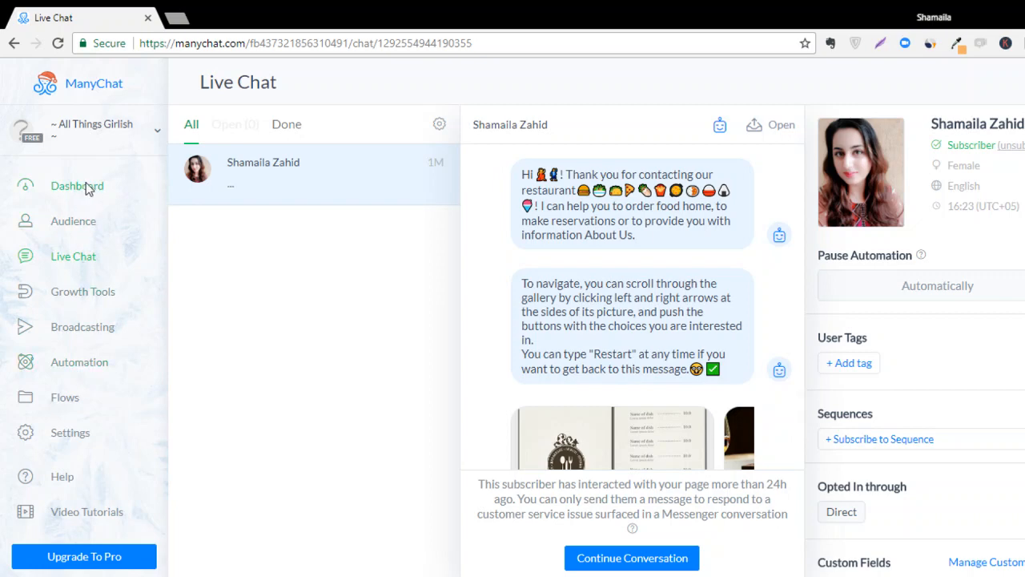
Return to the dashboard and look at the video tutorials link, the help options and the subscriber statistics.
left_click(86, 186)
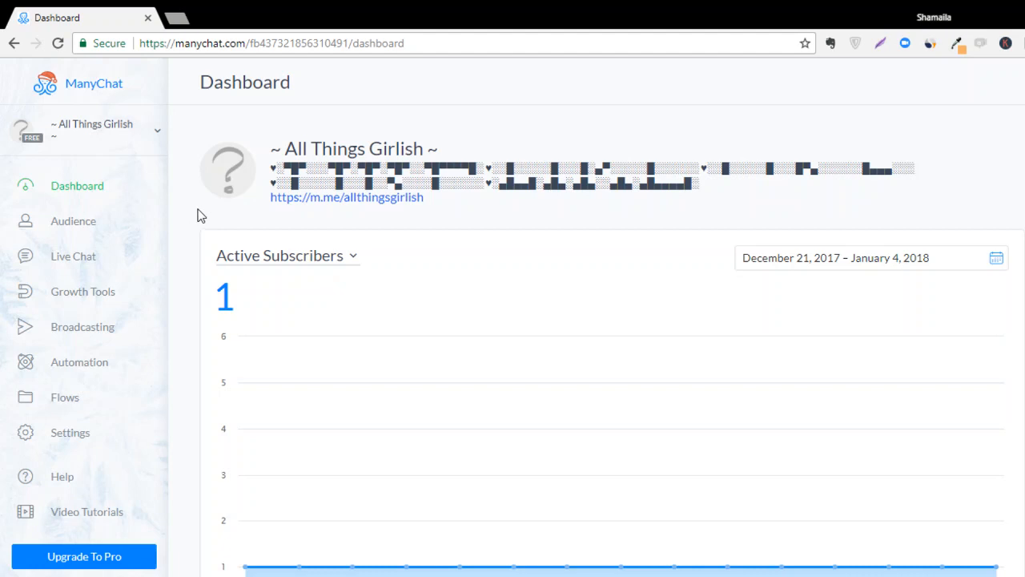
left_click(99, 510)
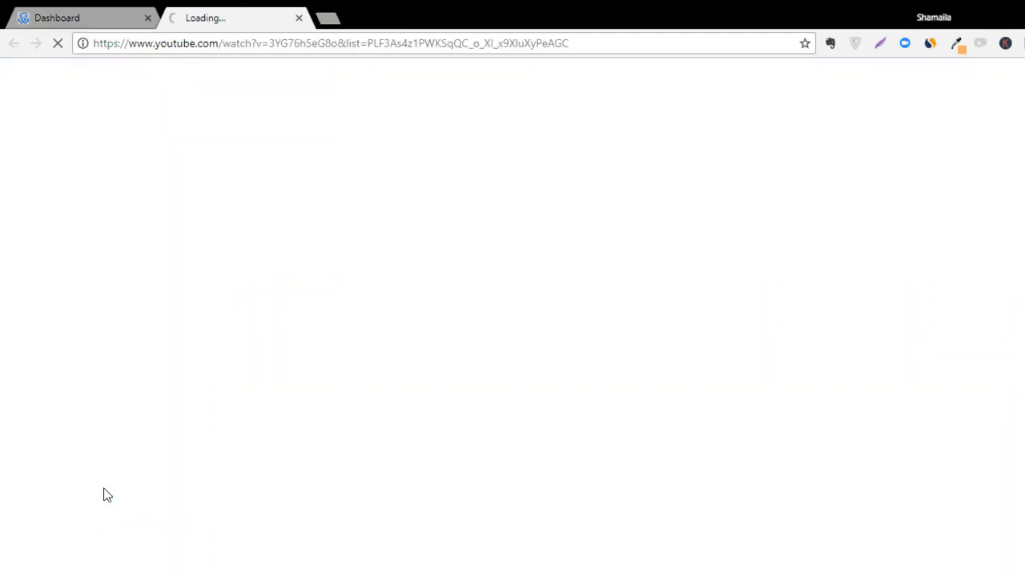
left_click(298, 19)
left_click(63, 481)
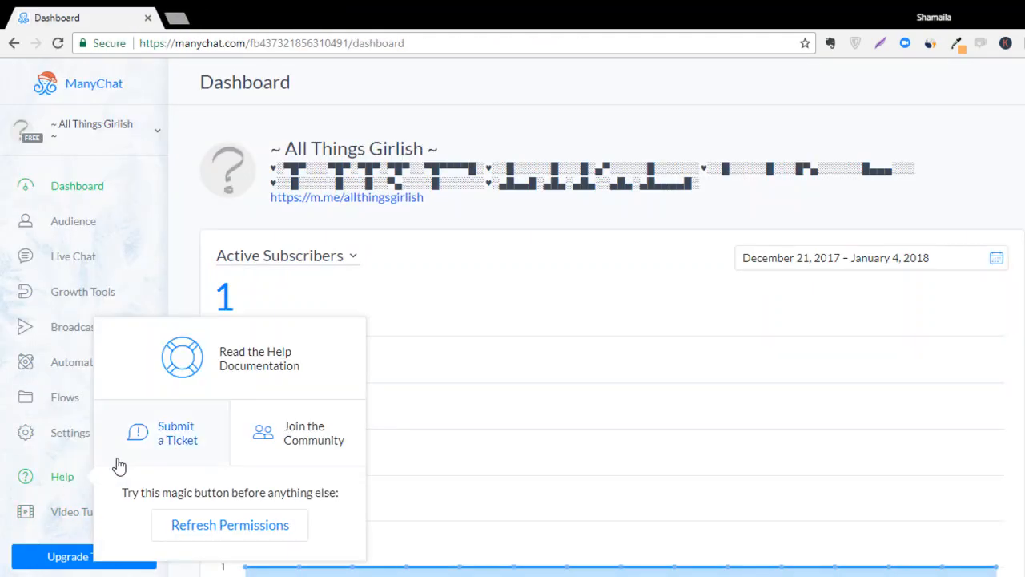
left_click(505, 408)
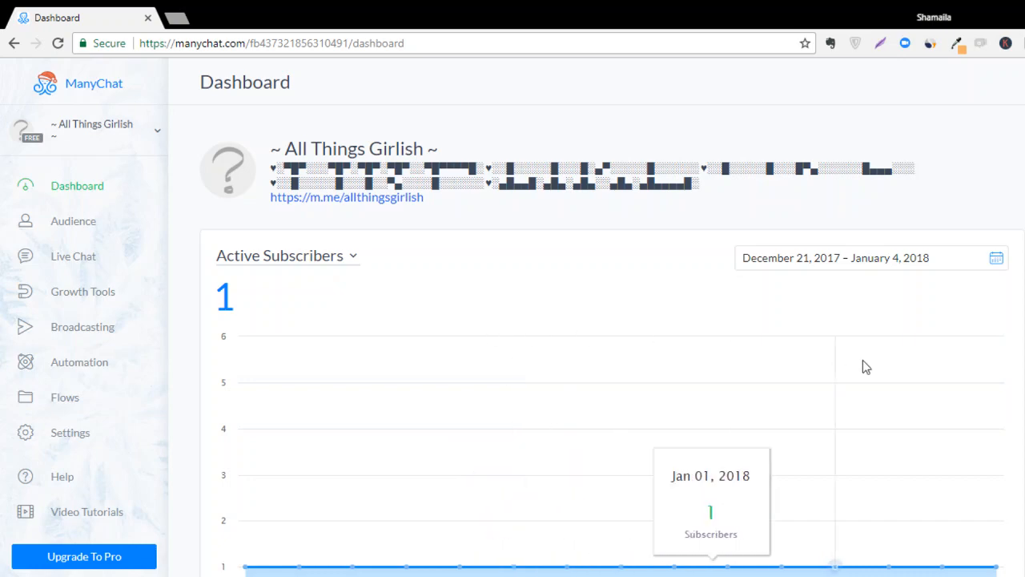
scroll(873, 442, "down", 3)
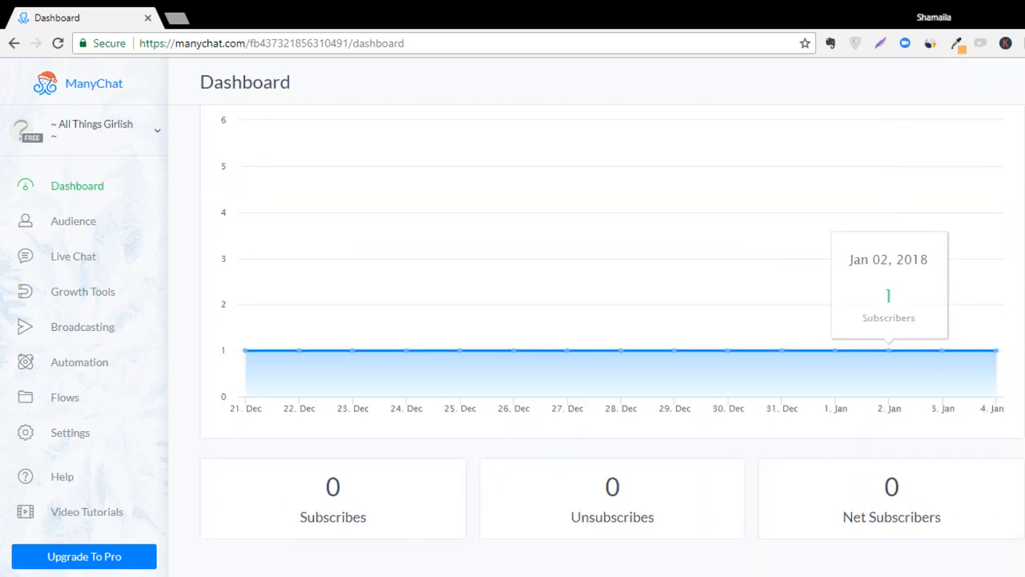